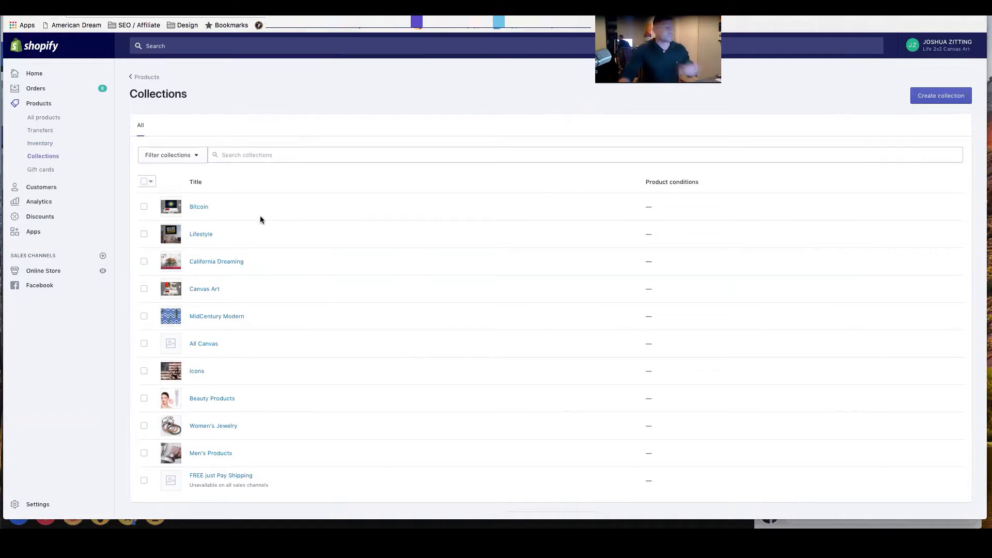
Preview the live online store and look at the Canvas Art collection links in its navigation.
click(103, 272)
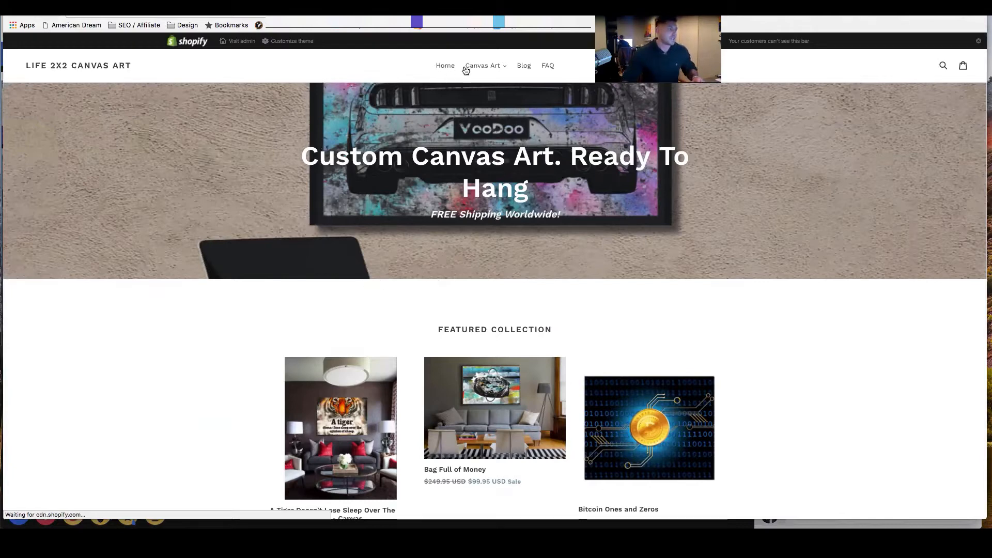
click(495, 66)
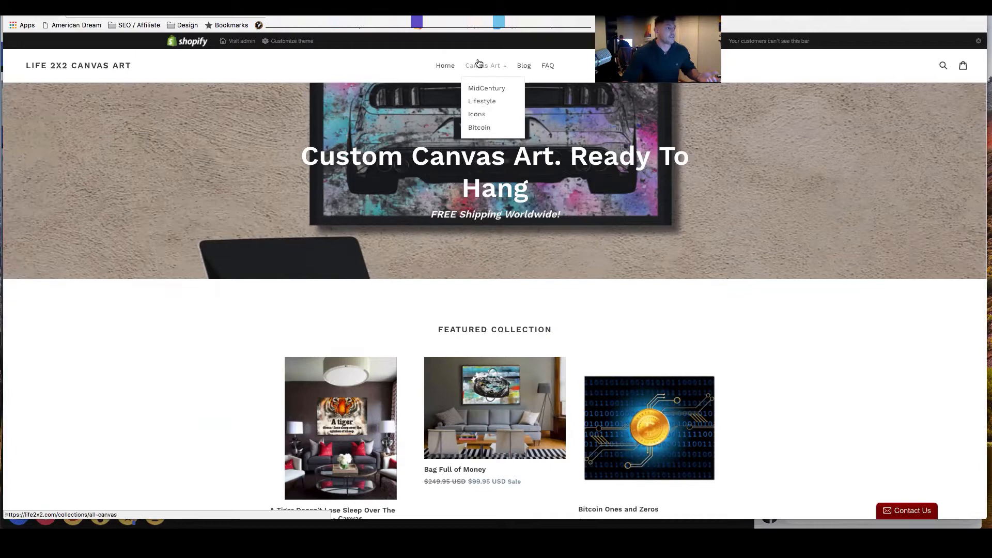
scroll(445, 71, down, 1)
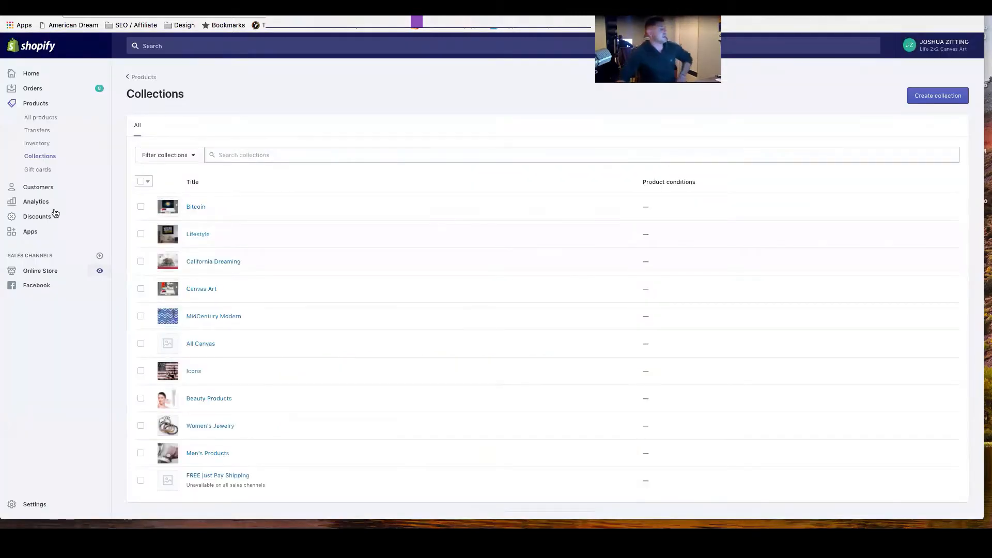
scroll(81, 158, down, 1)
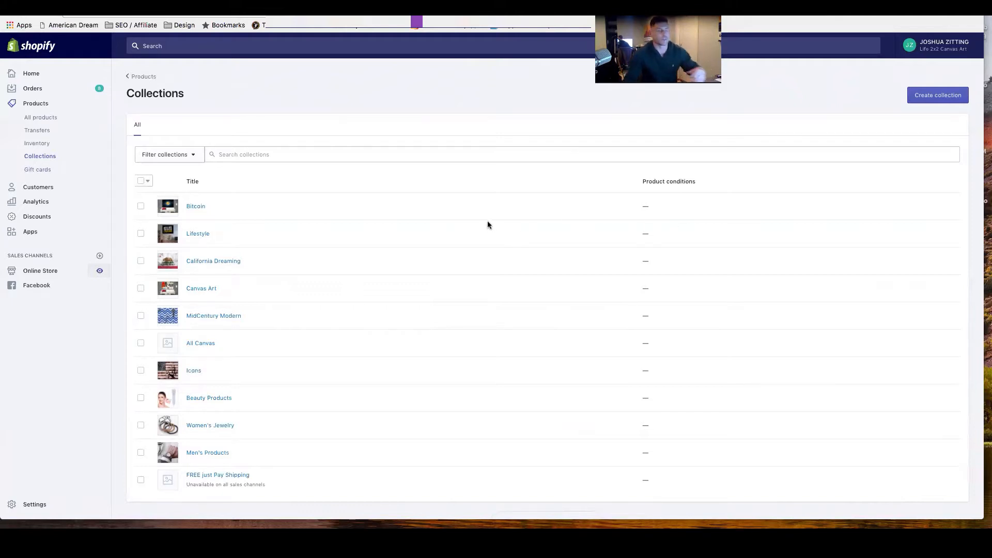
Look at the gift cards page and review the customer list, filtered to abandoned checkouts.
click(36, 172)
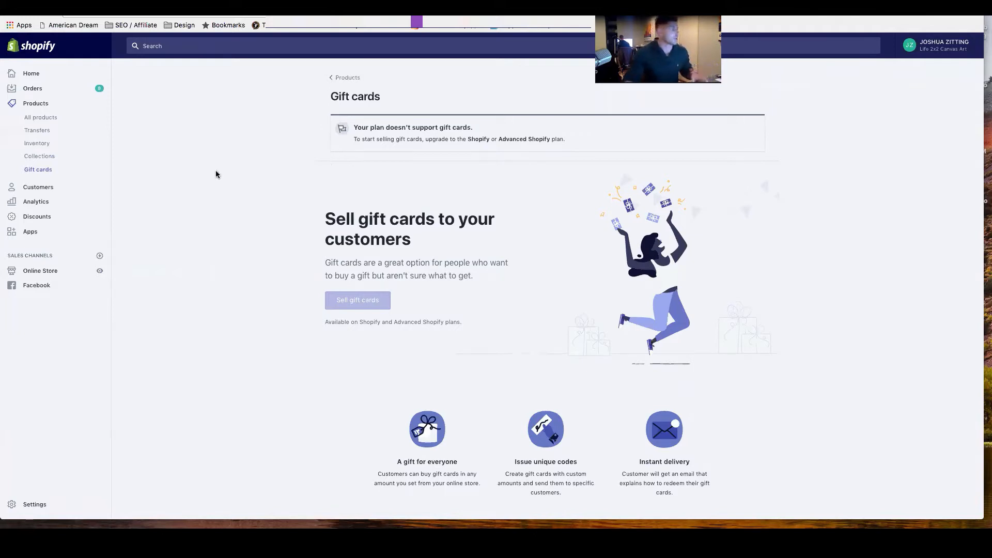
click(36, 188)
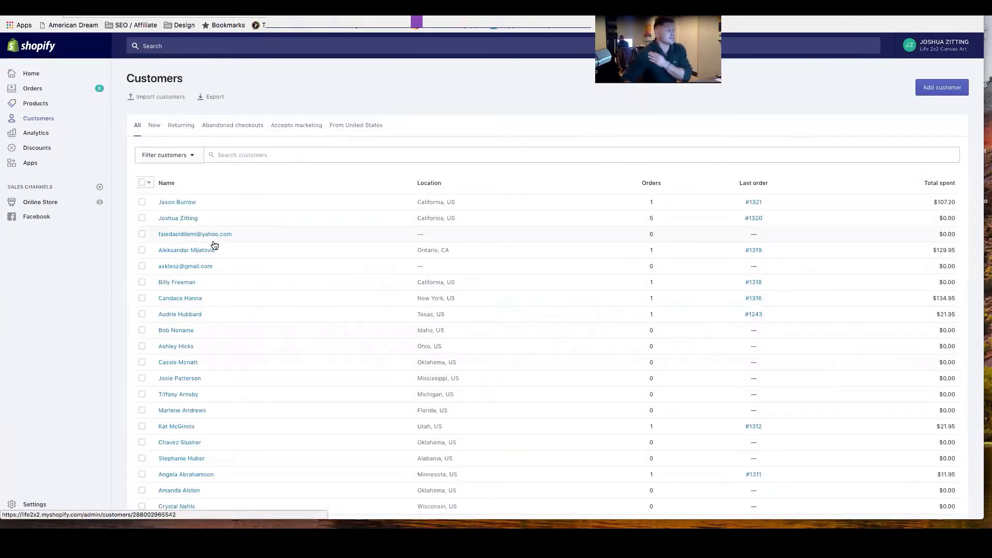
scroll(216, 246, down, 1)
scroll(215, 246, down, 1)
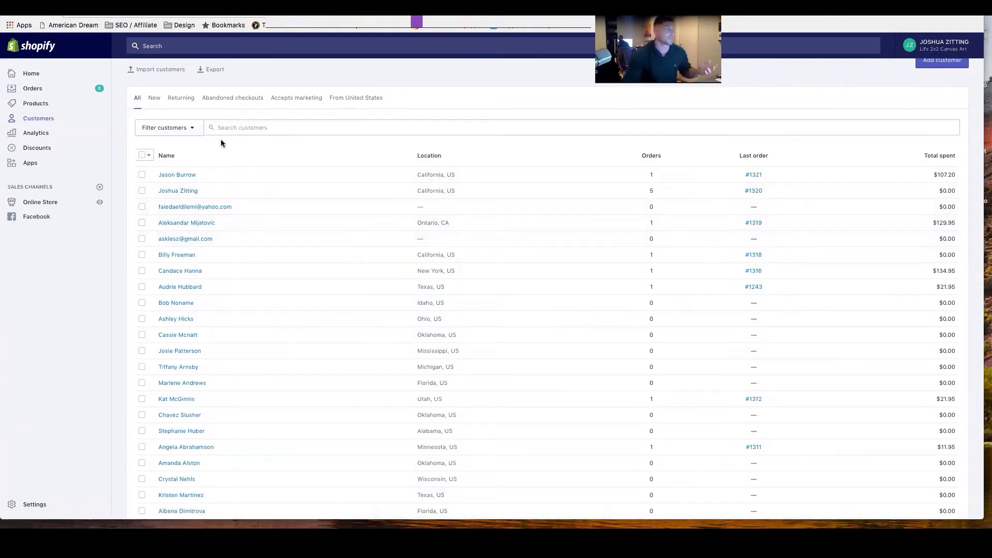
click(221, 99)
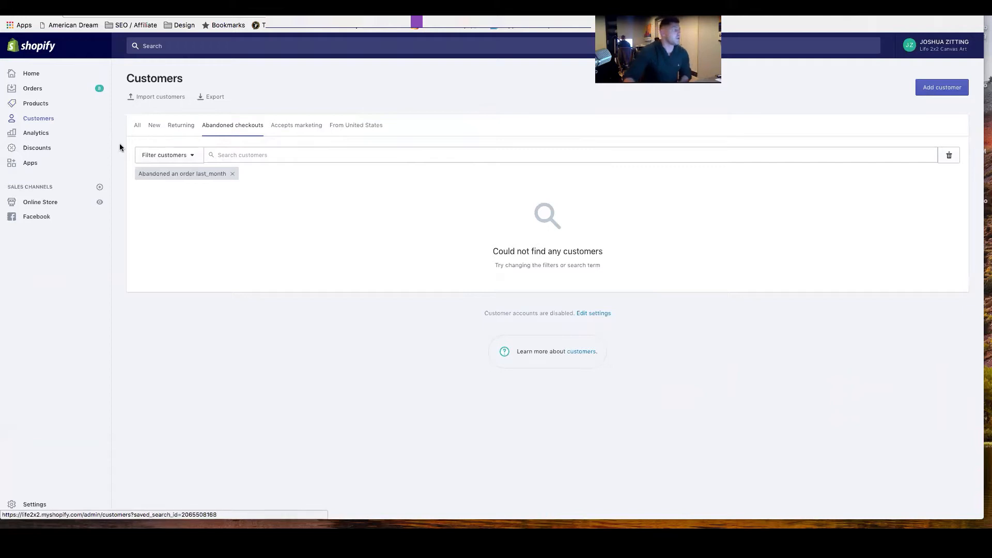
Open the analytics overview dashboard and review its sales, visits and conversion reports.
click(31, 164)
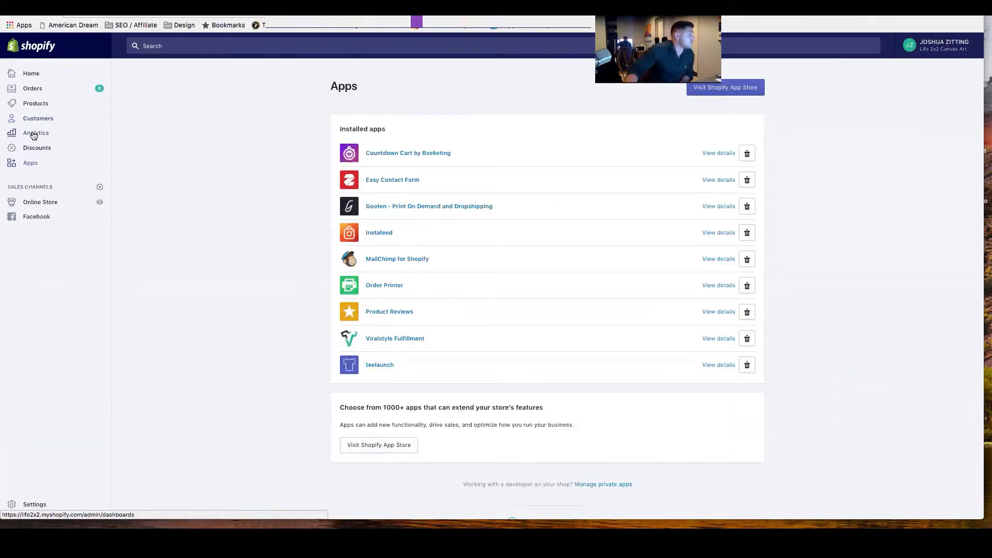
click(33, 135)
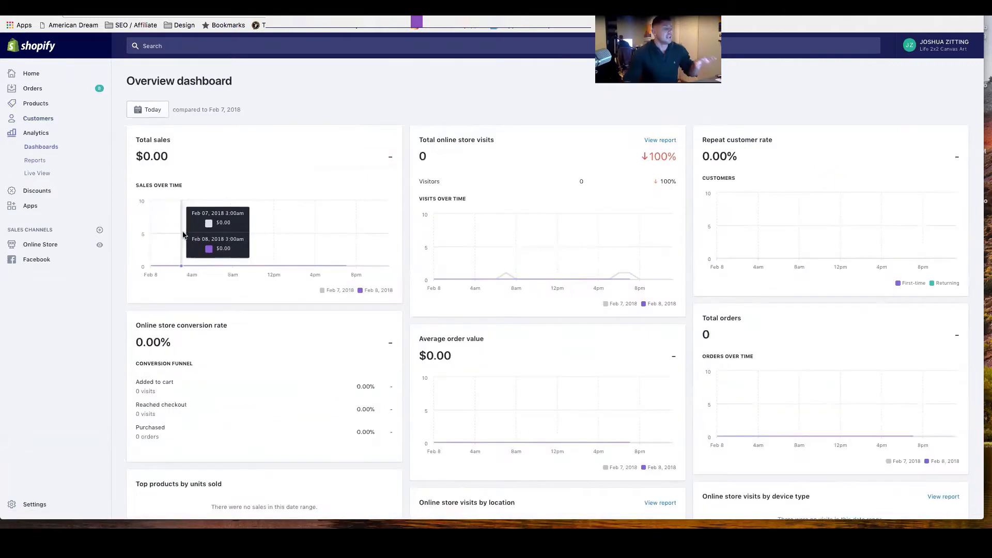
scroll(152, 237, down, 2)
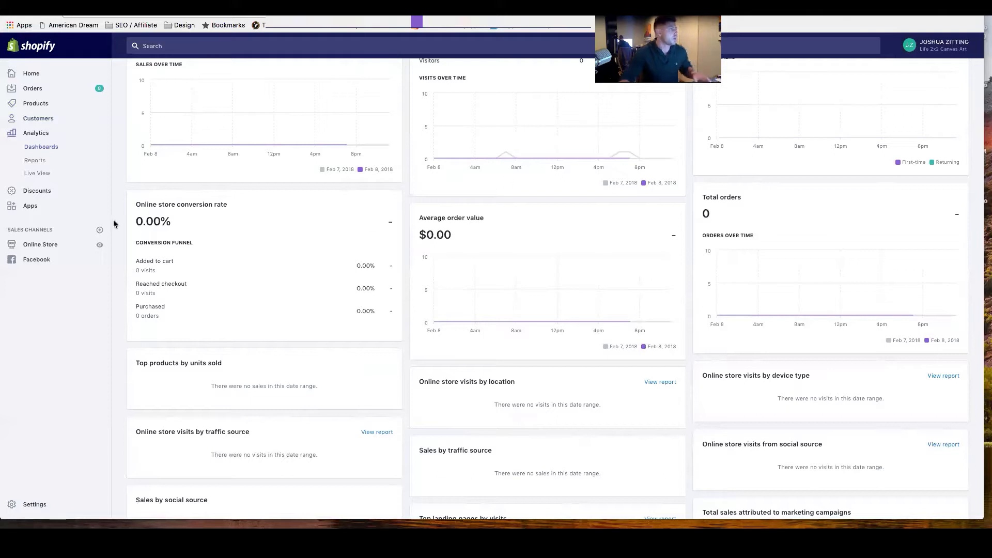
Open the analytics Live View and zoom its visitor map out to show the other continents.
click(31, 175)
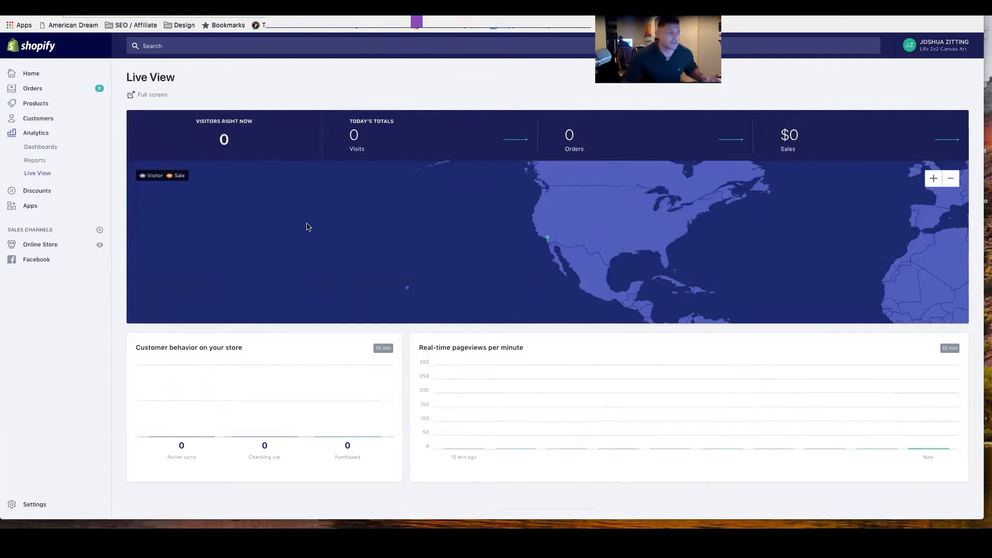
scroll(534, 240, down, 5)
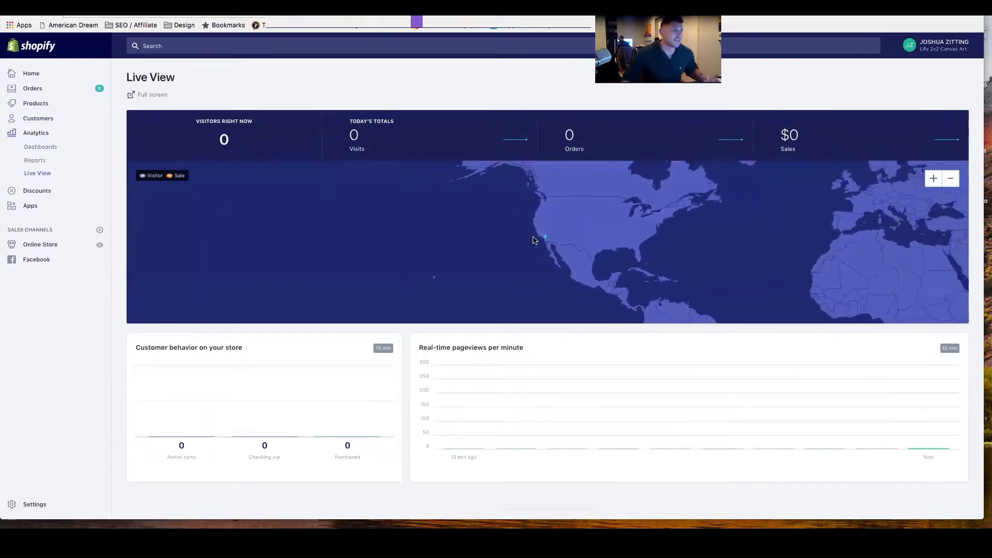
scroll(534, 240, down, 1)
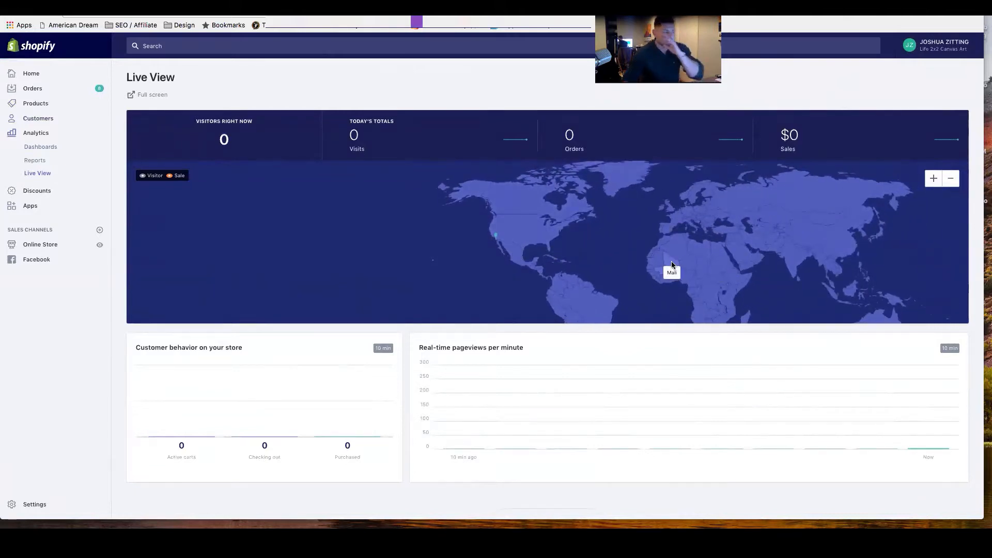
scroll(729, 258, down, 1)
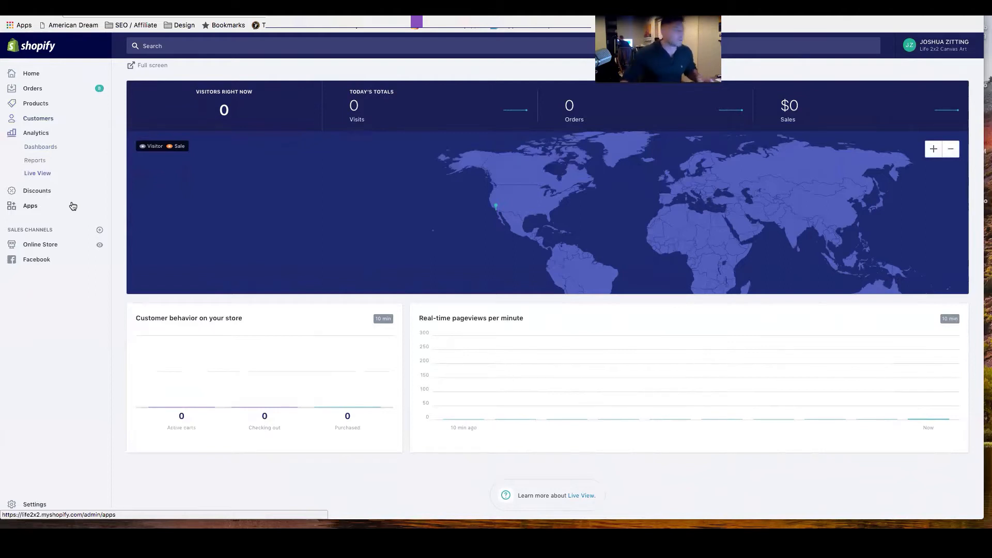
Start a new discount with the code Insta15OFF.
click(35, 192)
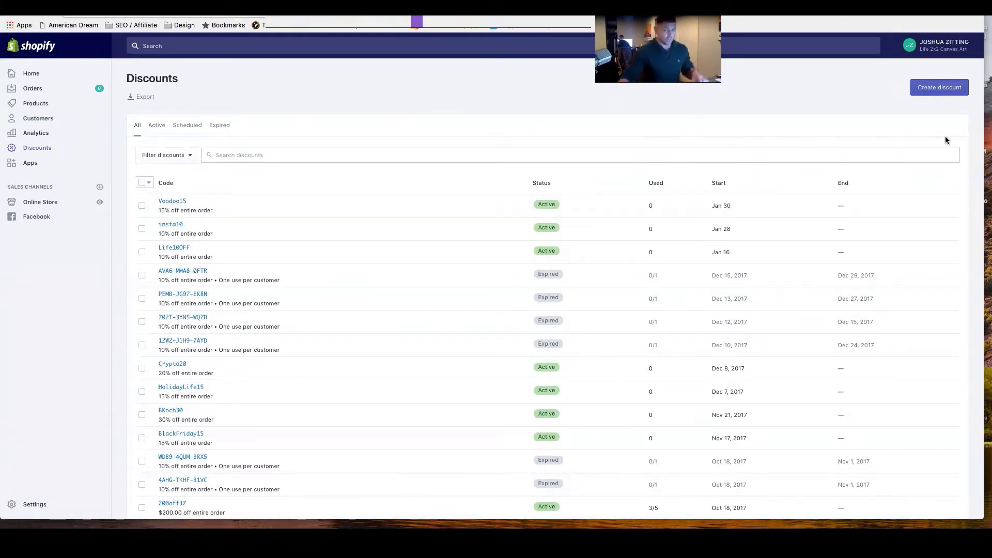
click(939, 91)
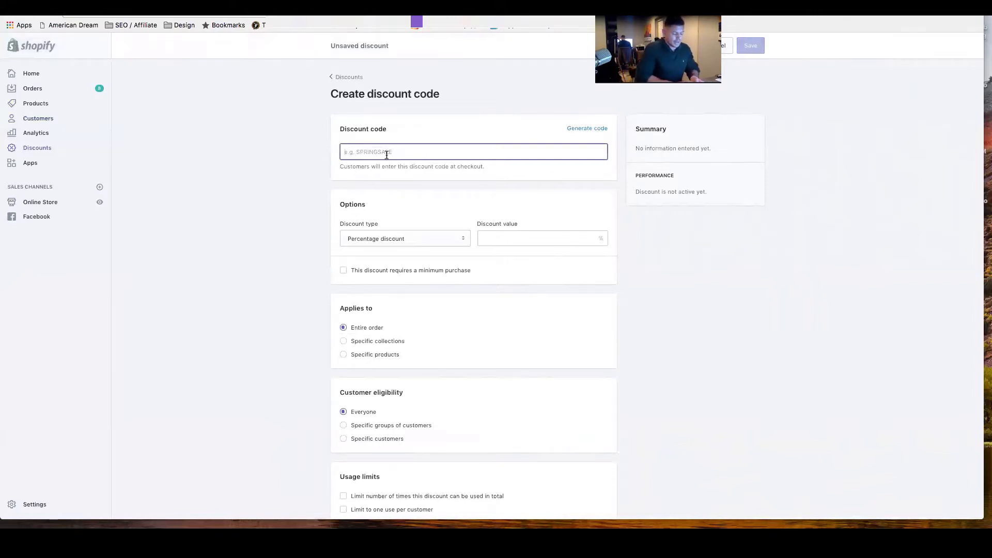
text(Inst)
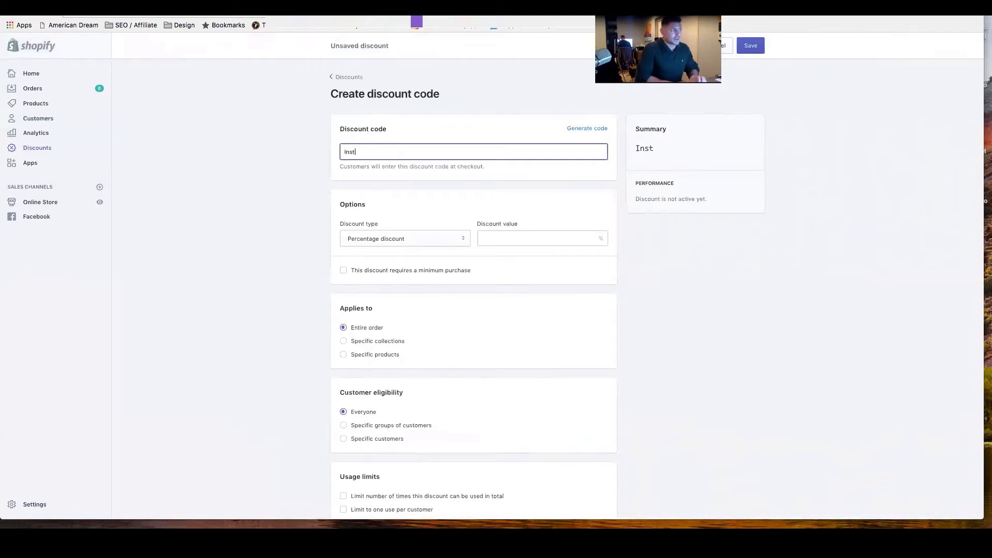
text(a15OFF)
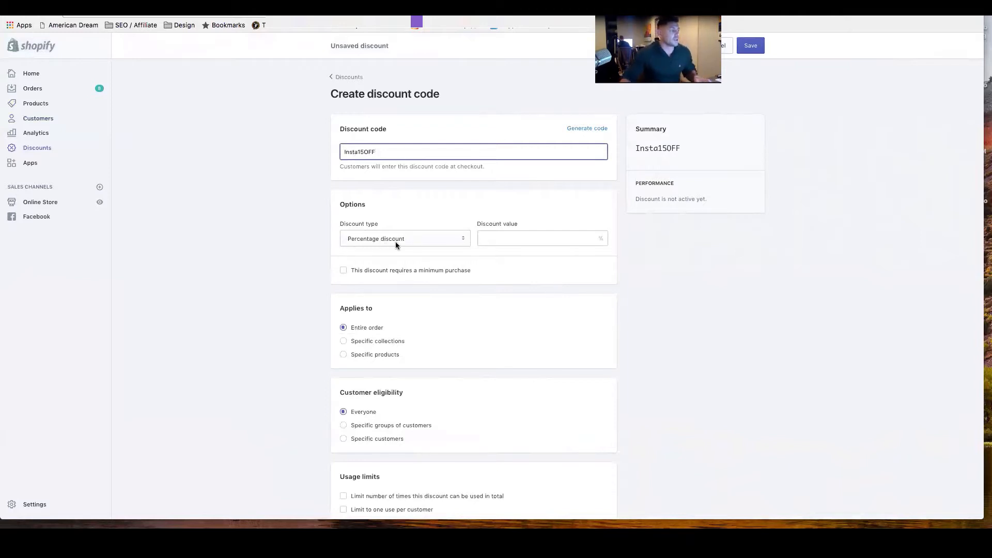
Keep the discount type as Percentage discount and set the discount value to 15%.
click(416, 240)
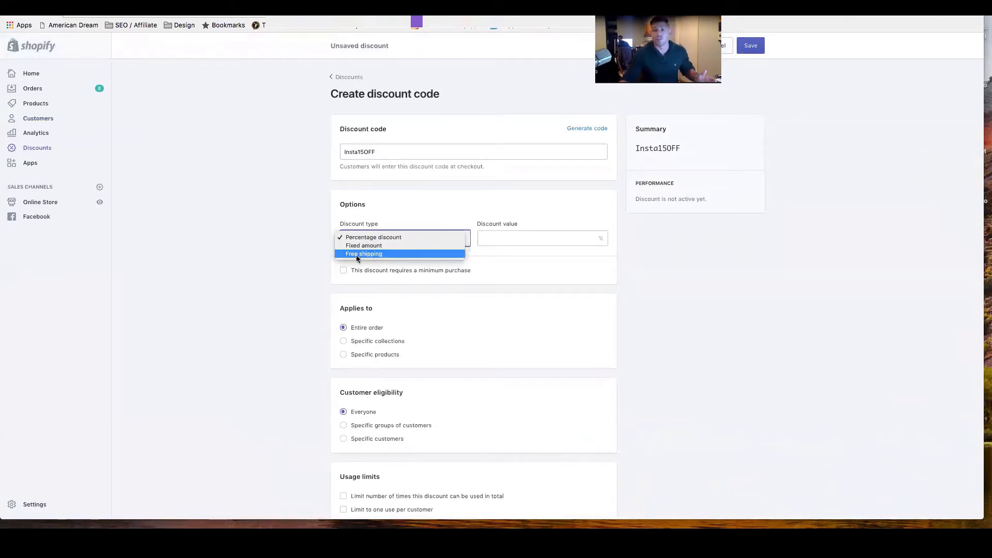
click(509, 241)
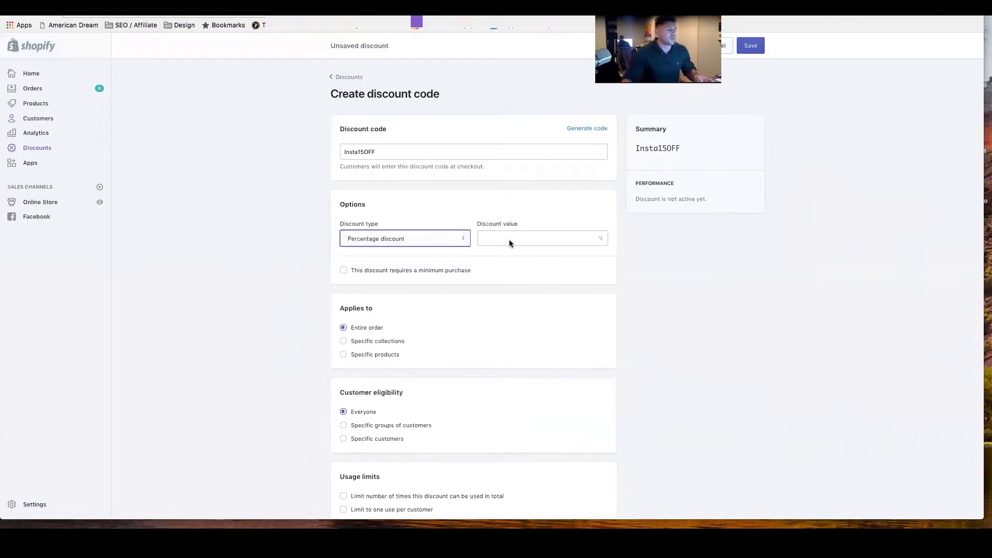
click(510, 242)
text(15)
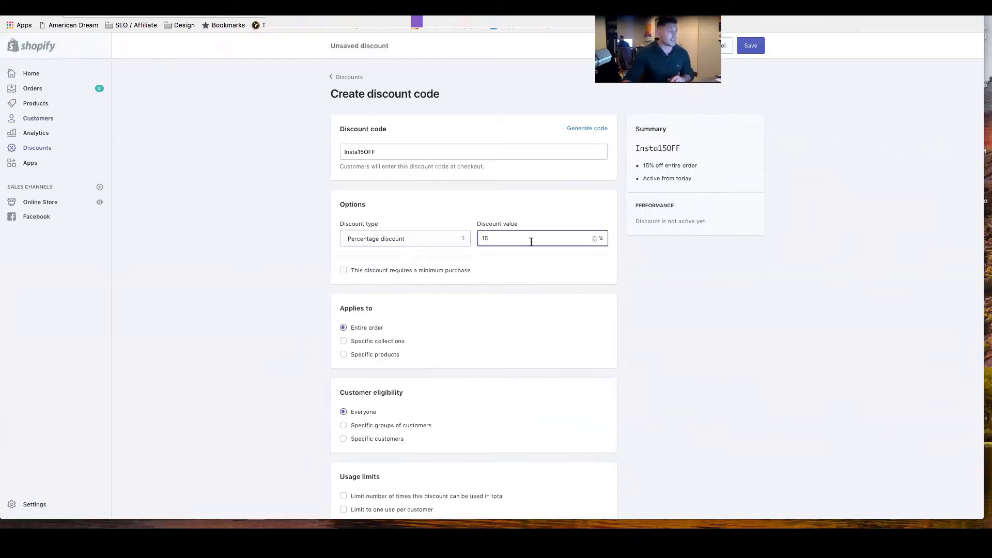
Try limiting the discount to one use per customer and remove that limit again.
scroll(404, 256, down, 3)
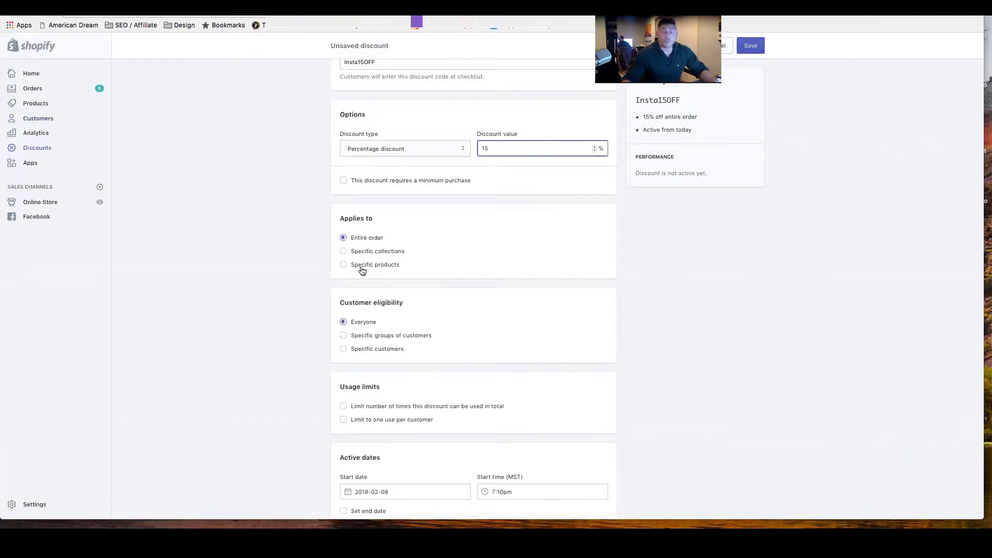
scroll(367, 306, down, 2)
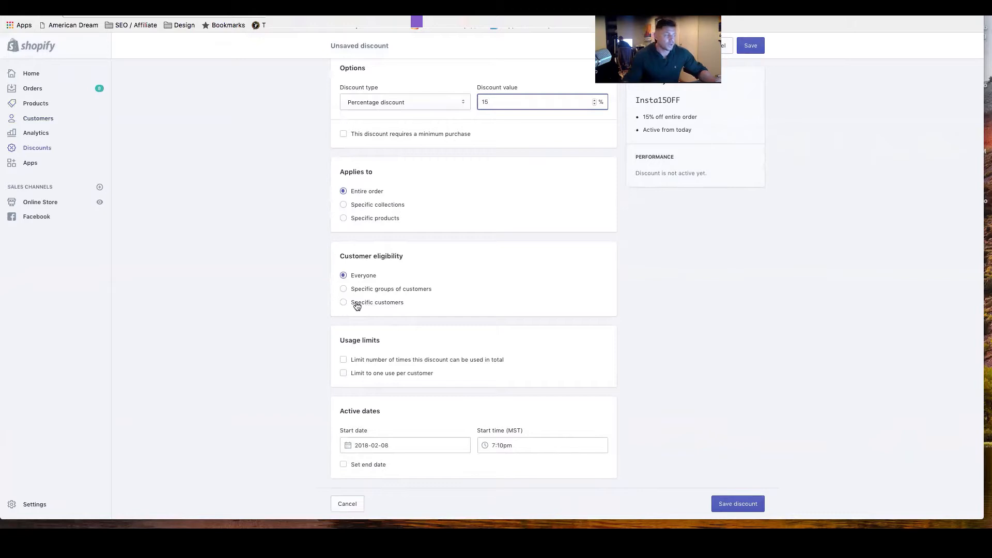
scroll(355, 306, down, 2)
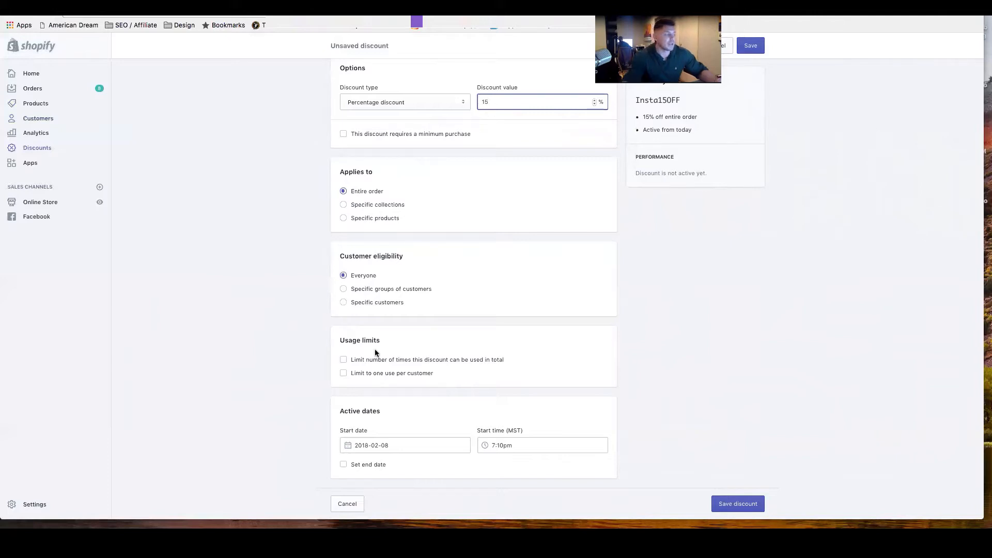
click(344, 373)
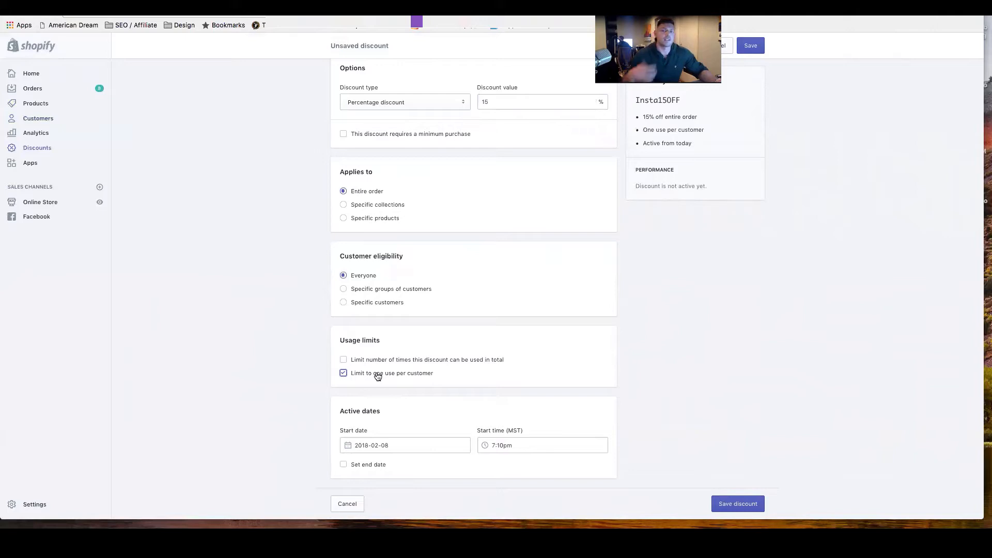
click(343, 375)
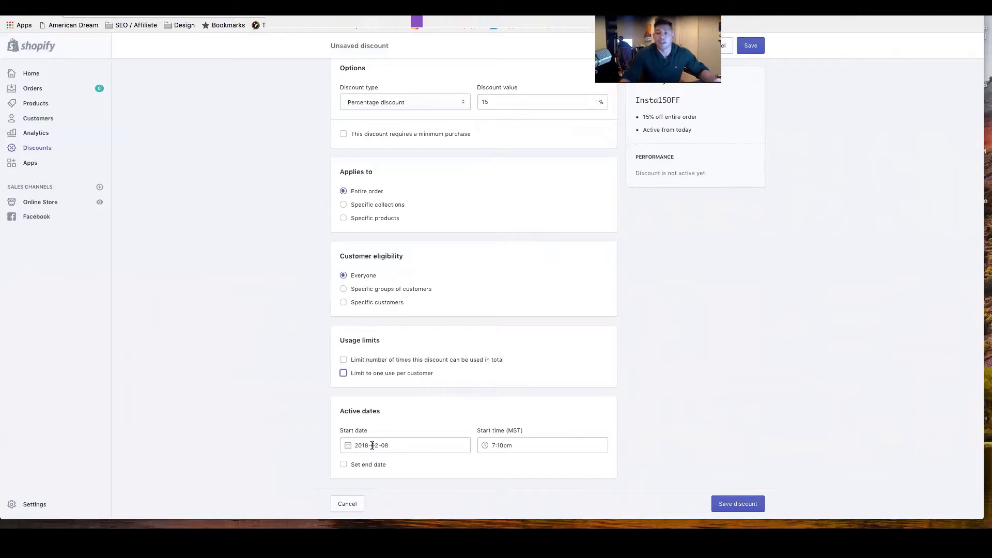
Save the Insta15OFF discount code and look over its summary.
scroll(662, 226, up, 3)
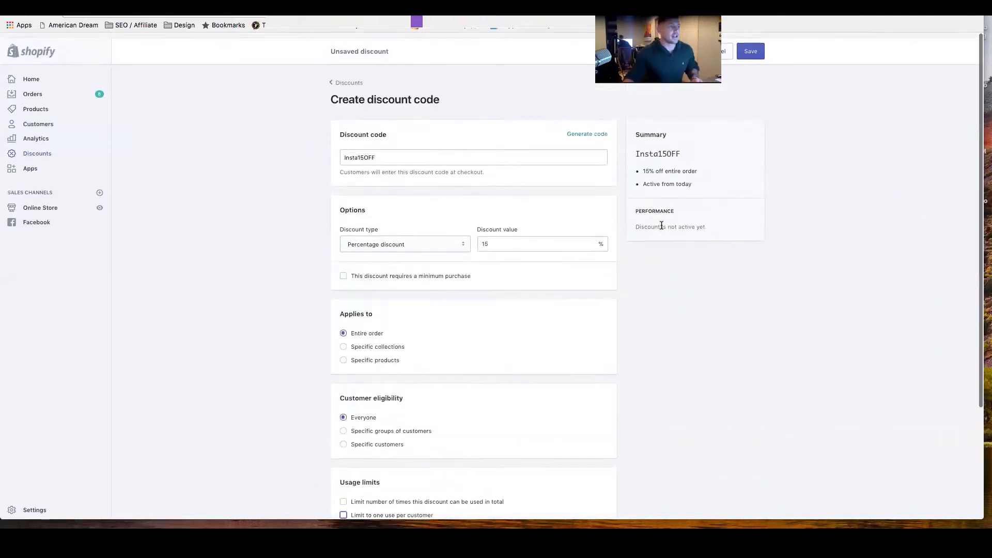
click(739, 46)
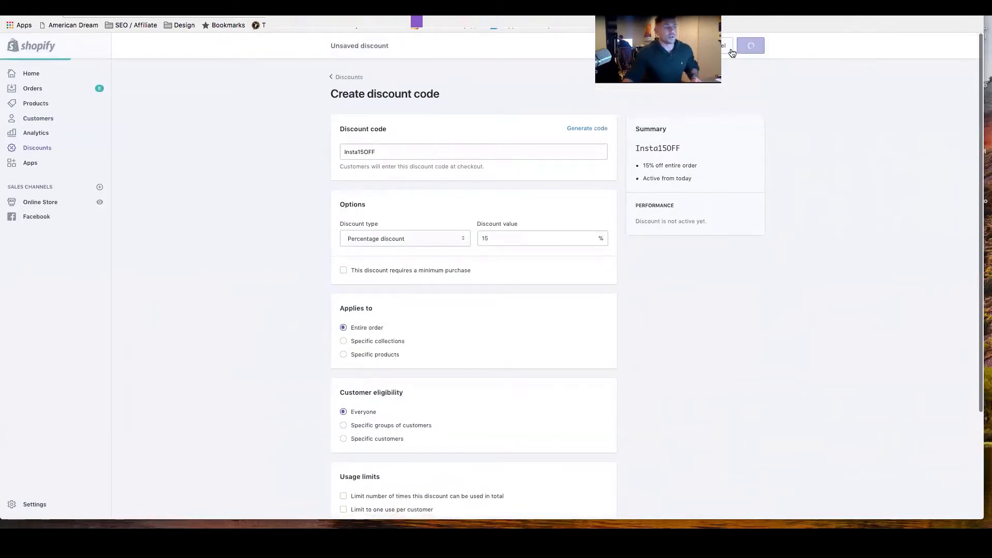
drag(682, 149, 633, 150)
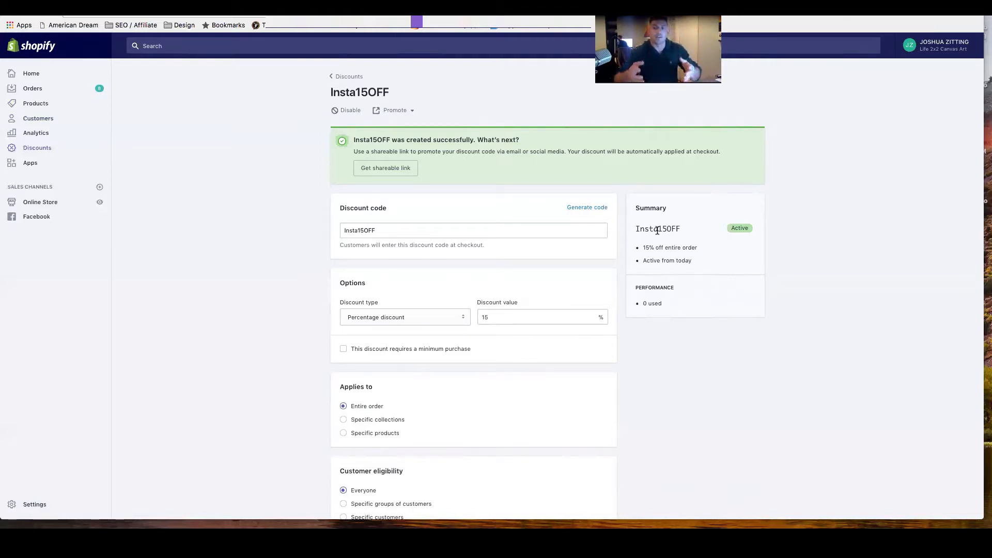
scroll(842, 234, down, 1)
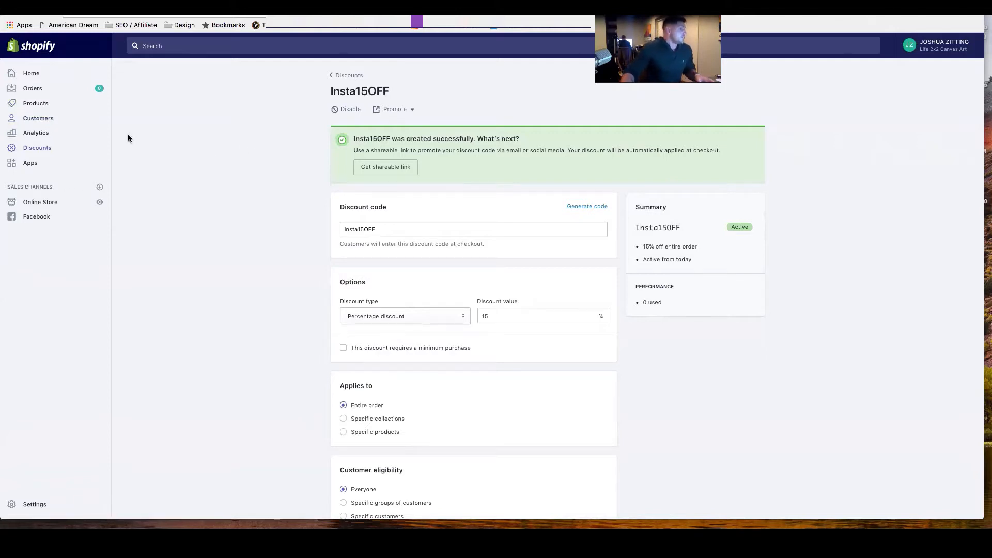
Go from the installed apps to the Shopify App Store and search for "smart cart".
click(29, 167)
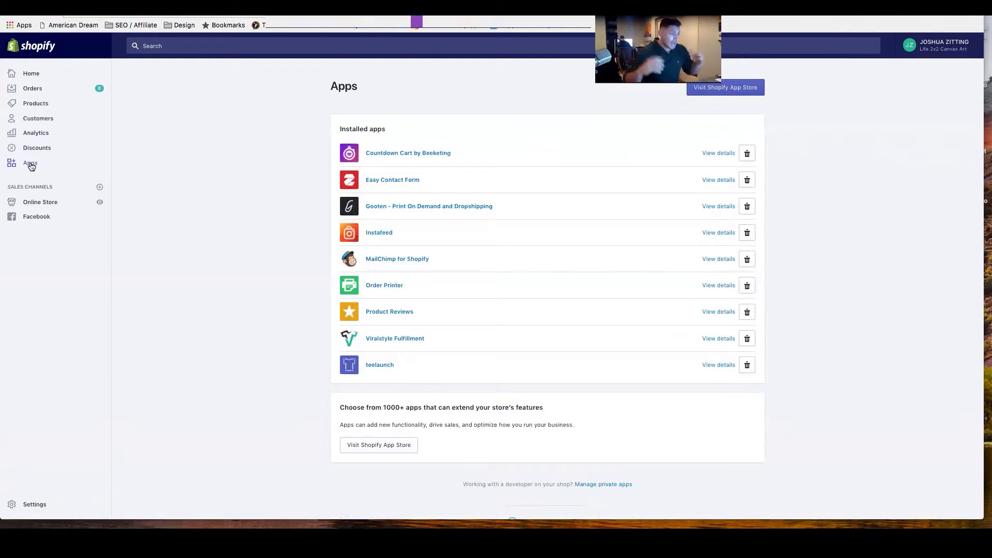
click(733, 93)
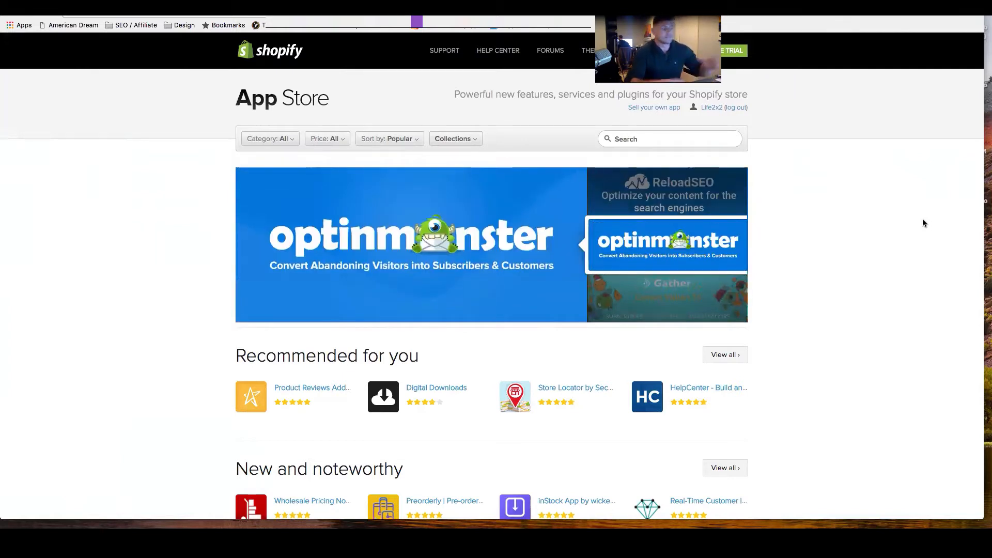
scroll(627, 146, down, 1)
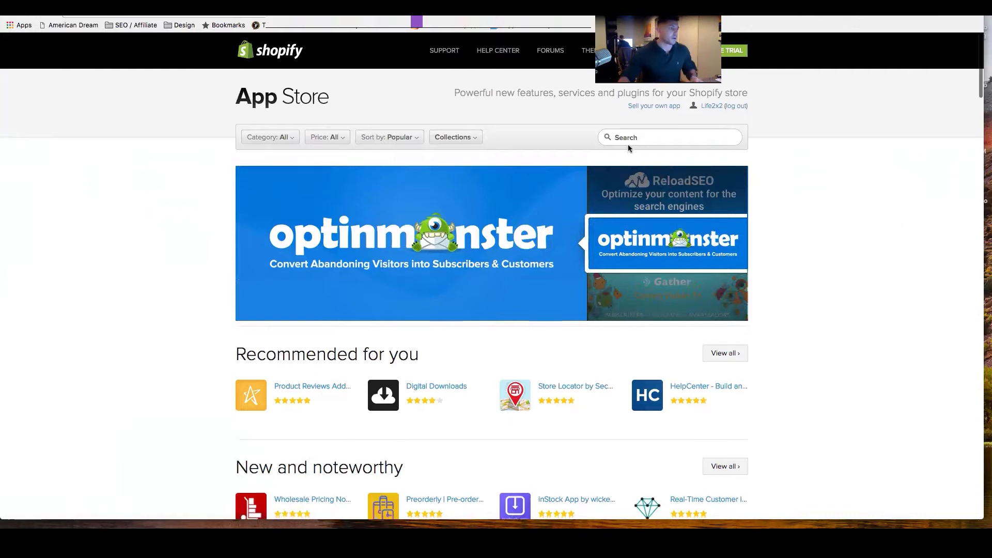
click(628, 144)
text(smart cart)
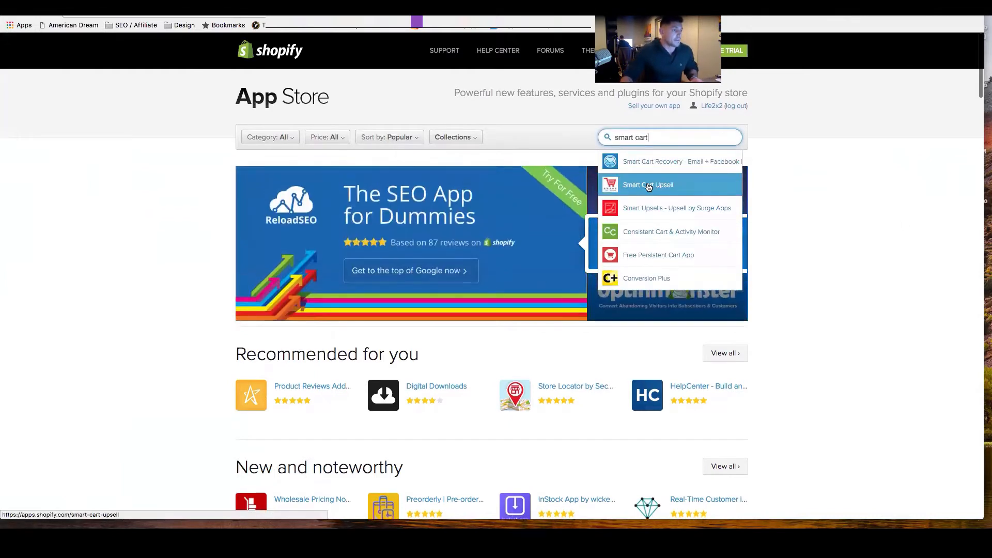
Open the Smart Cart Upsell app listing, review its features and pricing, and return to the store's installed apps.
click(652, 186)
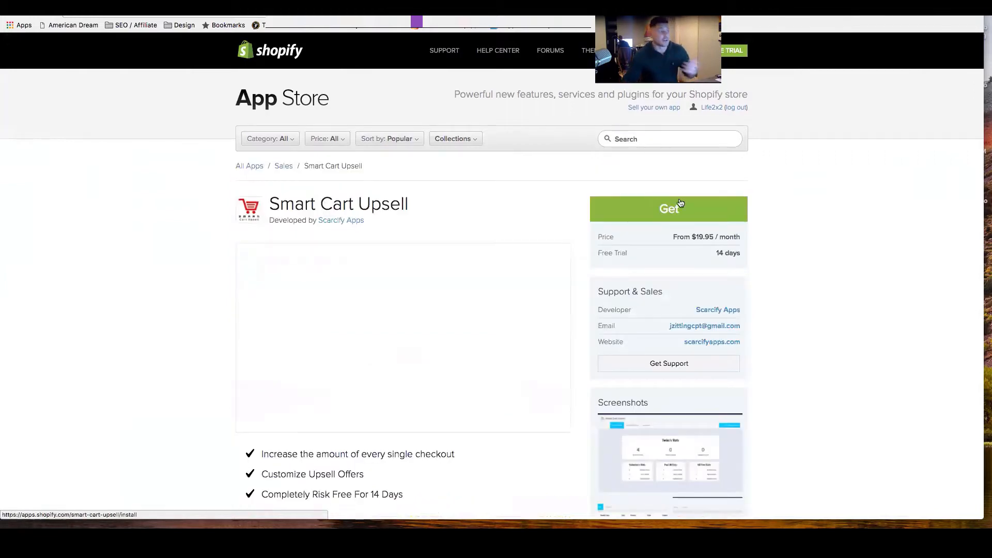
scroll(773, 250, down, 7)
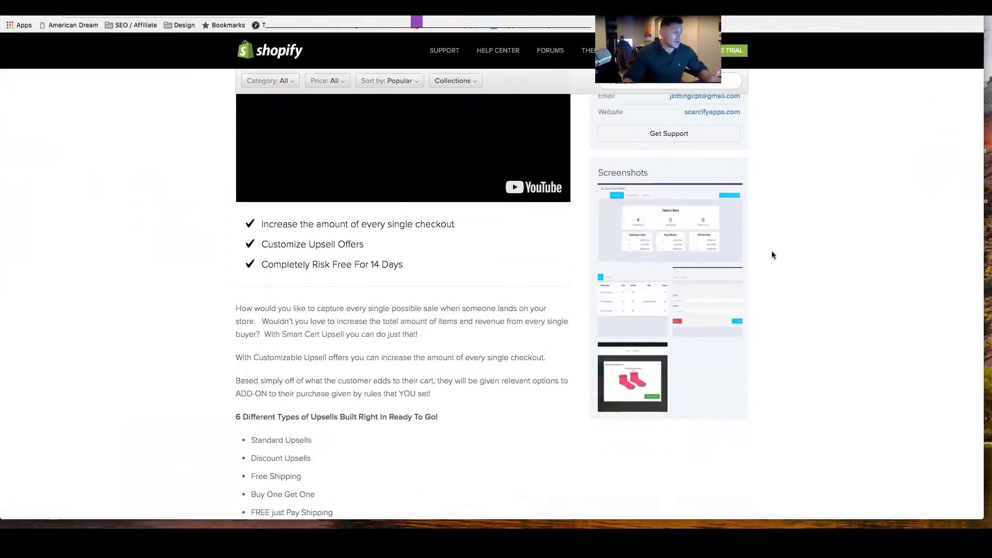
scroll(464, 285, down, 3)
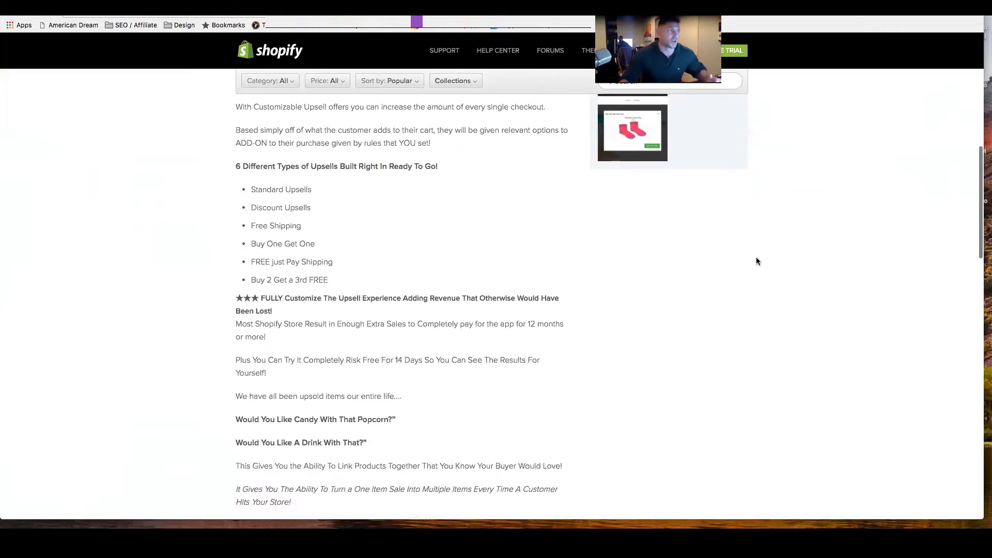
scroll(756, 256, up, 15)
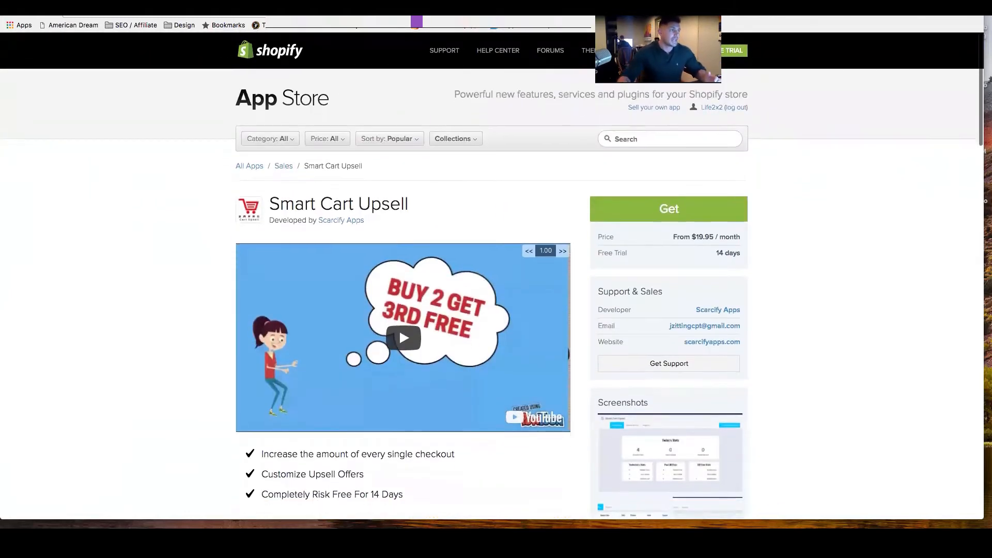
click(554, 5)
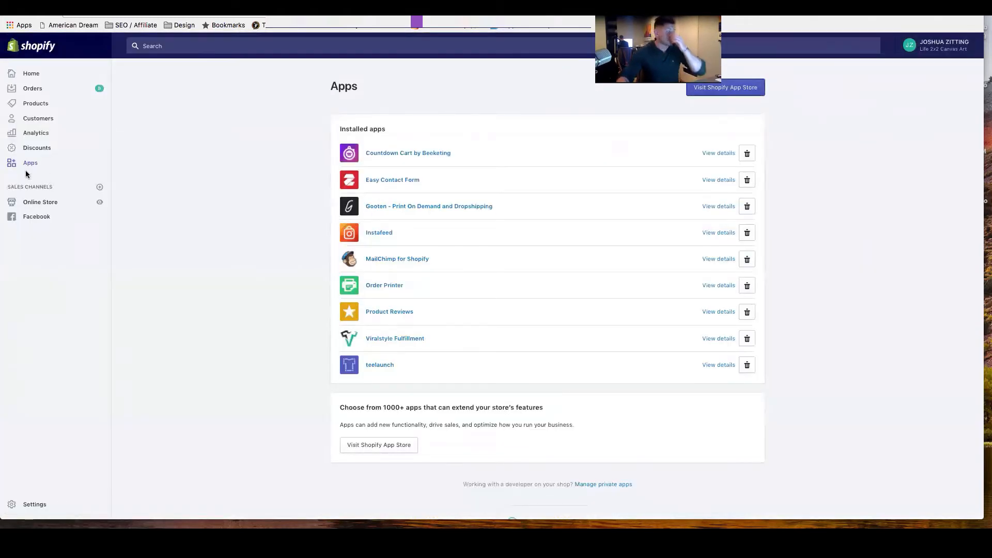
scroll(249, 215, down, 1)
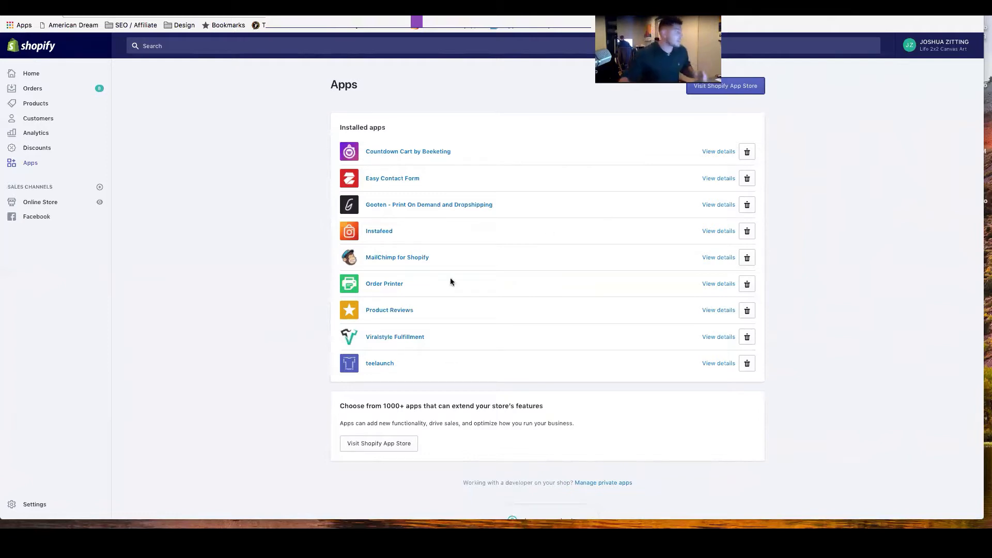
Open the online store's themes, view the Debut theme in the theme editor, and return to the themes page.
click(40, 204)
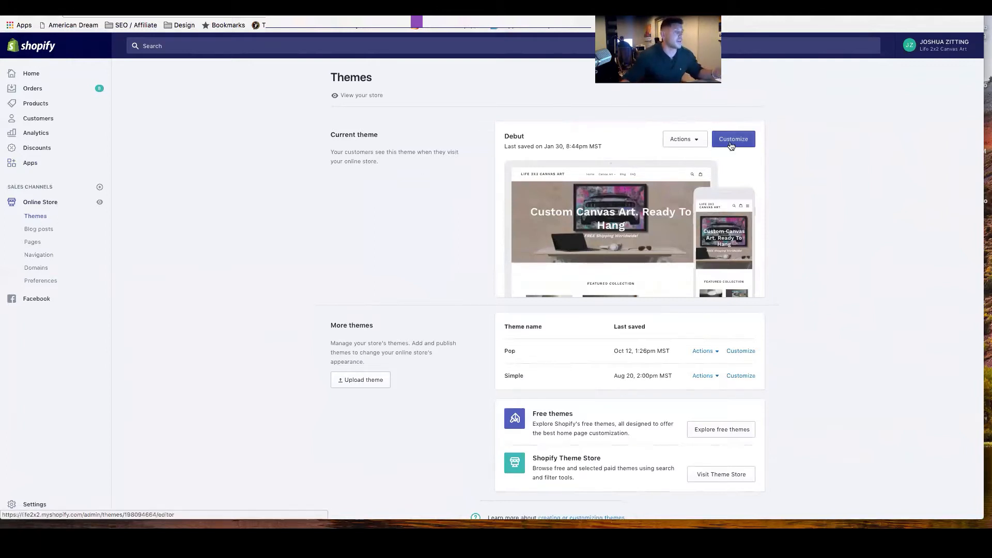
scroll(716, 147, down, 1)
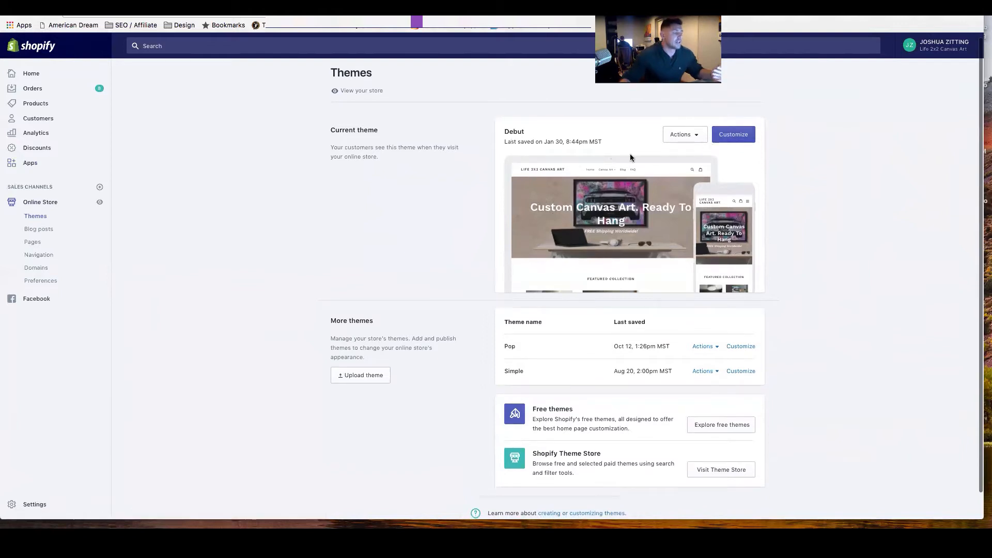
click(733, 139)
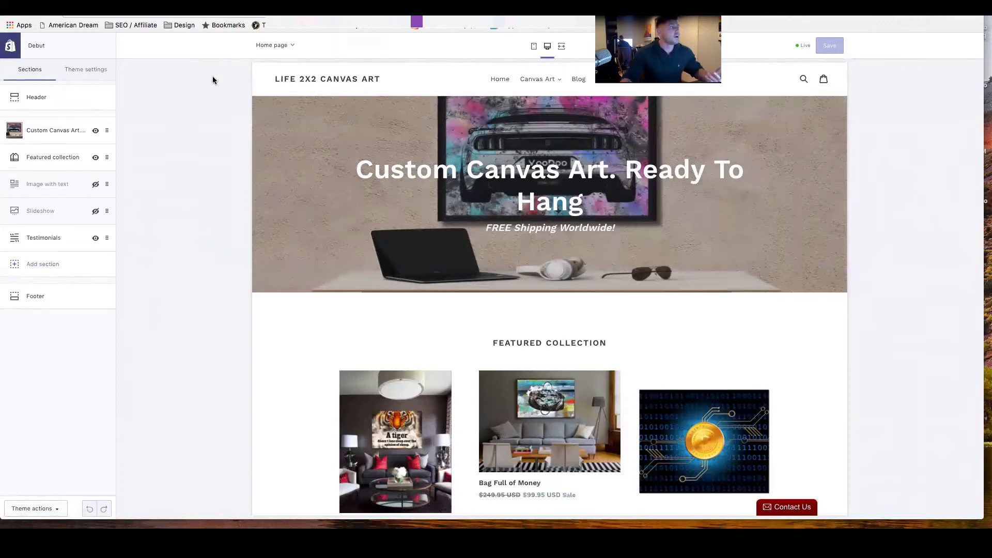
click(8, 14)
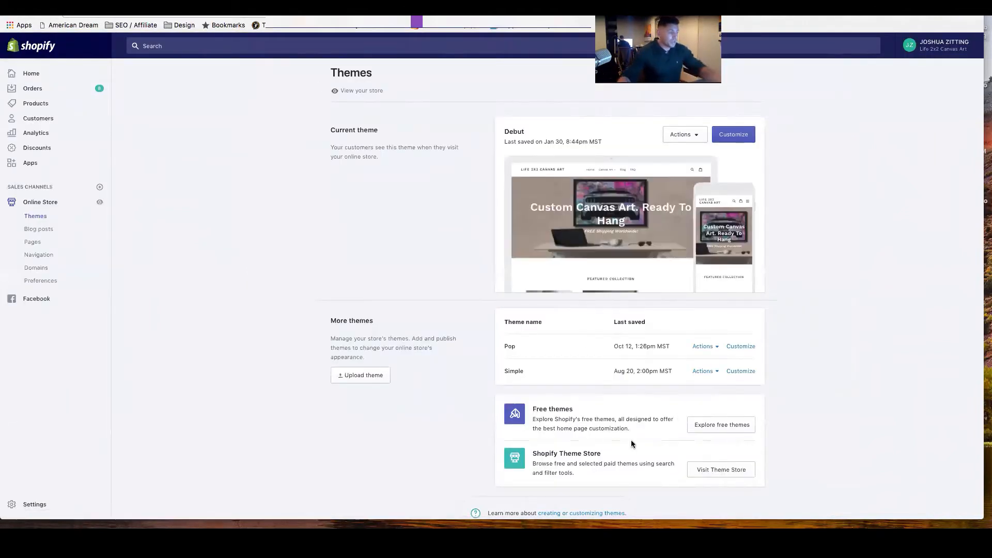
Browse Shopify's collection of free themes from Simple to Minimal and close it.
click(718, 424)
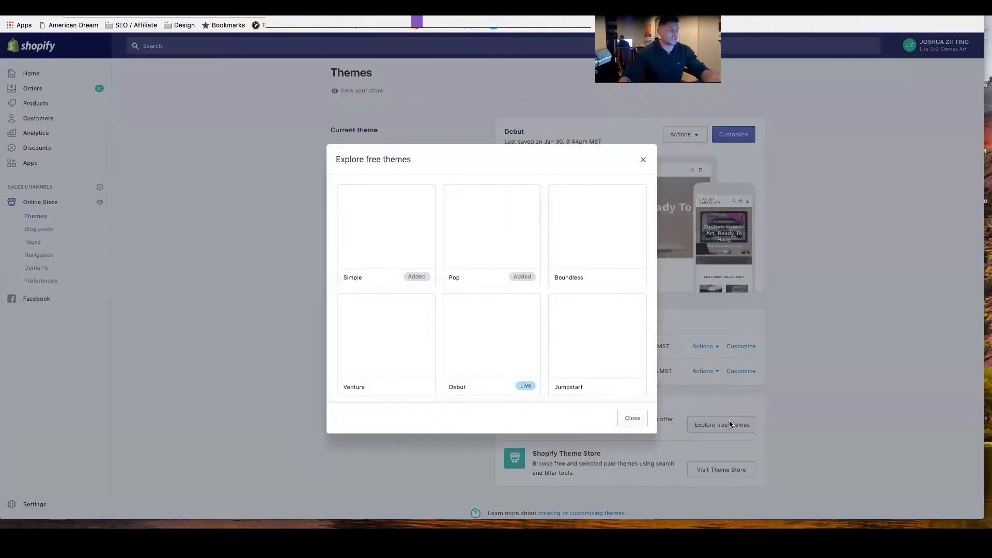
scroll(500, 316, down, 2)
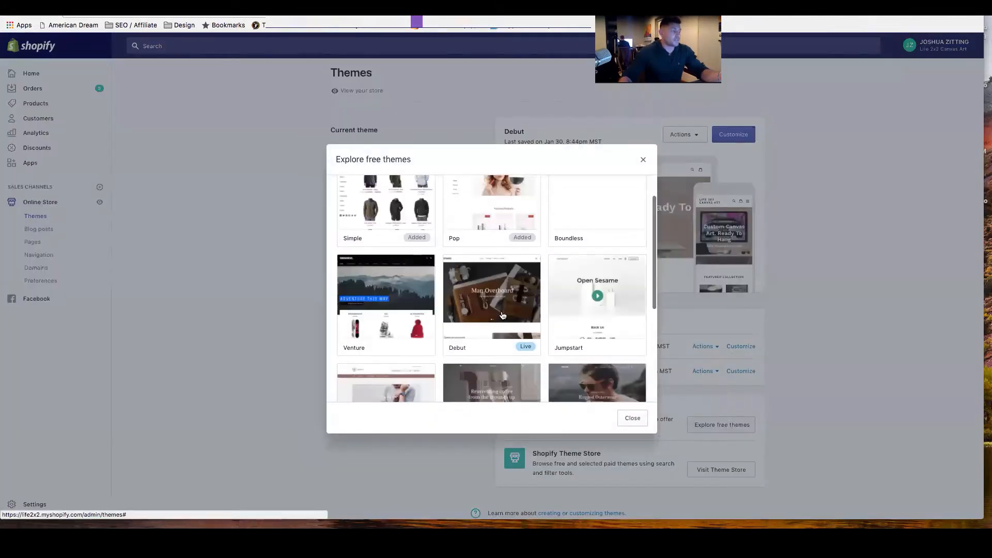
scroll(502, 315, up, 2)
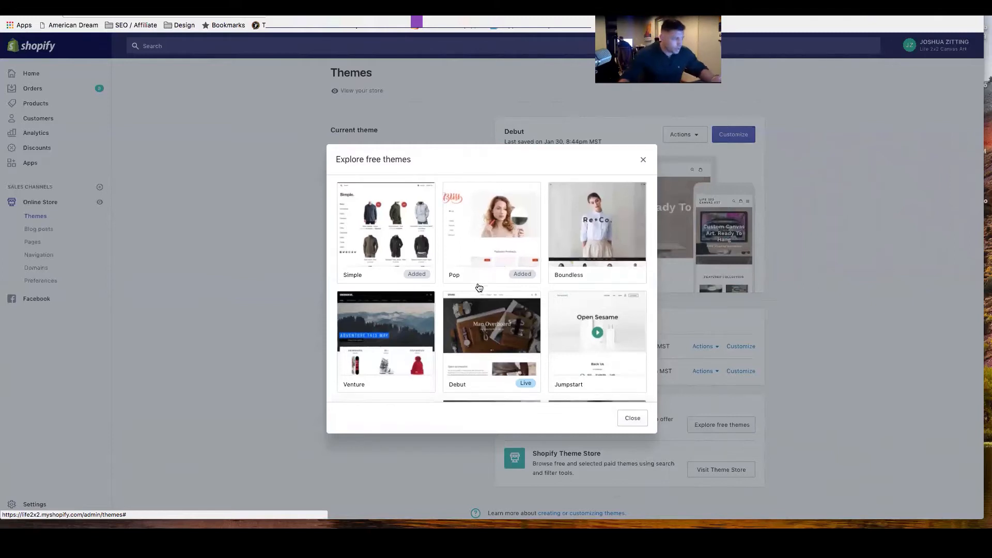
scroll(476, 284, down, 3)
scroll(479, 285, down, 2)
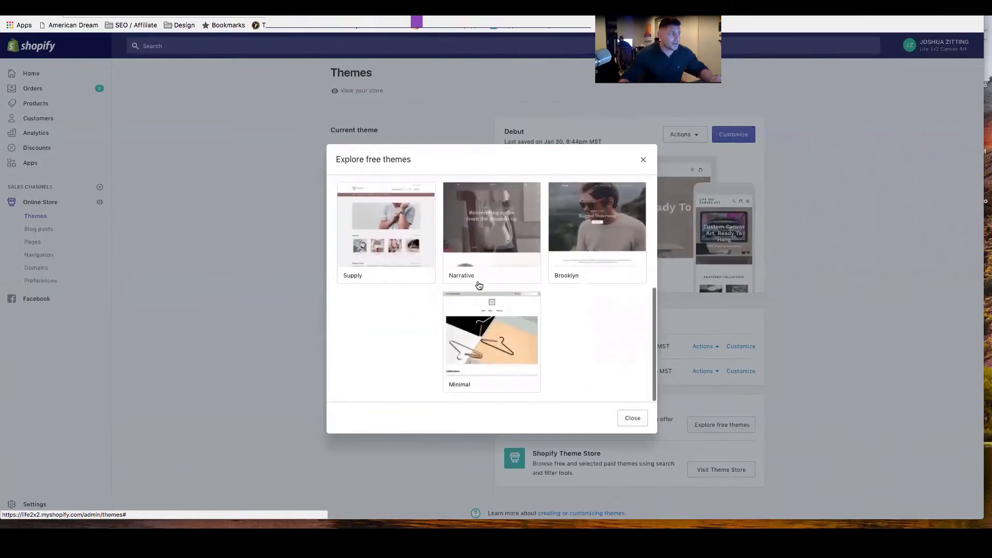
scroll(476, 283, up, 5)
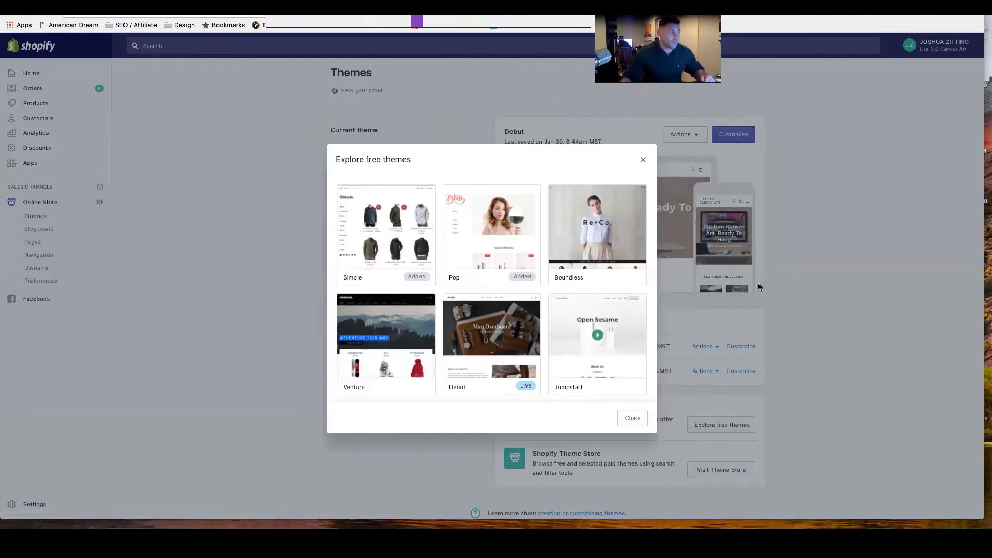
scroll(575, 302, down, 3)
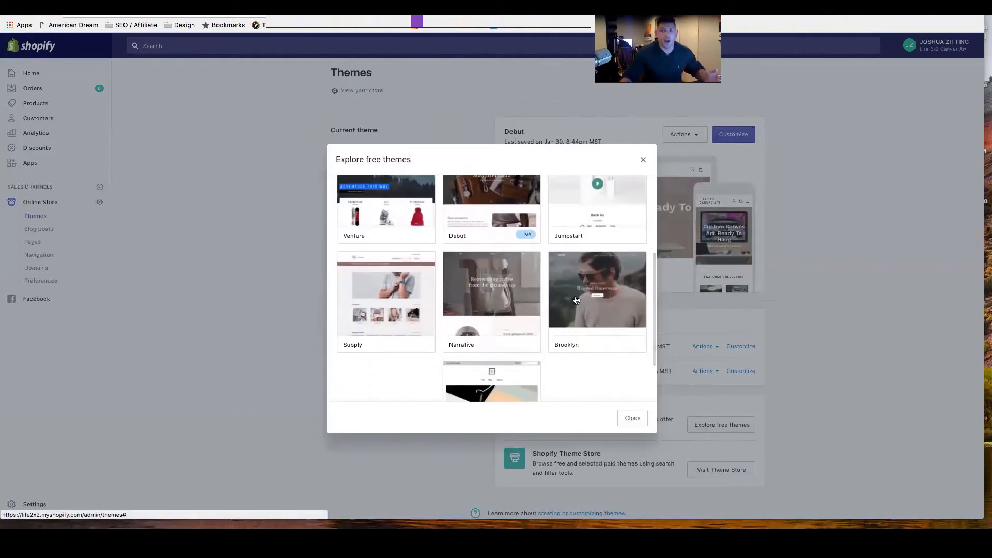
scroll(522, 282, up, 3)
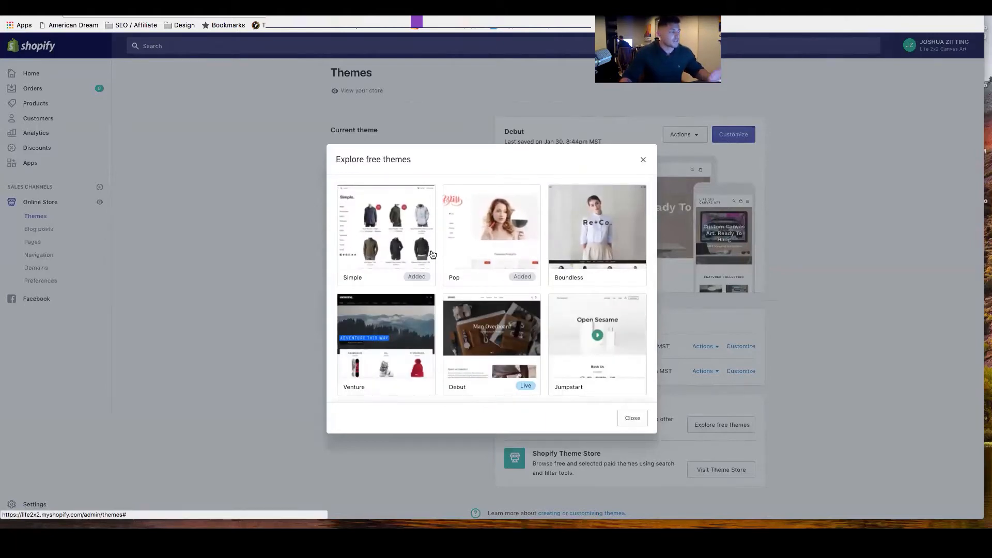
click(643, 160)
Open the Debut theme for customization and review its color and social media settings.
click(730, 144)
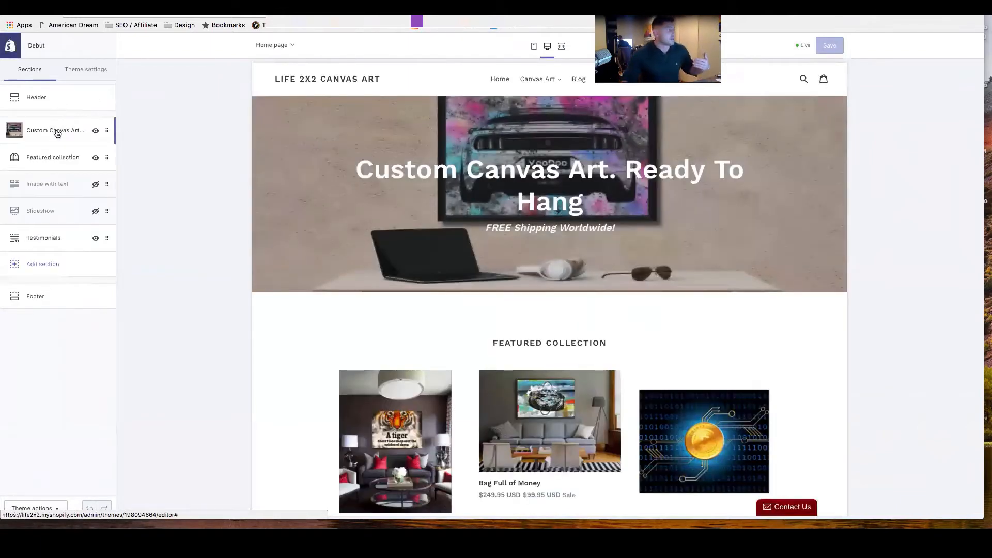
click(82, 73)
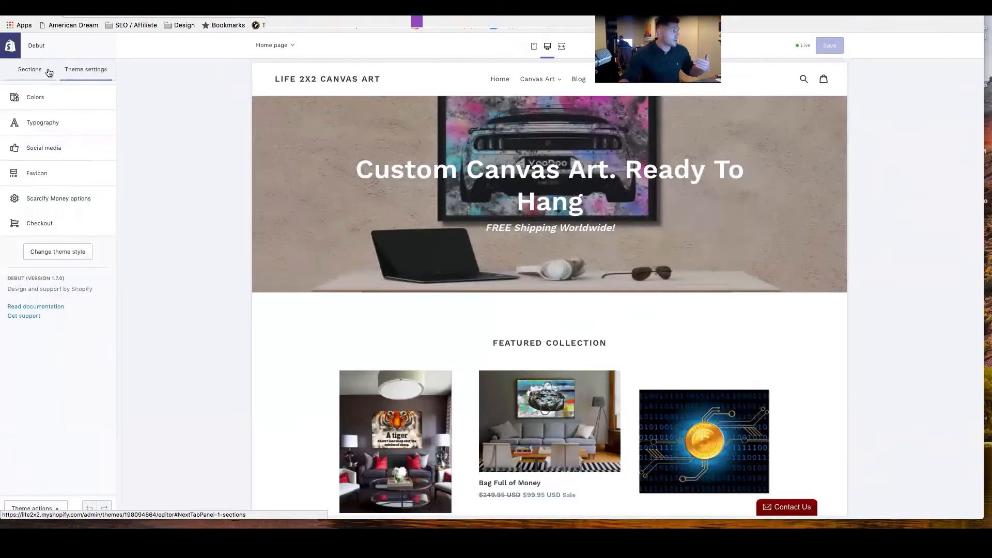
click(57, 99)
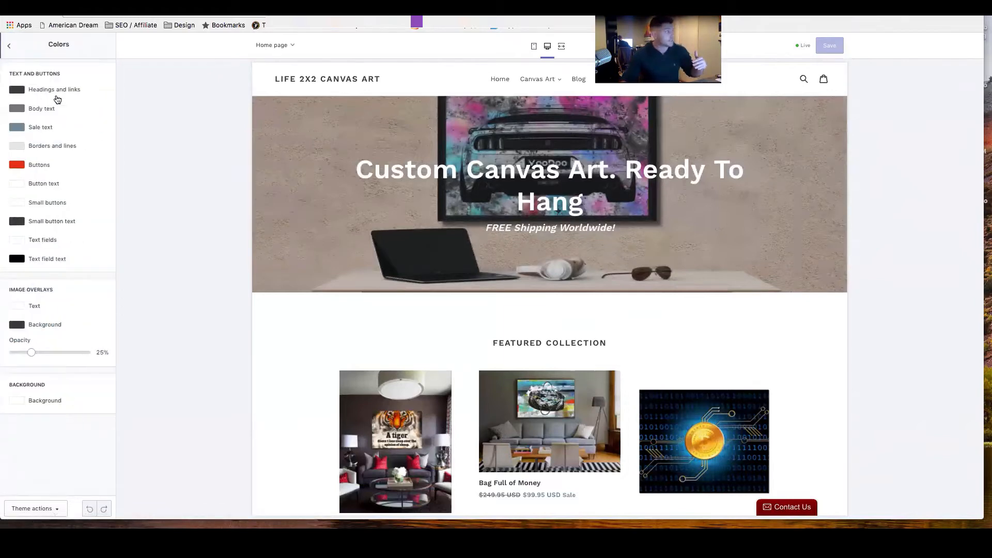
click(8, 47)
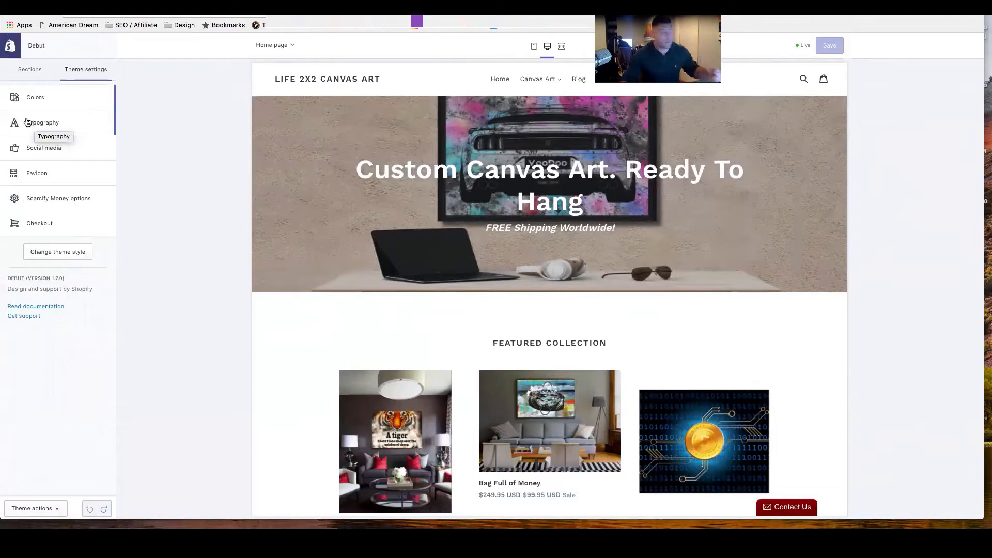
click(37, 154)
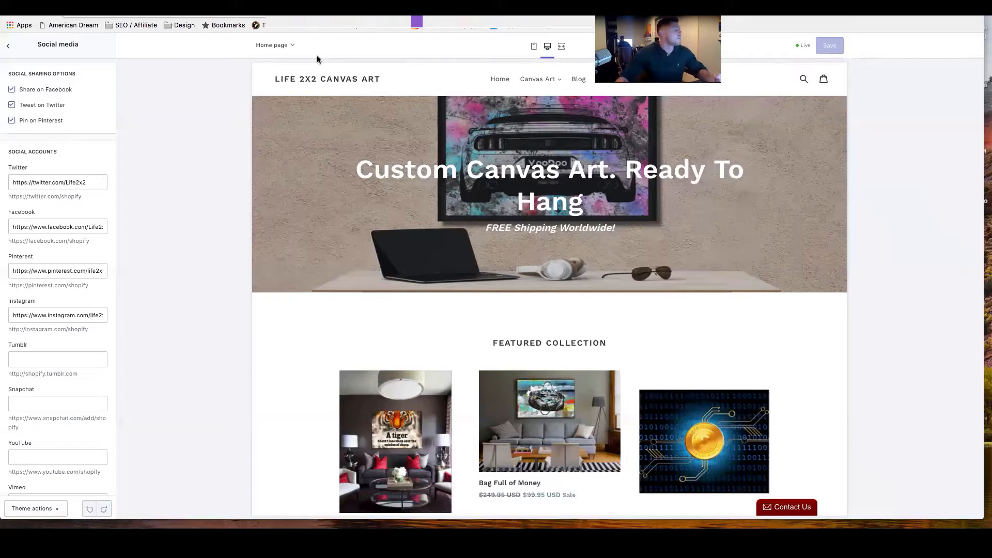
click(7, 48)
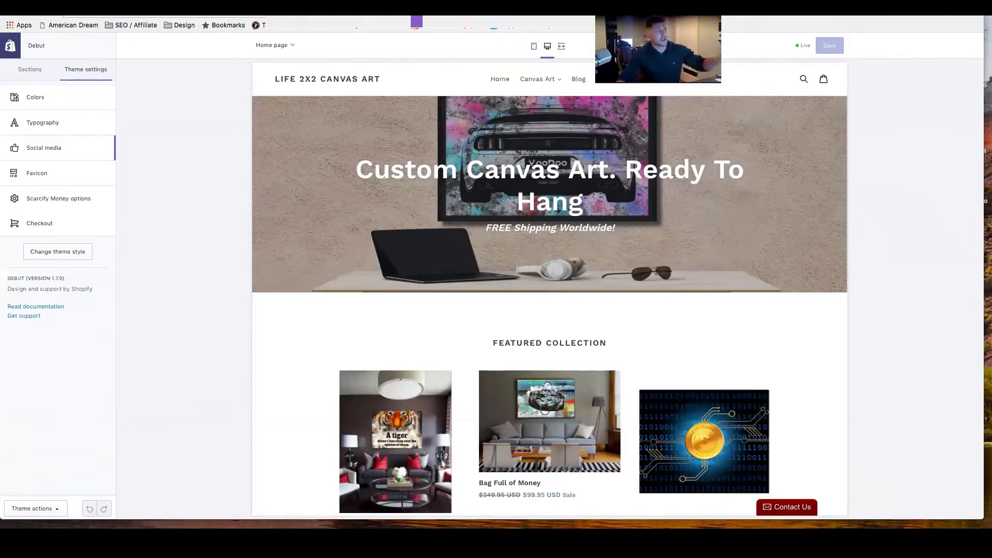
Compare the theme editor's home page preview with the live storefront, ending on the storefront.
click(513, 6)
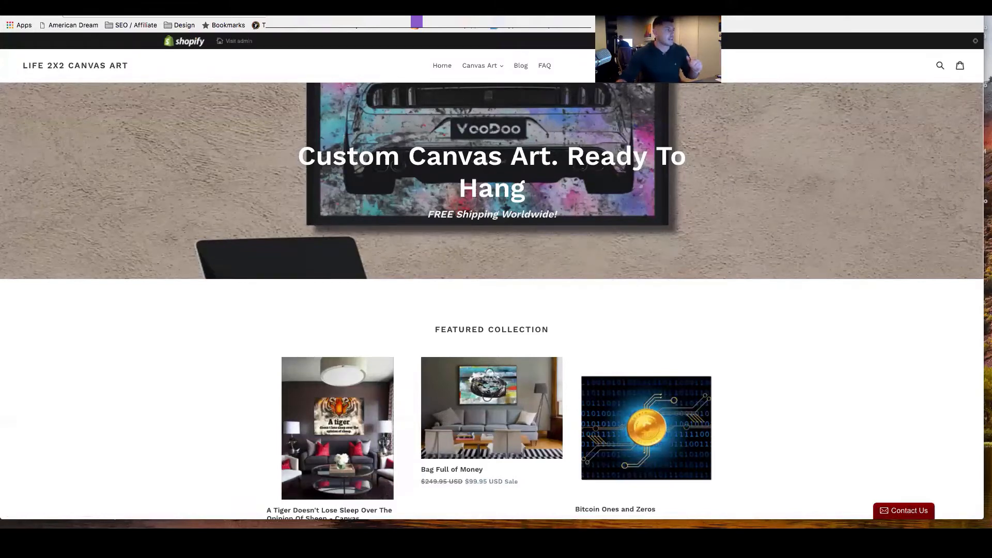
click(269, 6)
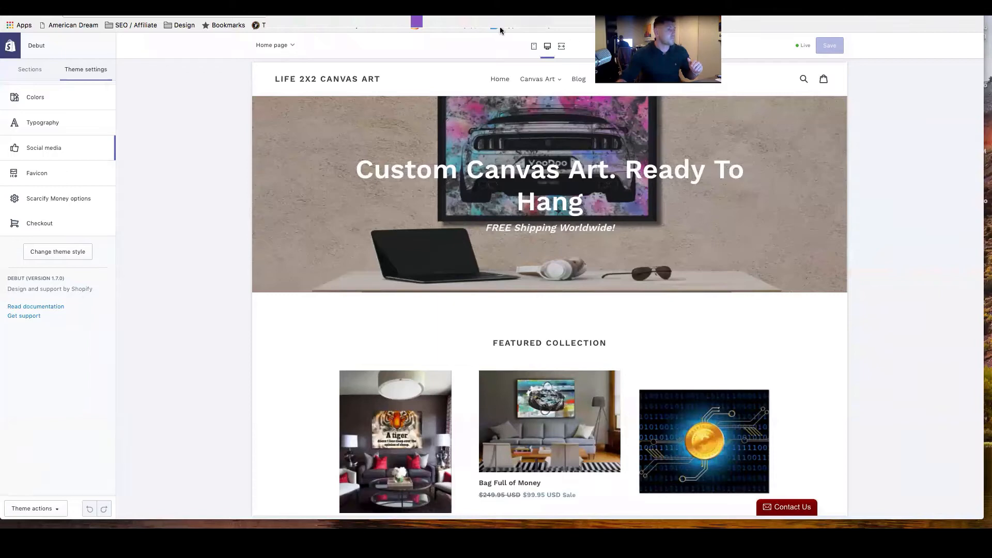
click(352, 6)
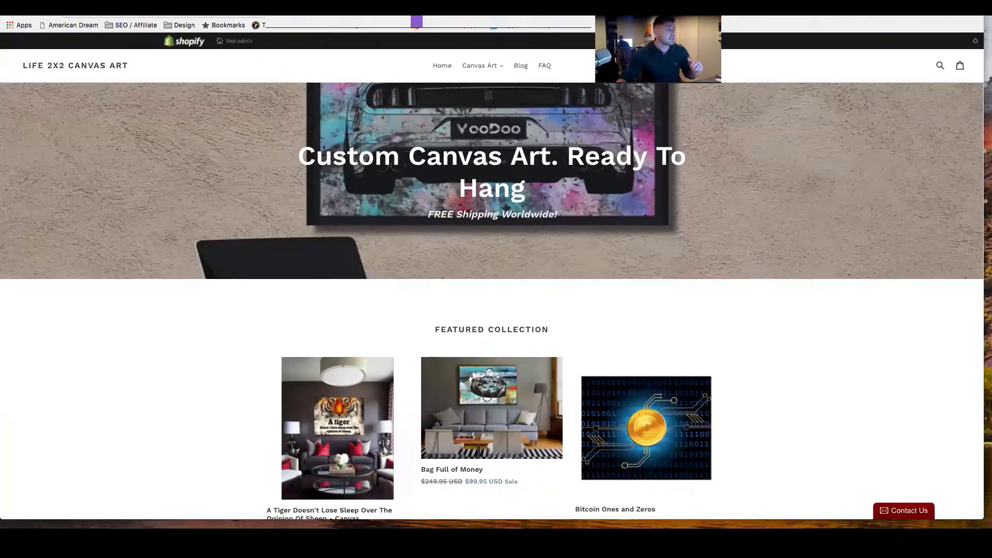
Go from the storefront to the admin, look over the store's home dashboard, and open the online store's themes.
click(233, 45)
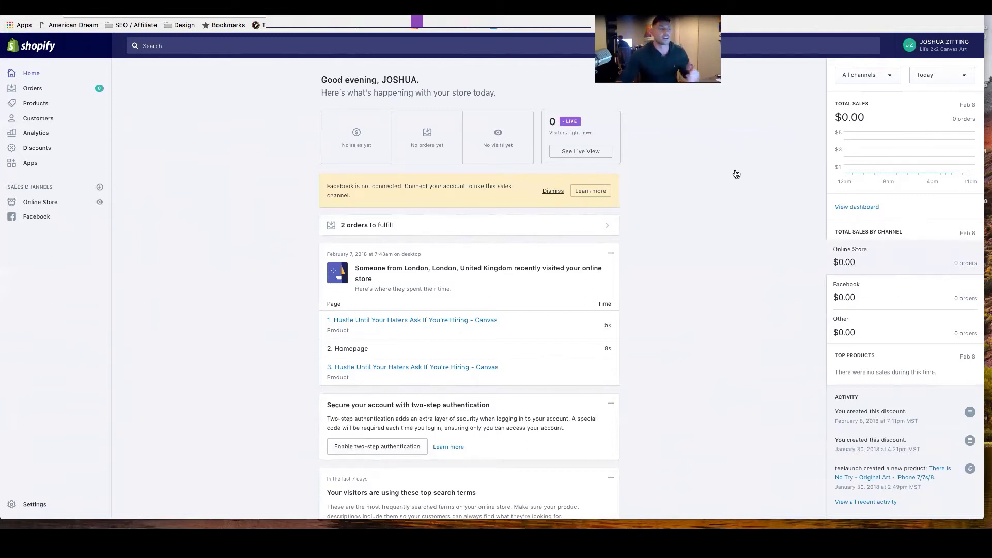
scroll(788, 47, down, 1)
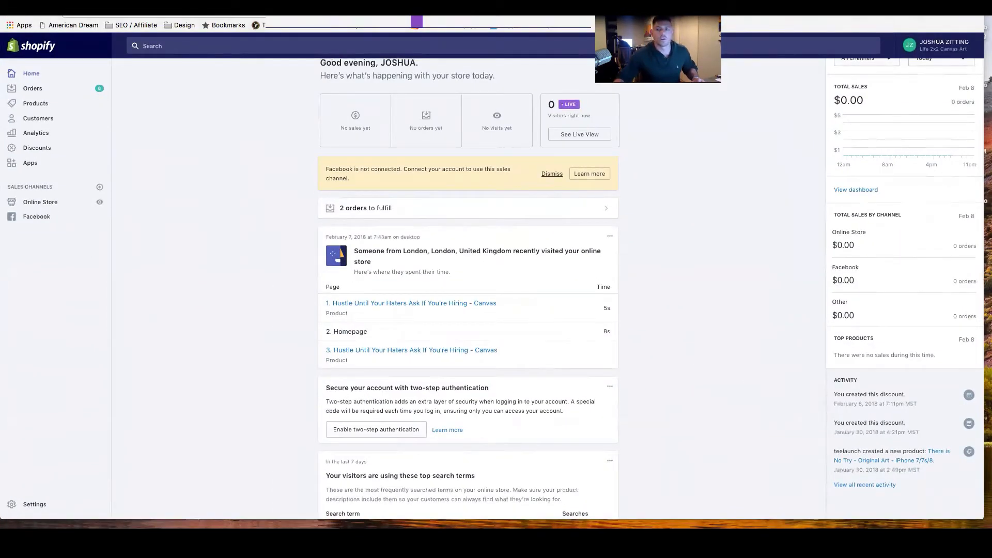
click(39, 205)
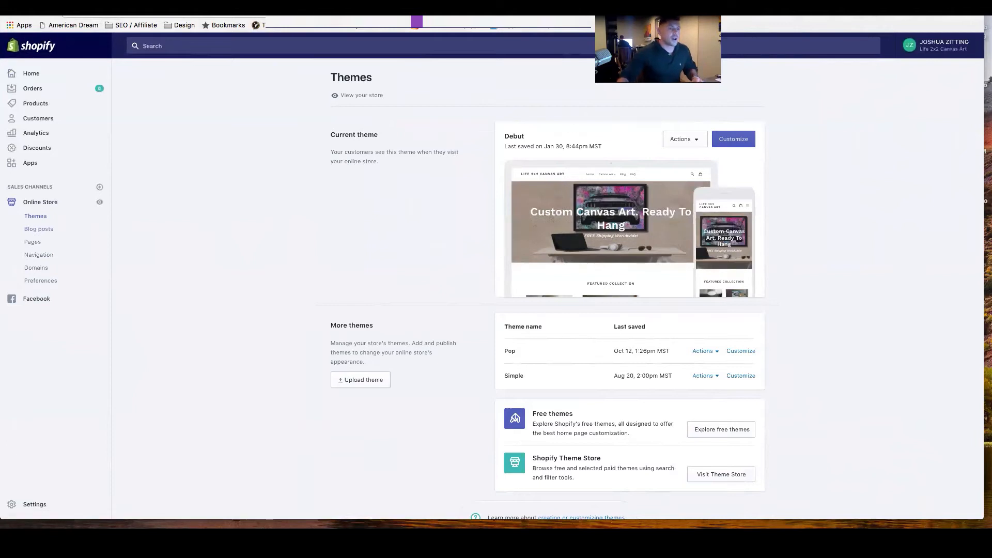
Open the BuzzSumo website in a new browser tab and search its content for "gardening".
key(super+t)
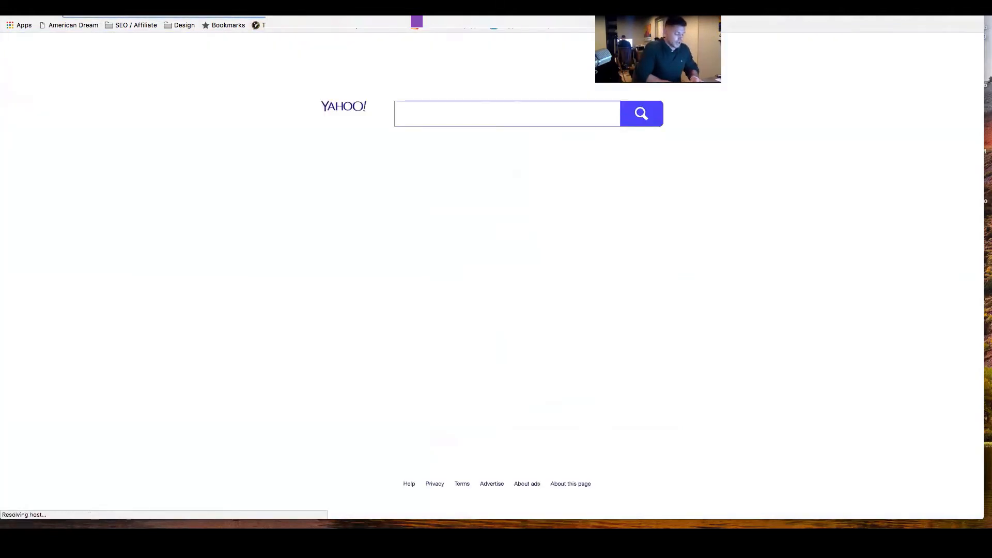
text(buzz)
key(Return)
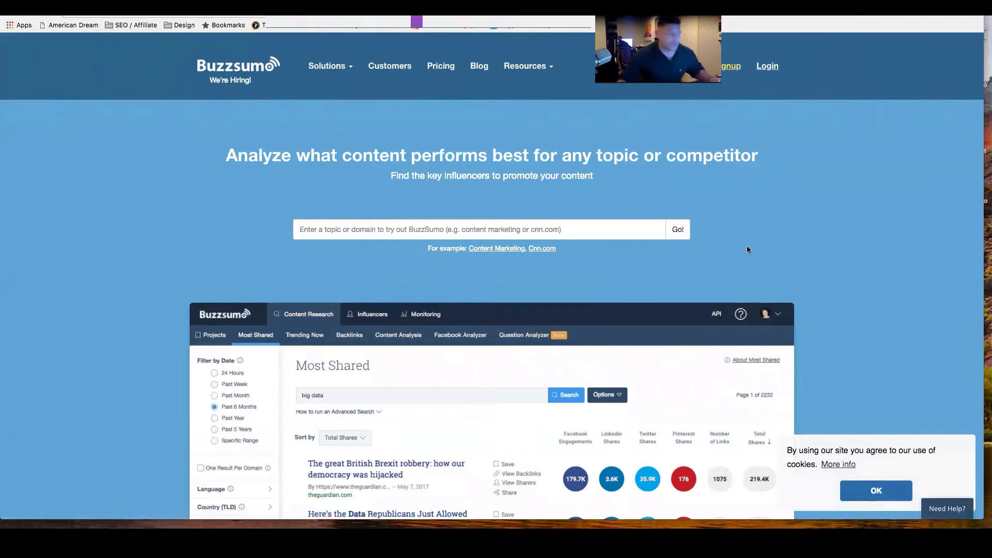
click(320, 230)
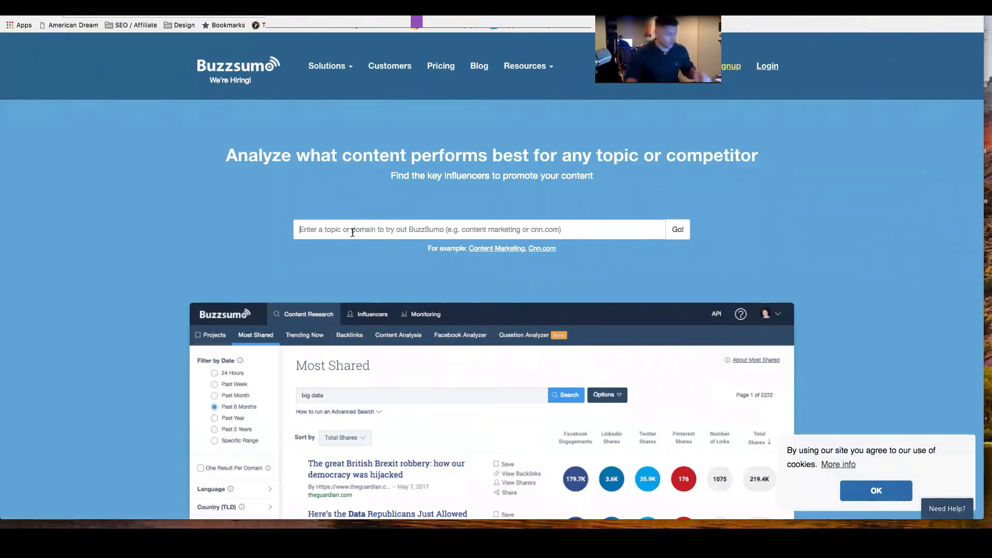
text(gardenin)
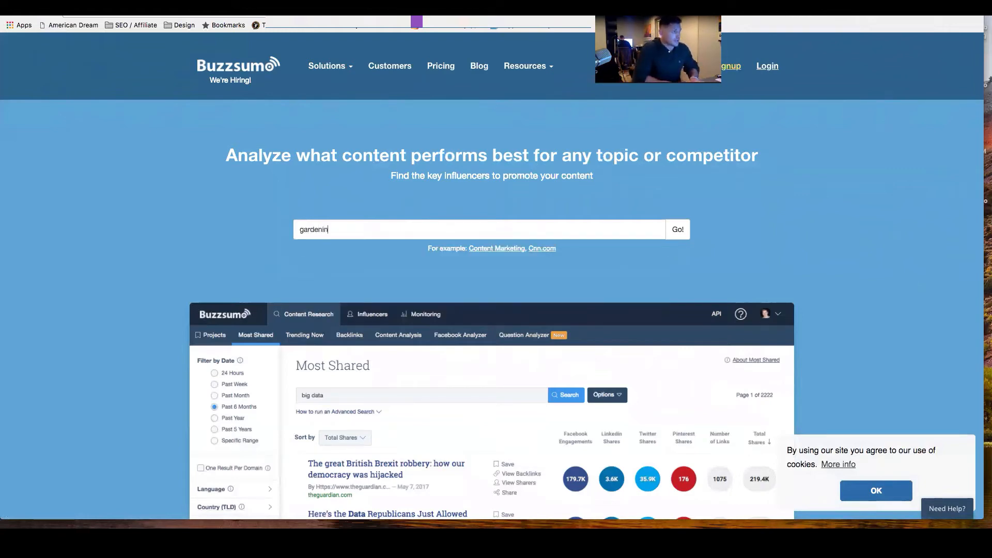
text(g)
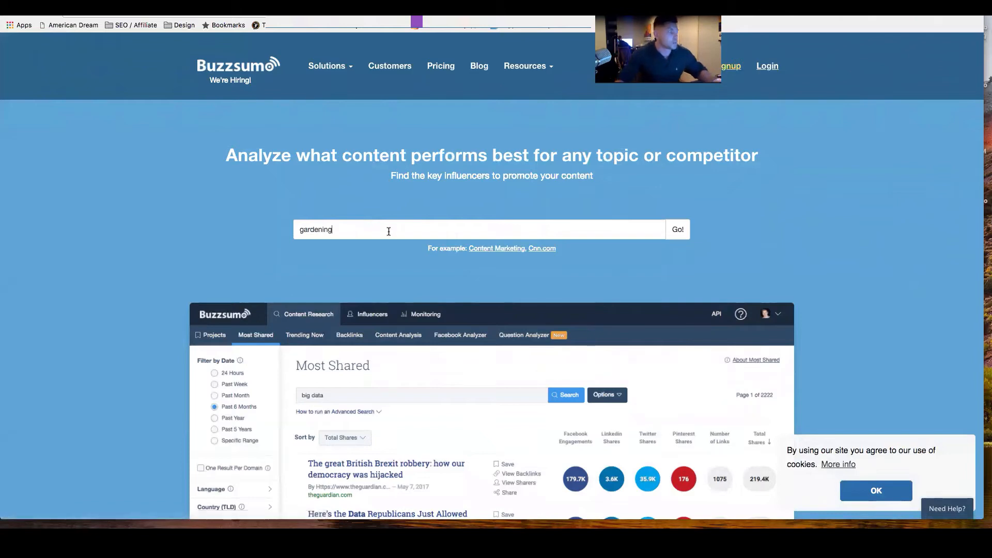
key(Return)
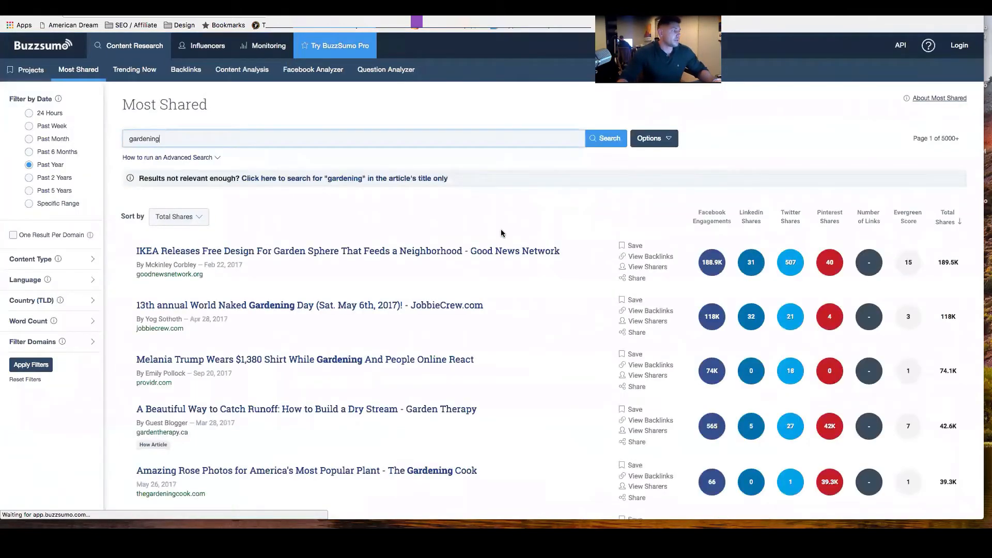
Examine the most shared gardening articles, comparing their titles with their Facebook, Pinterest and total share figures.
scroll(501, 233, down, 2)
scroll(501, 233, down, 1)
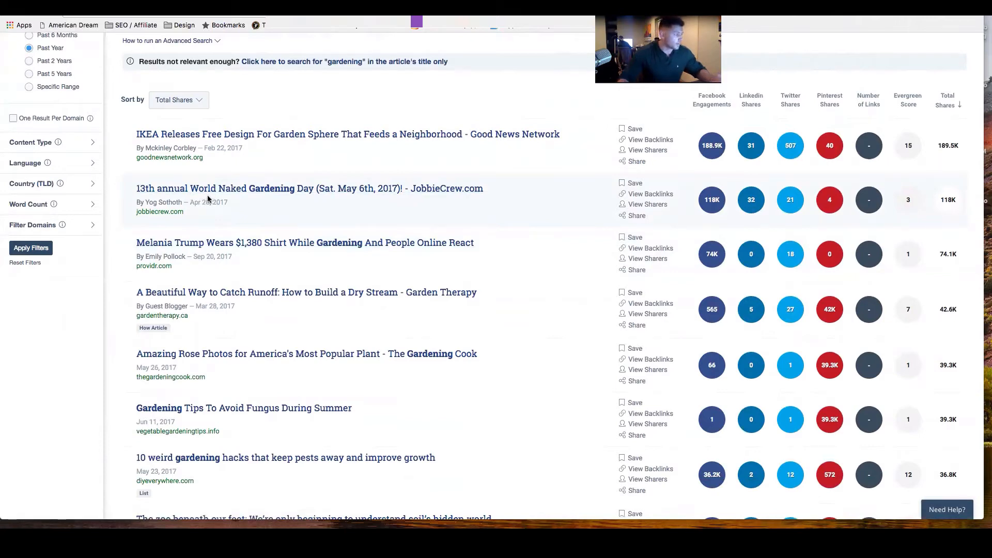
scroll(207, 195, down, 1)
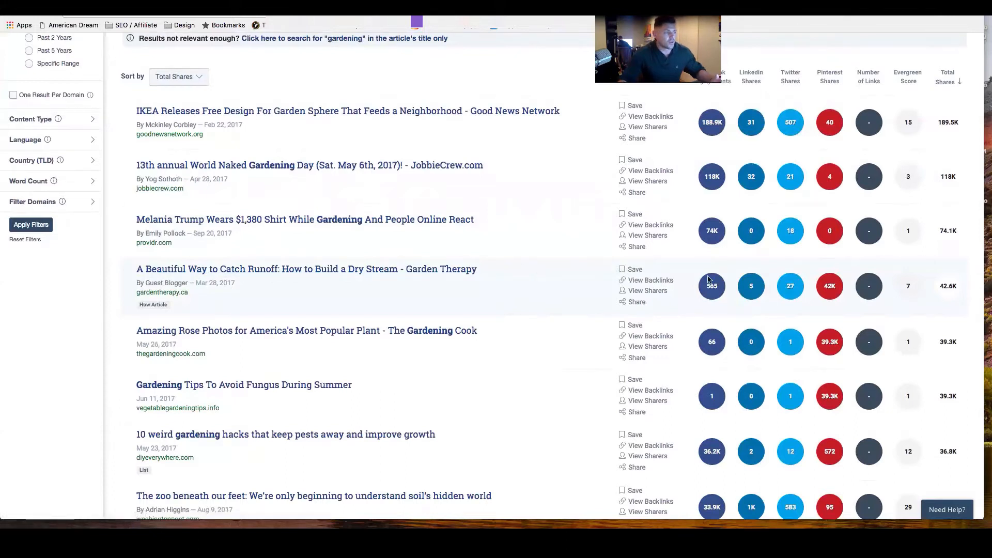
scroll(712, 288, up, 1)
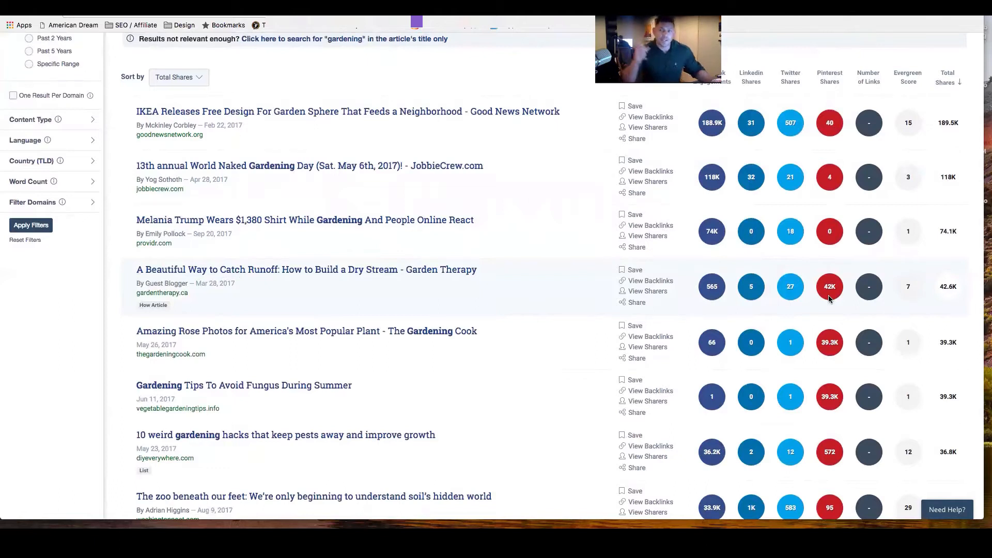
scroll(737, 284, down, 2)
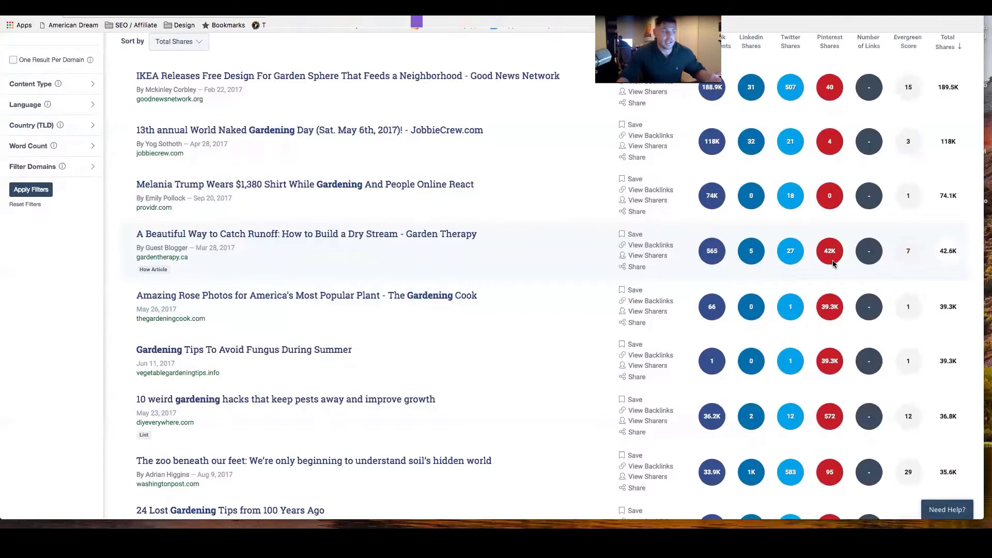
scroll(833, 263, down, 1)
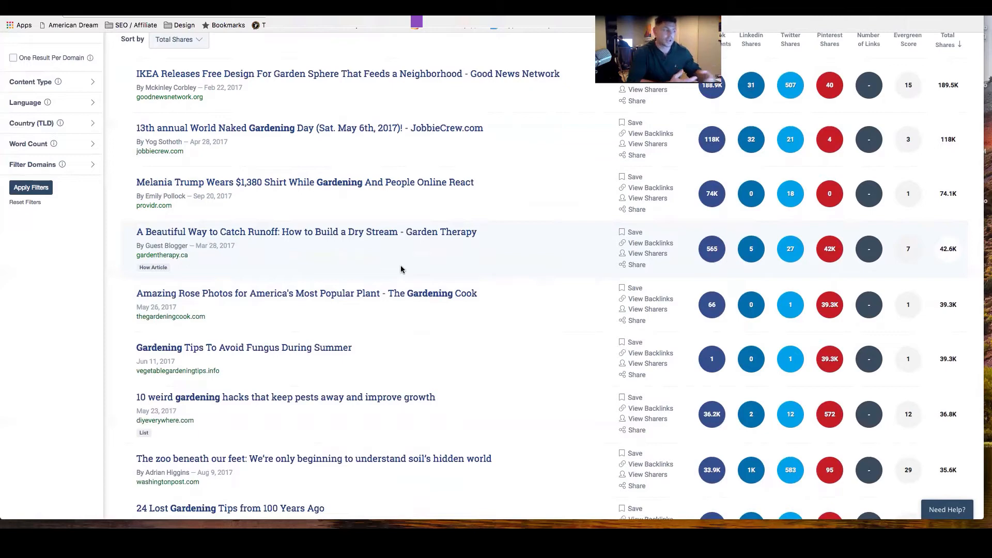
scroll(399, 266, up, 5)
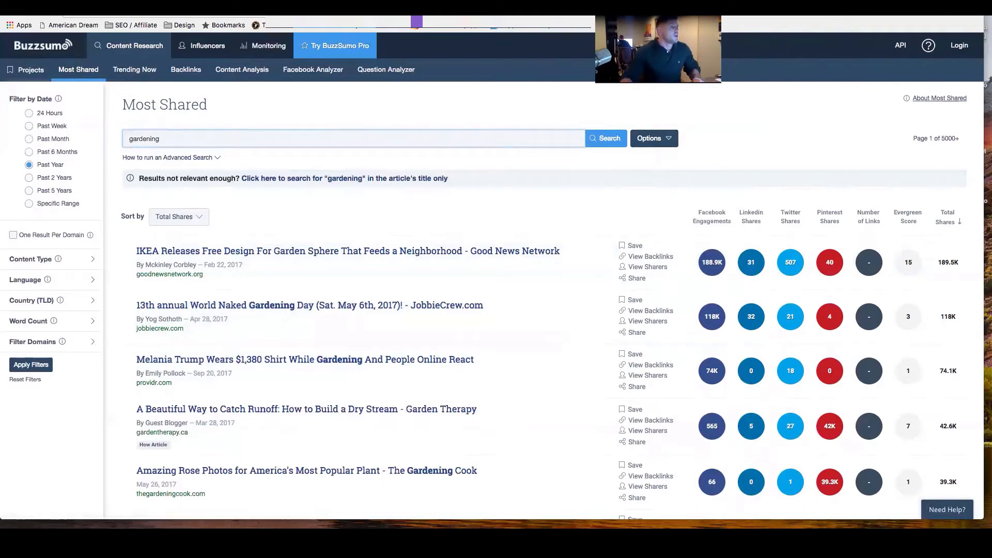
Switch to the Shopify admin to view the online store's list of pages and the store's general settings.
click(562, 98)
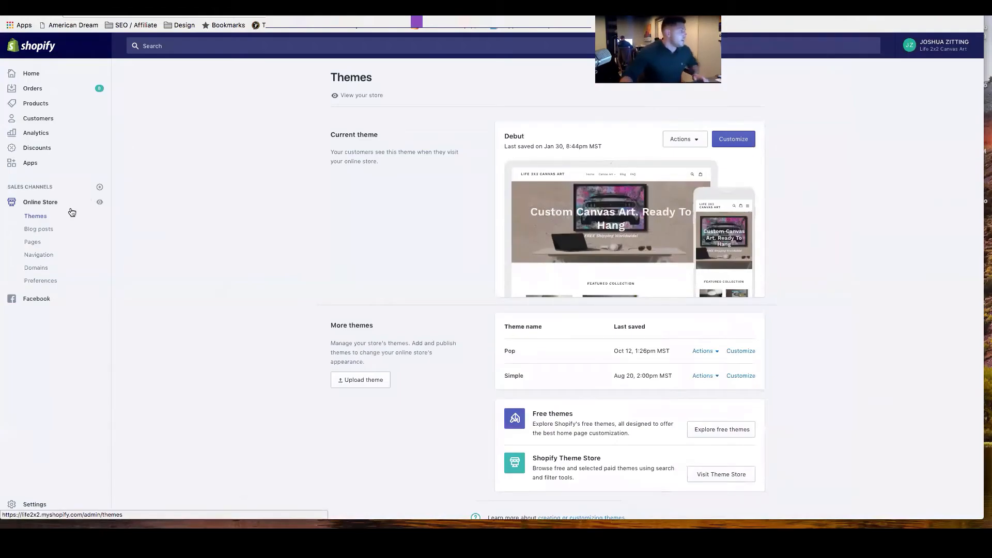
click(33, 243)
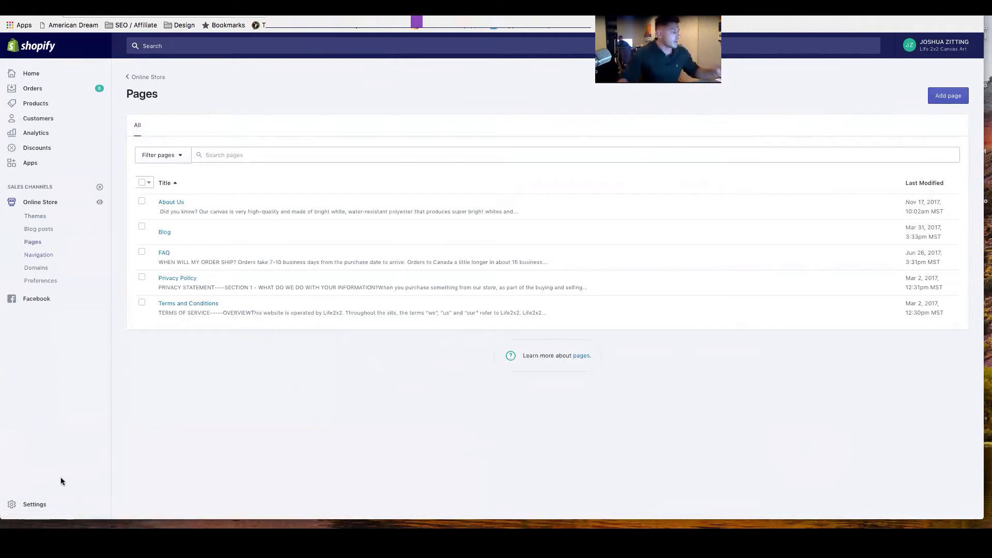
click(28, 504)
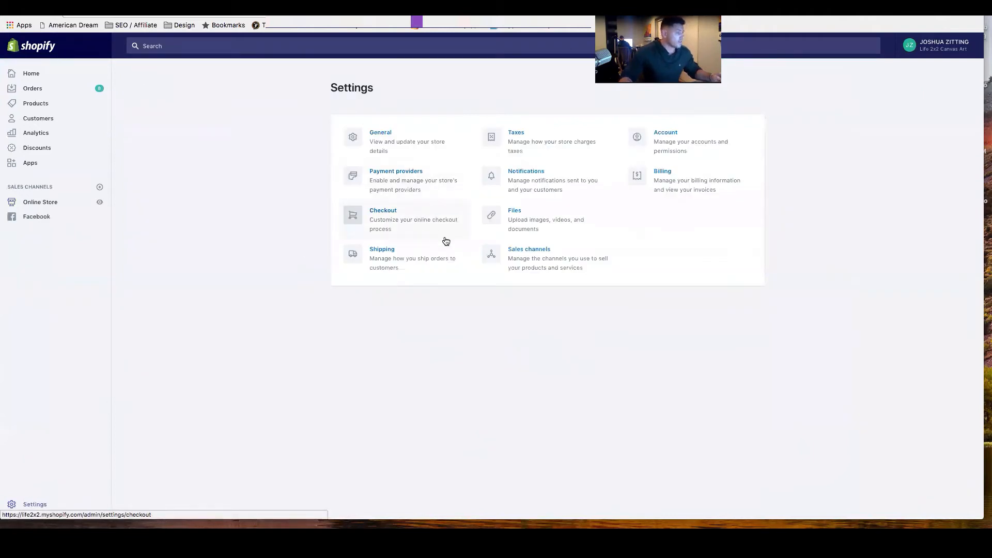
click(391, 143)
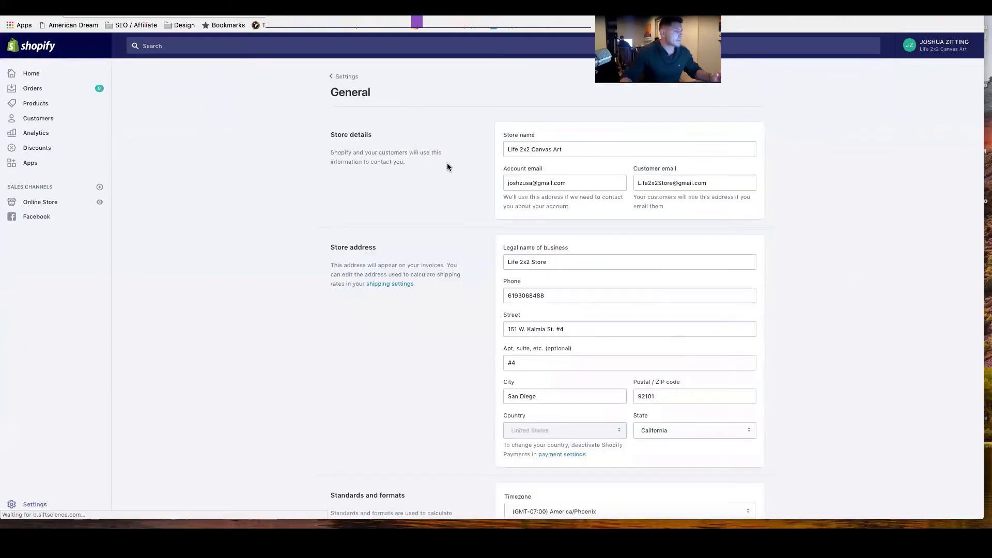
scroll(492, 198, down, 2)
scroll(492, 197, down, 3)
scroll(492, 197, up, 5)
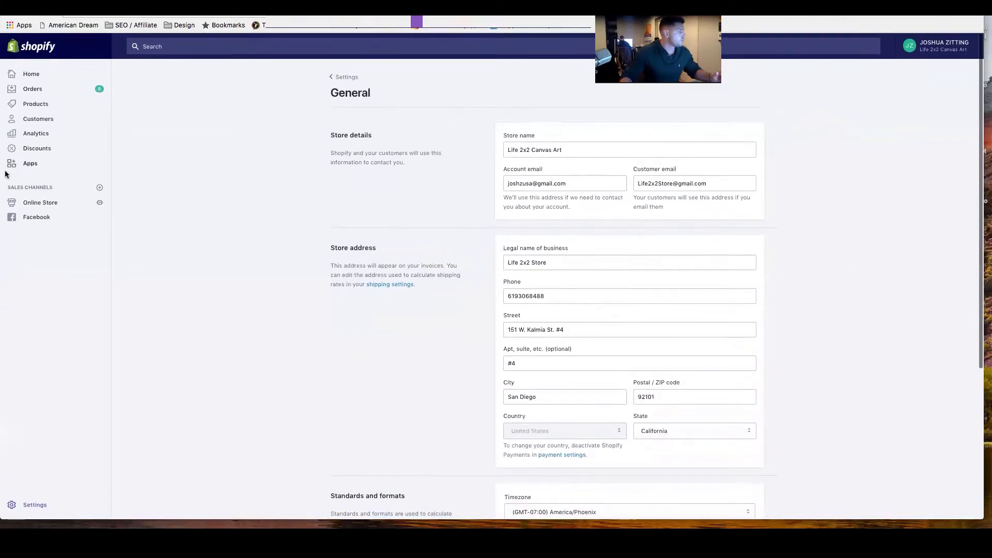
Review the online store's preferences, including the homepage title, Google Analytics, Facebook Pixel and password page sections.
click(44, 201)
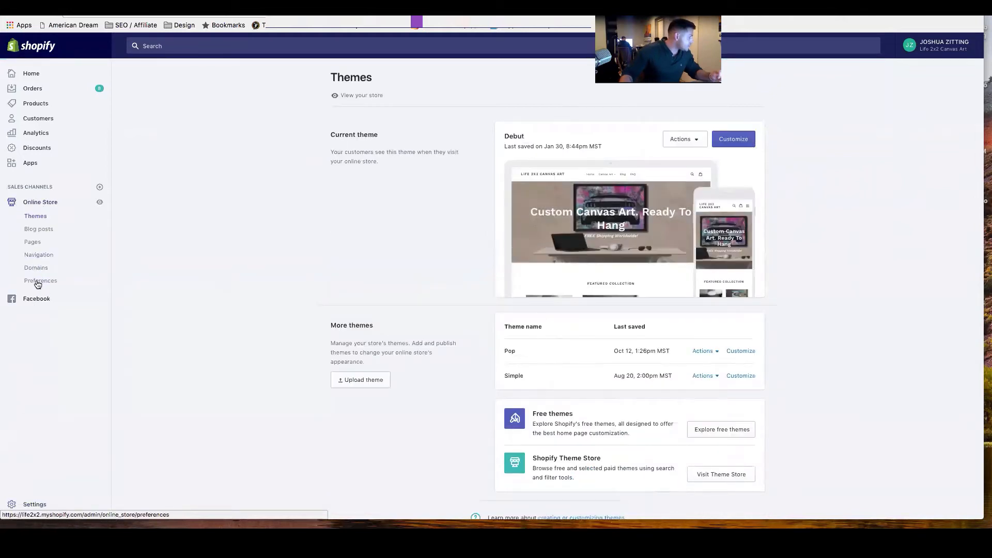
click(38, 283)
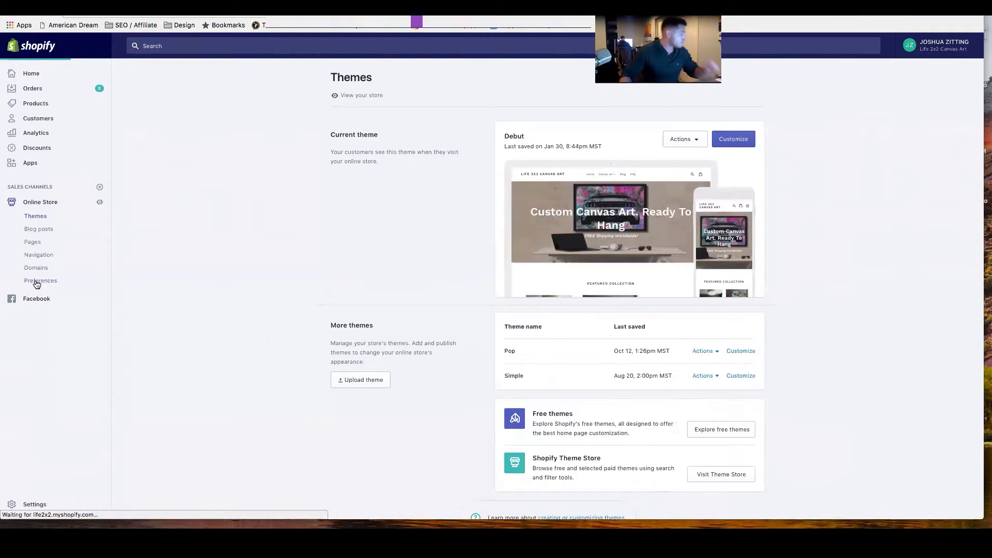
scroll(557, 398, down, 3)
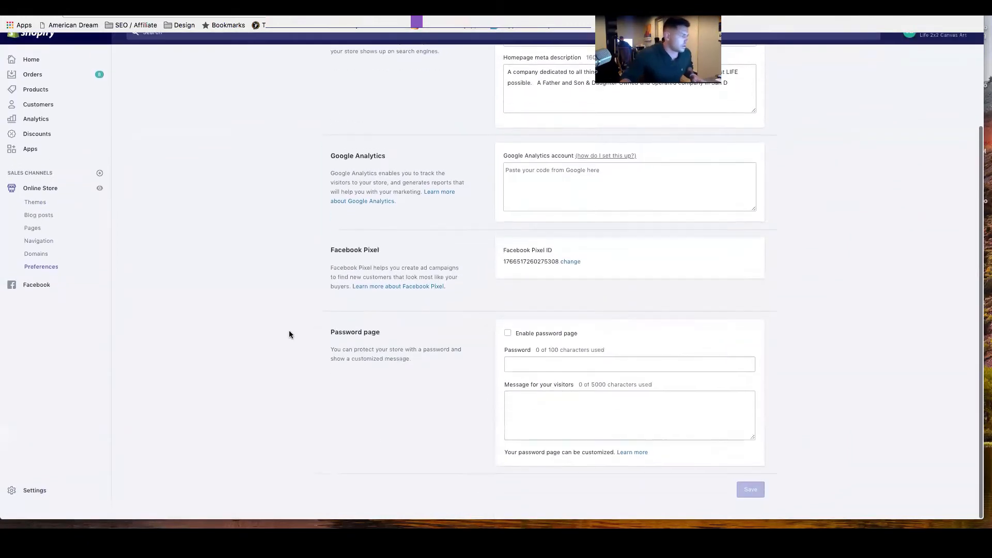
scroll(288, 332, up, 3)
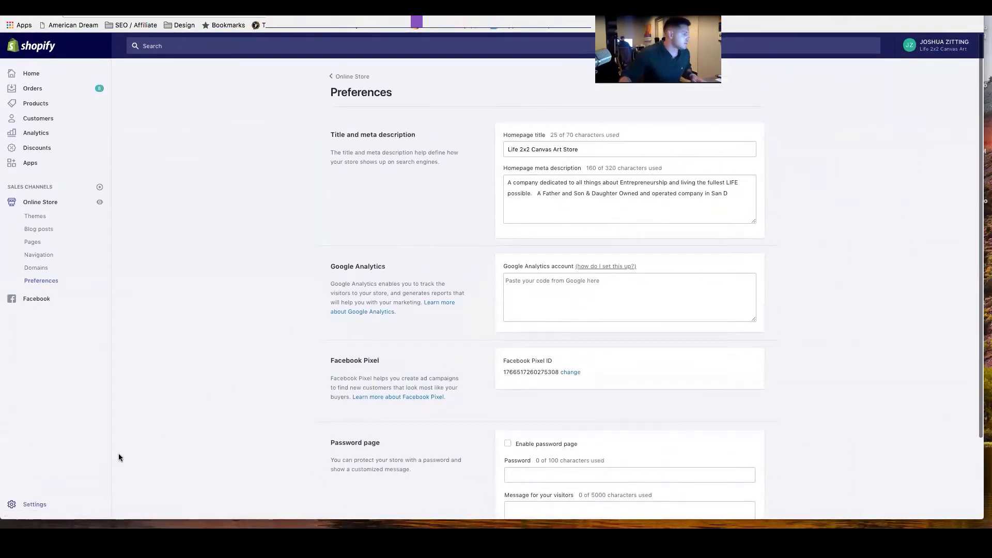
Open the store's account settings and review the plan overview, account owner and staff accounts.
click(37, 505)
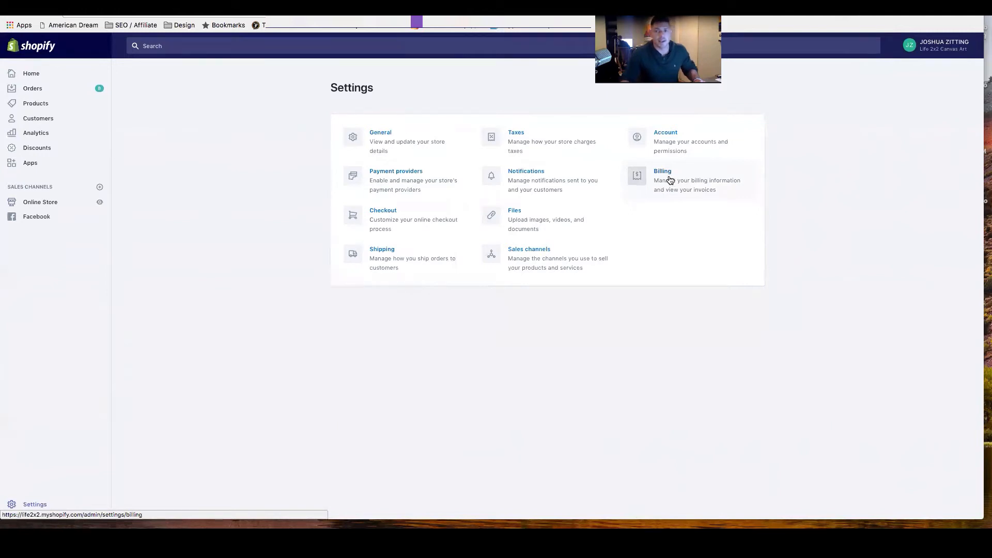
click(684, 146)
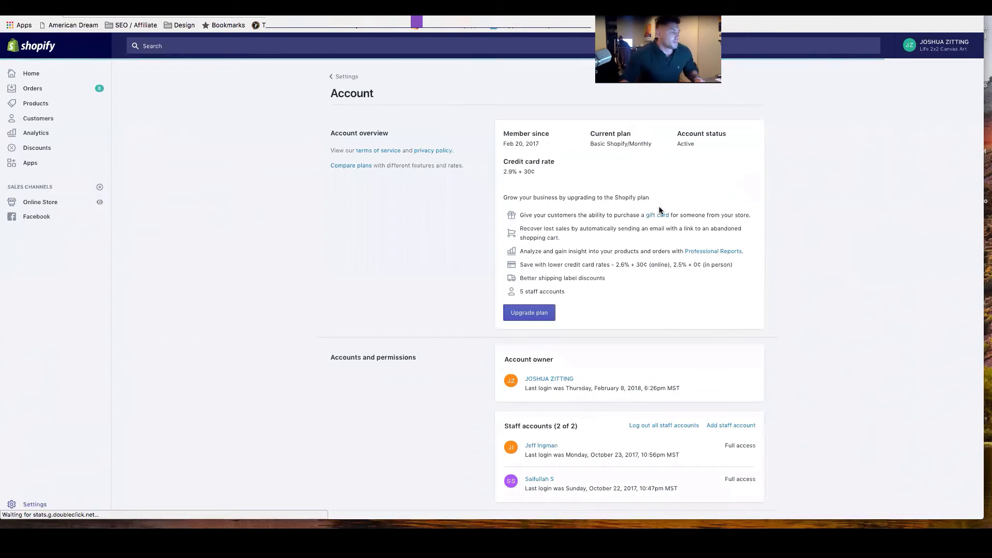
scroll(679, 335, down, 1)
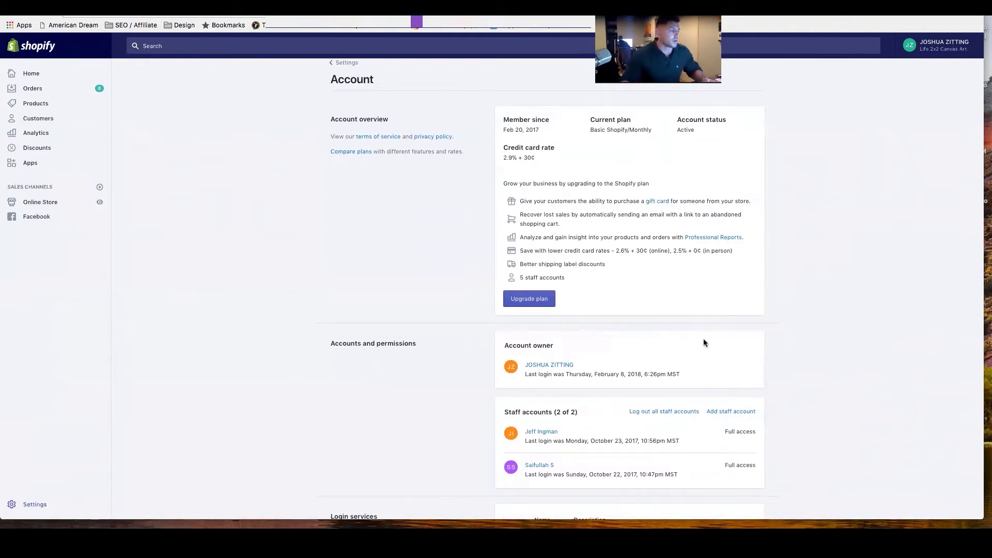
scroll(704, 342, down, 5)
scroll(704, 343, up, 6)
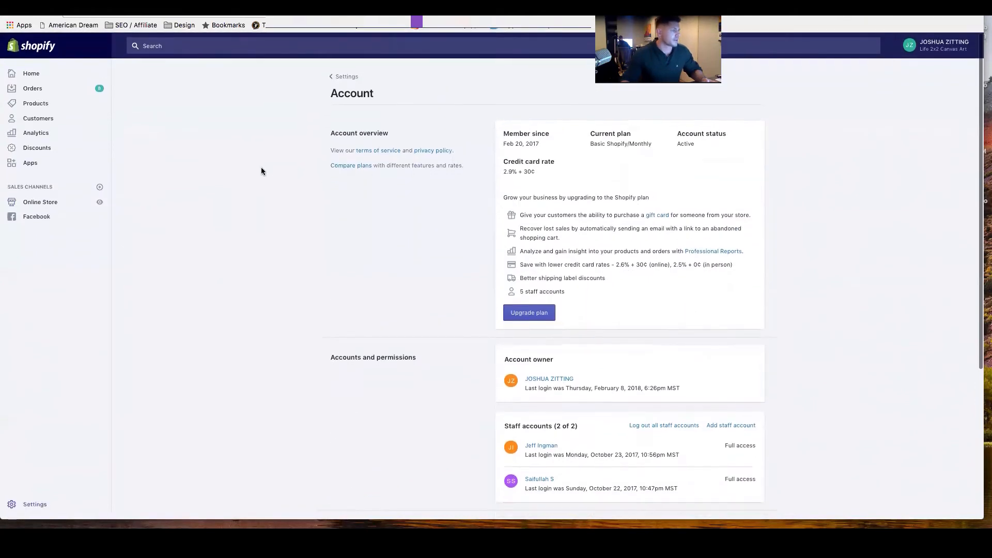
Look through the customer and order notification settings, and return to the settings overview.
click(33, 504)
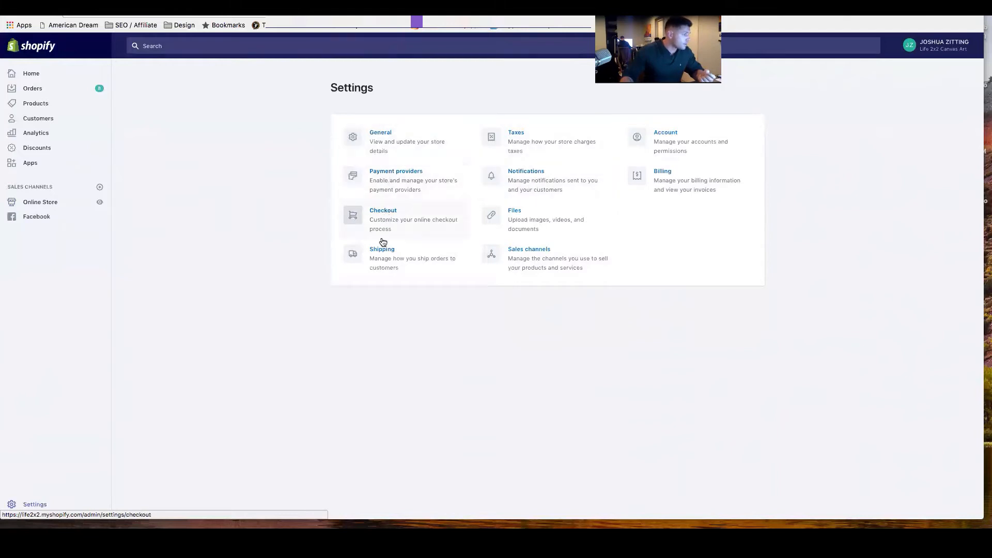
click(566, 187)
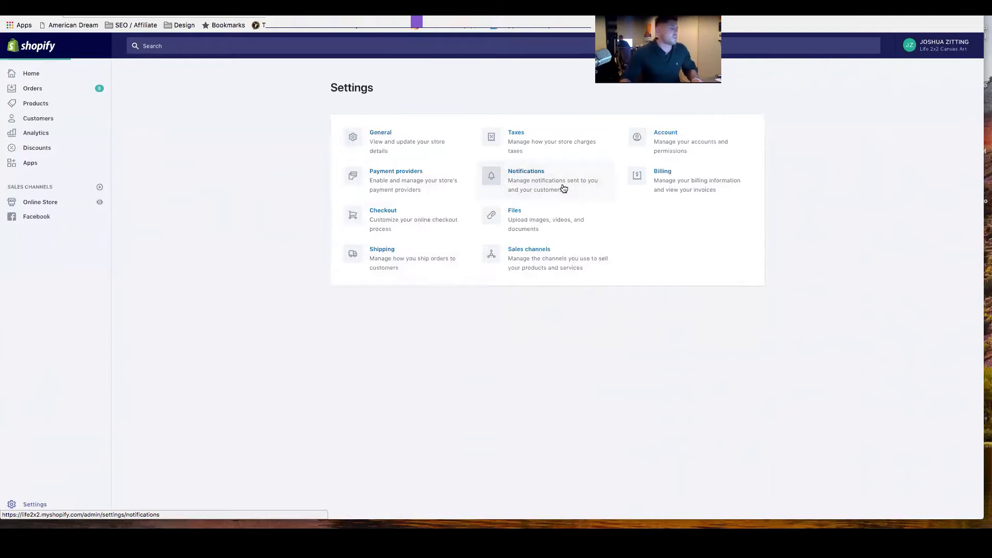
scroll(634, 303, down, 15)
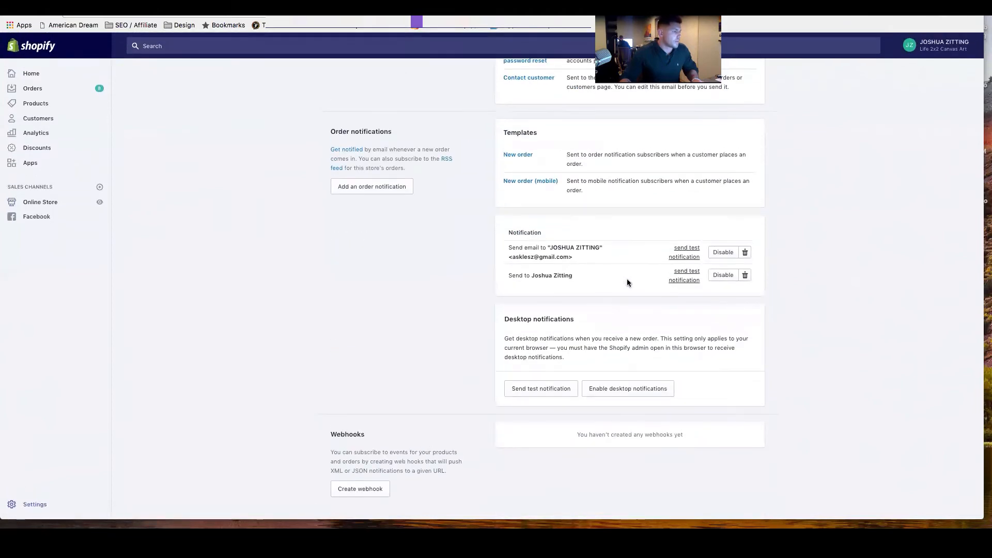
scroll(627, 278, up, 15)
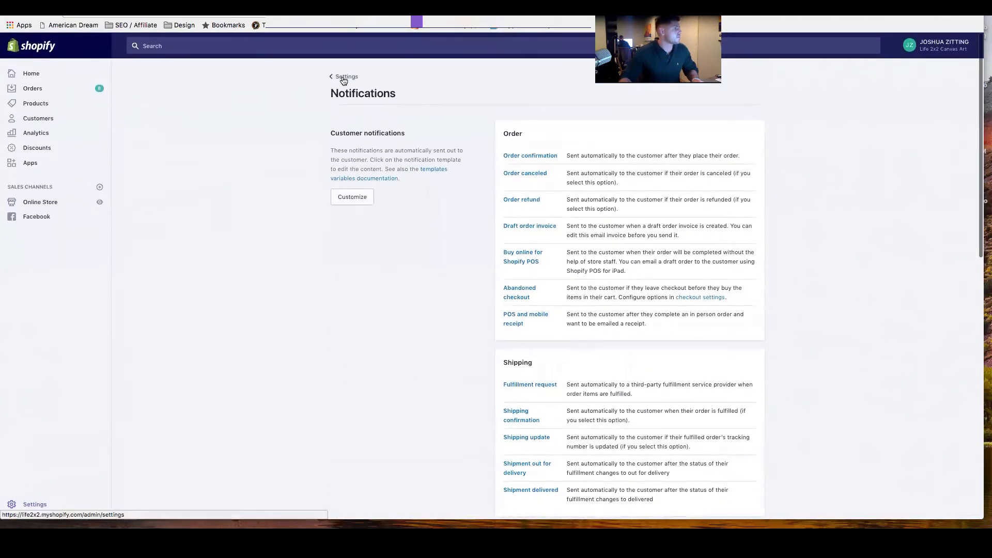
click(342, 78)
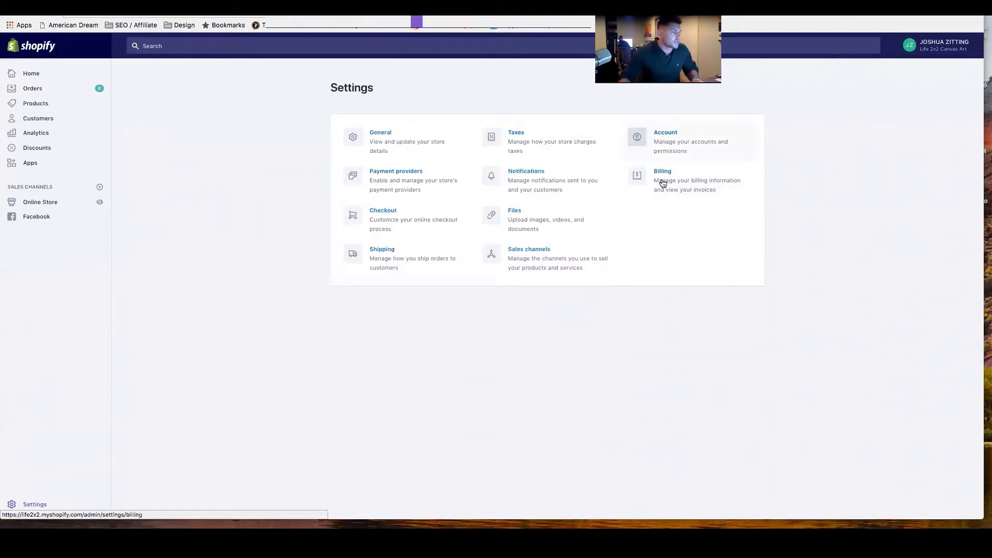
Revisit the account settings briefly and go back to the settings overview.
click(665, 139)
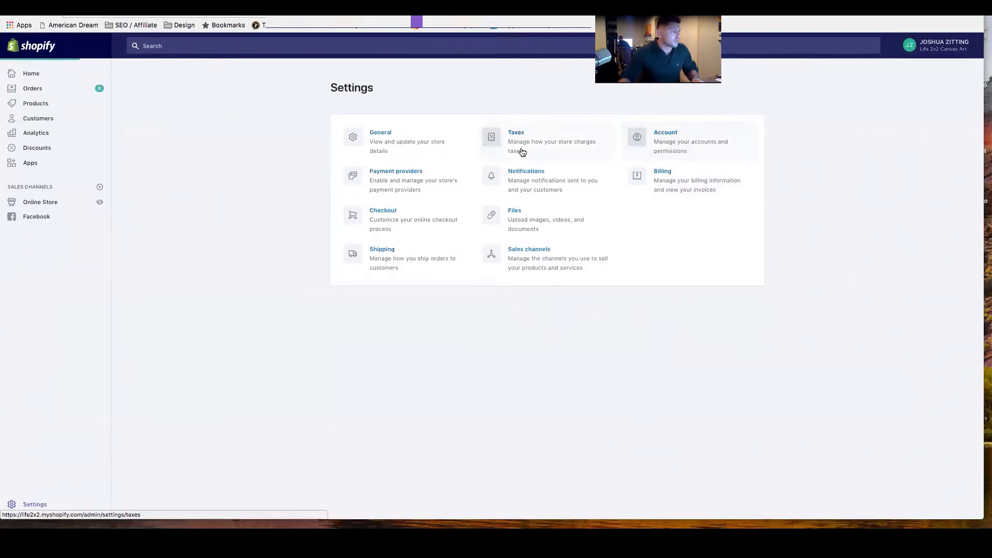
scroll(538, 195, down, 5)
scroll(439, 137, up, 5)
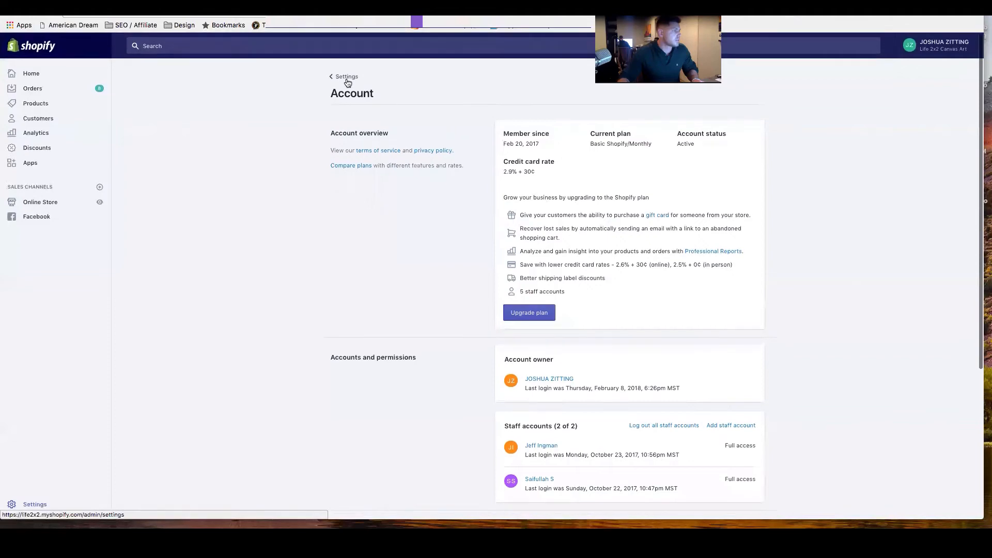
click(346, 81)
Review the store's billing information and invoices, and return to the settings overview.
click(661, 181)
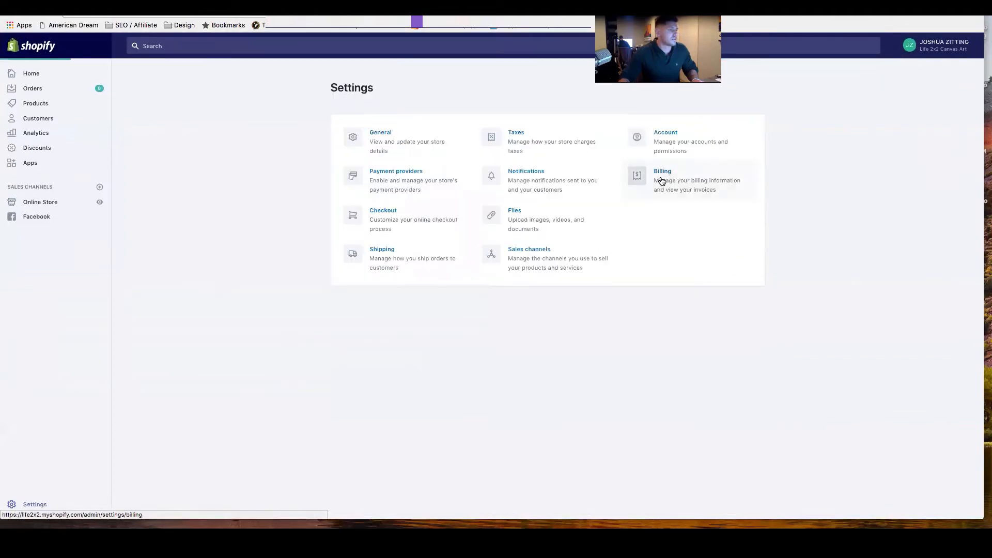
scroll(655, 203, down, 3)
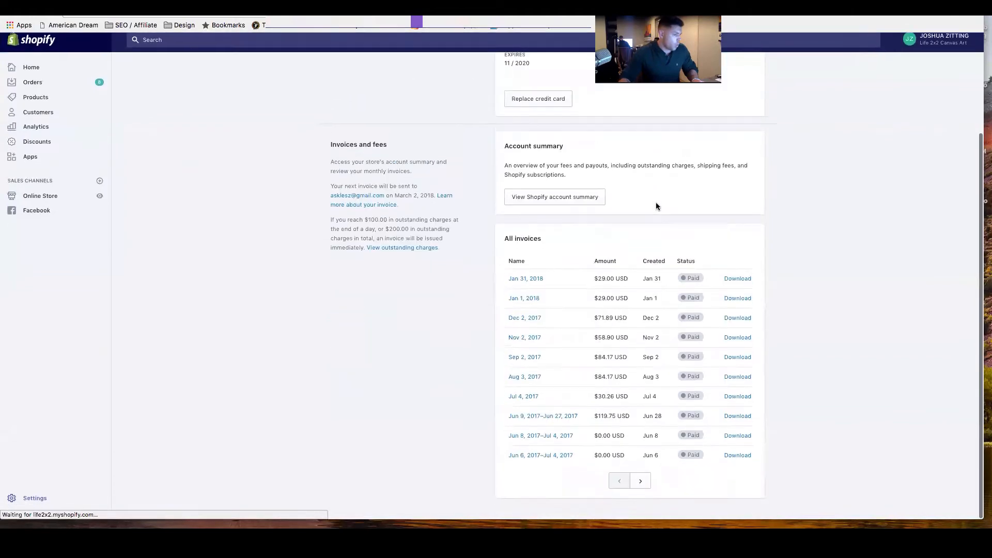
scroll(656, 203, up, 3)
click(355, 83)
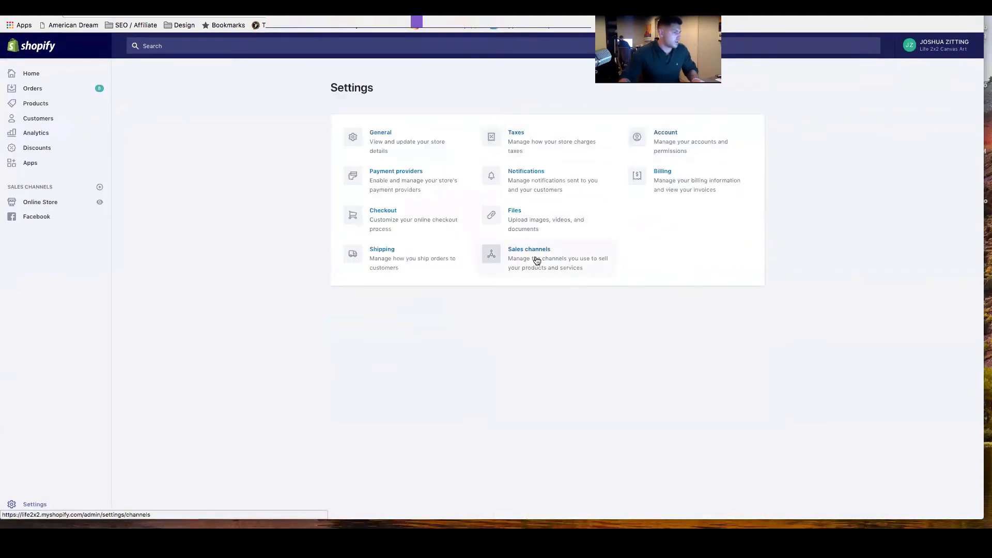
Look over the order, shipping and customer notification templates again, ending back on the settings overview.
click(517, 173)
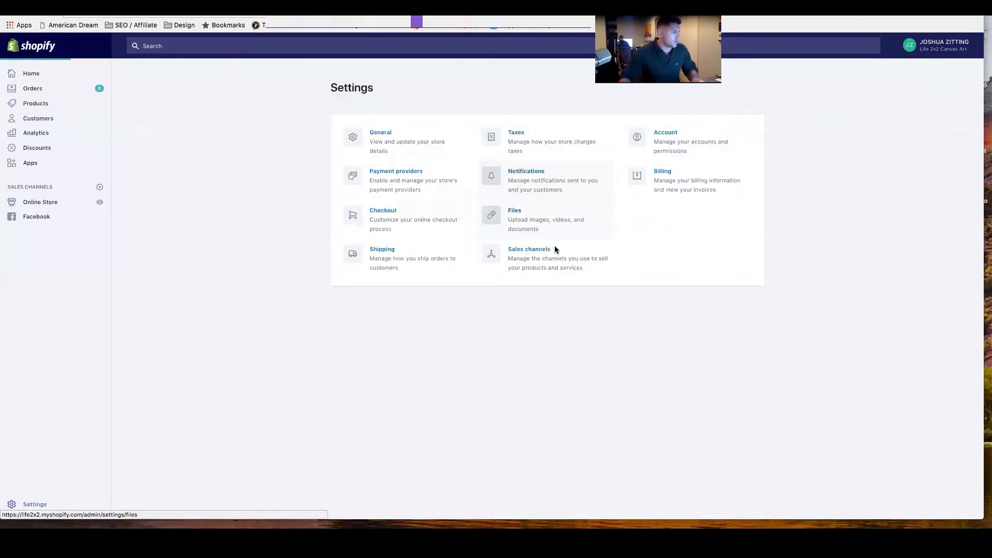
scroll(554, 247, down, 10)
scroll(554, 247, up, 8)
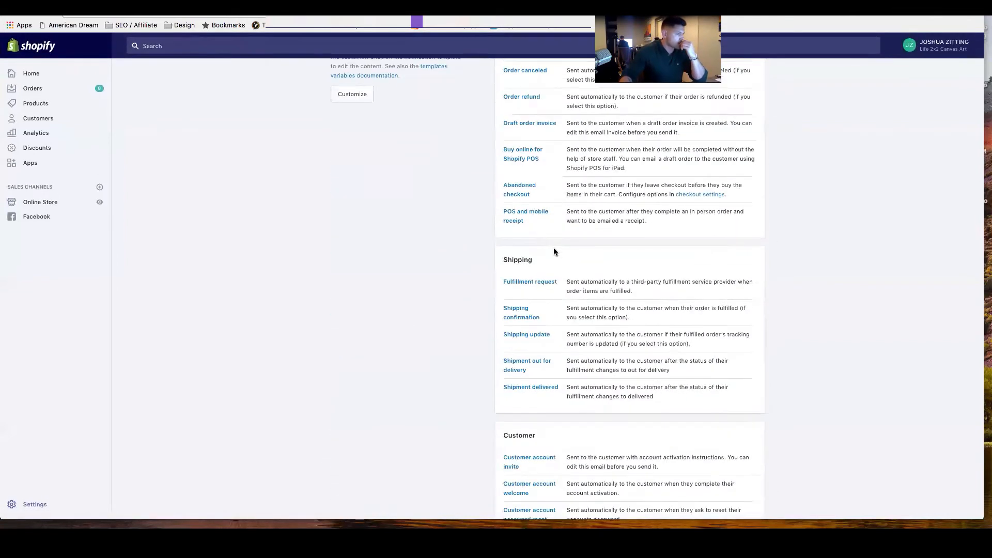
scroll(553, 247, up, 3)
click(339, 77)
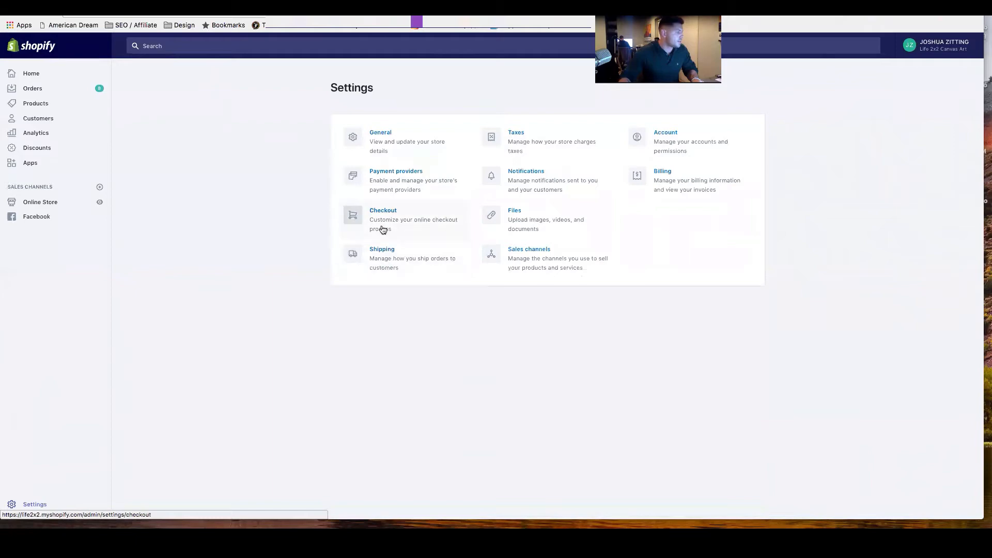
Open the general settings again and review the store details, store address, and standards and formats.
click(389, 145)
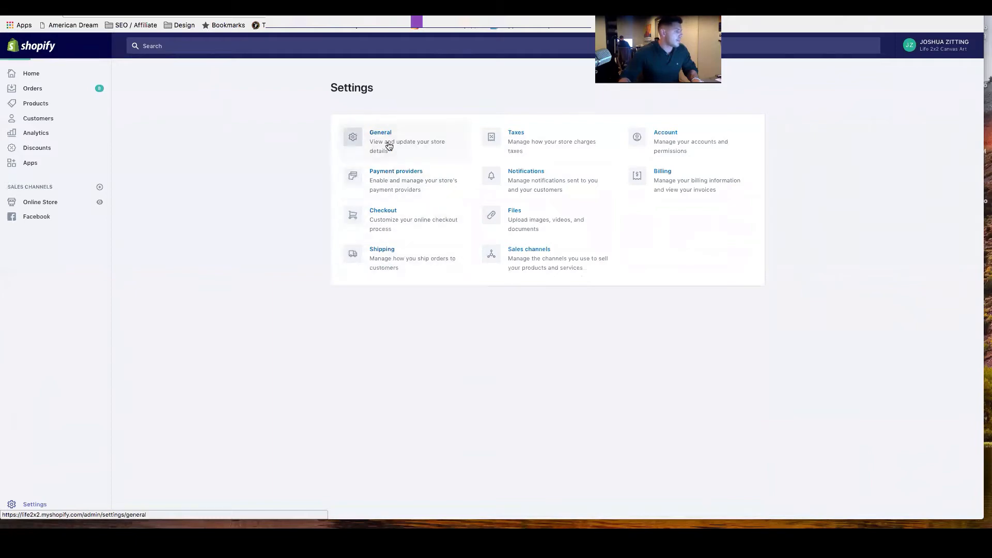
scroll(522, 253, down, 3)
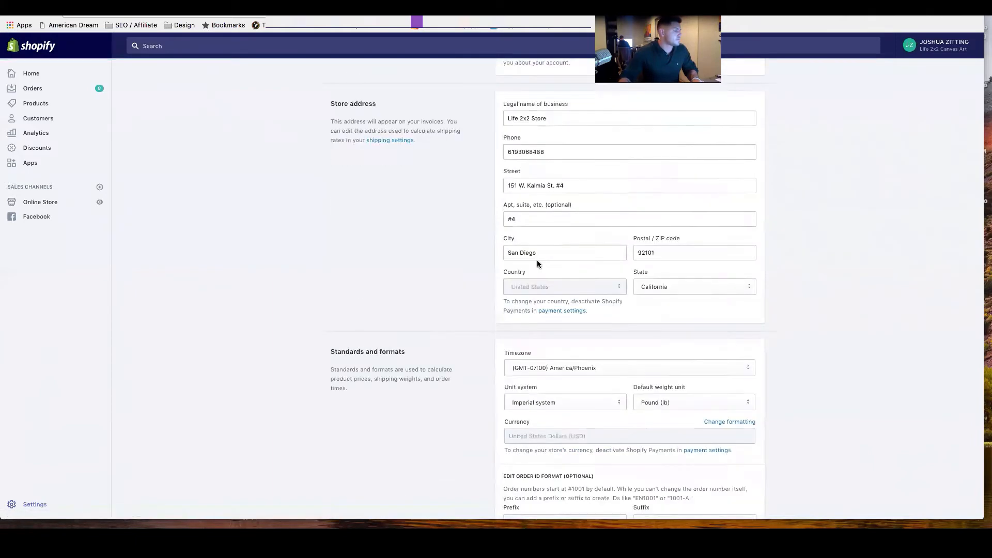
scroll(537, 263, down, 2)
scroll(233, 221, up, 5)
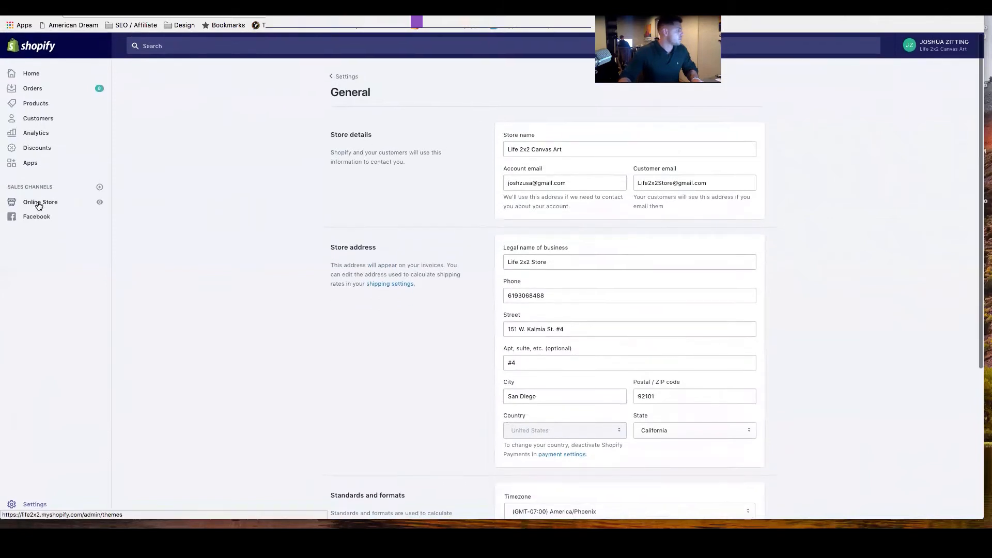
Open the online store preferences and review the title and meta description, Google Analytics, Facebook Pixel and password page sections.
click(40, 205)
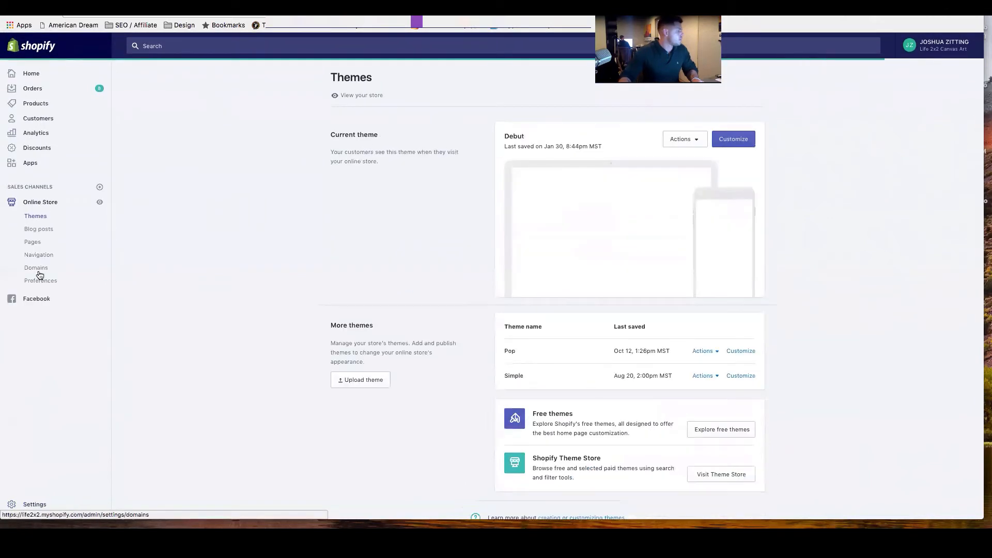
click(32, 281)
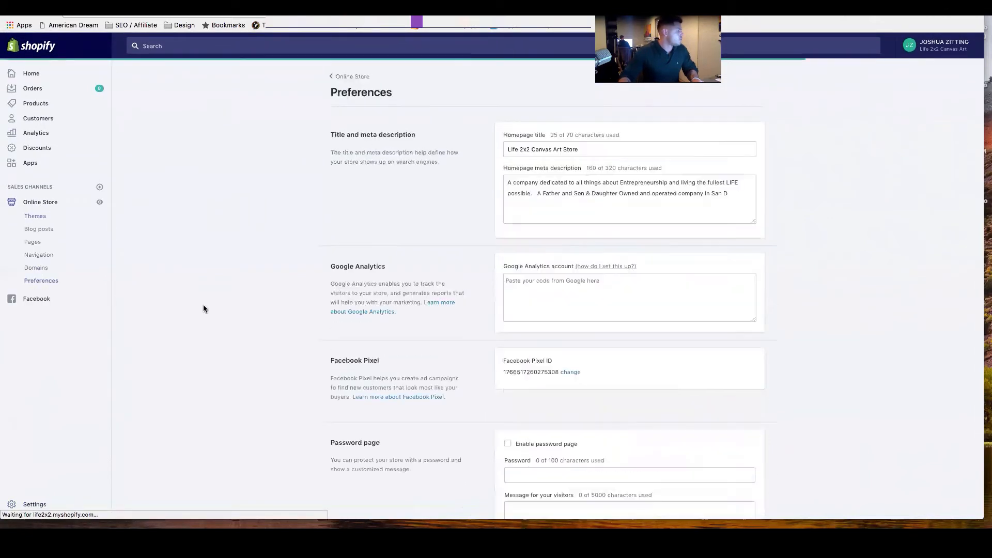
scroll(455, 366, down, 3)
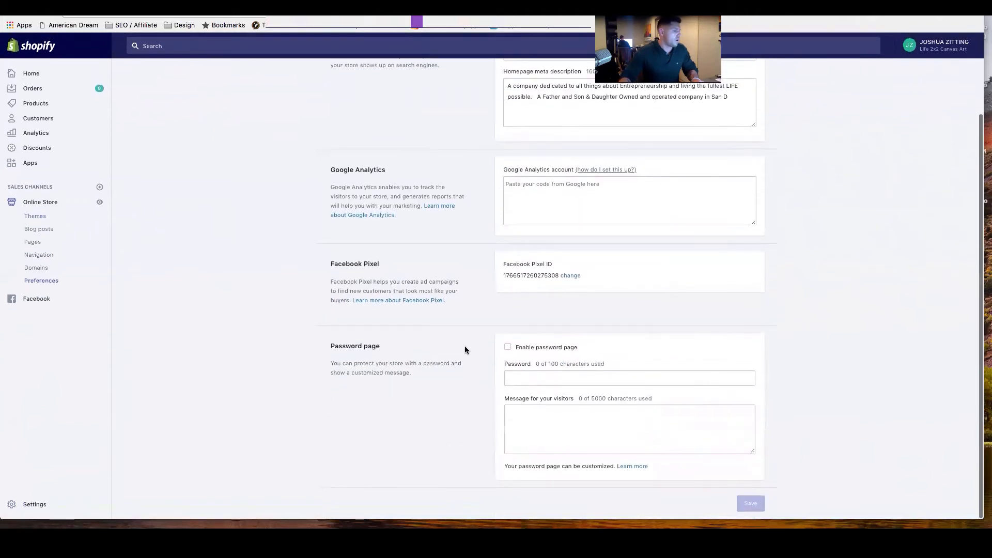
scroll(464, 346, up, 2)
scroll(464, 346, up, 2)
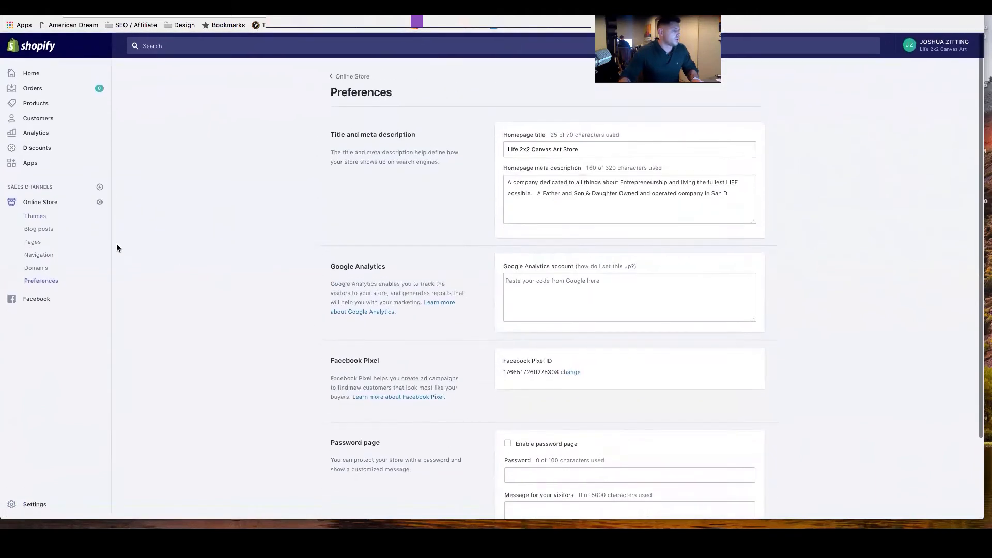
Revisit the discounts list, the product list and the online store's themes.
click(38, 151)
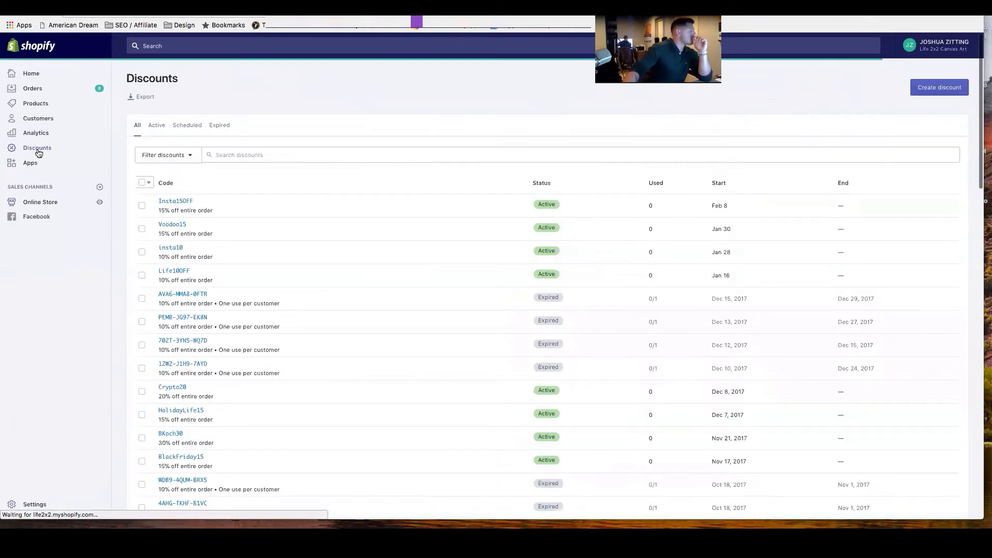
click(29, 104)
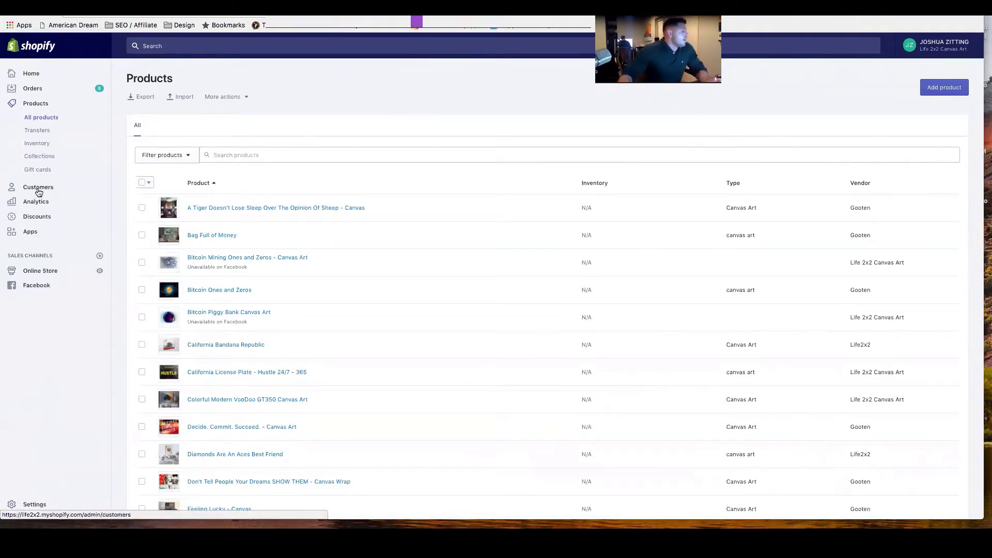
scroll(36, 217, down, 1)
click(42, 274)
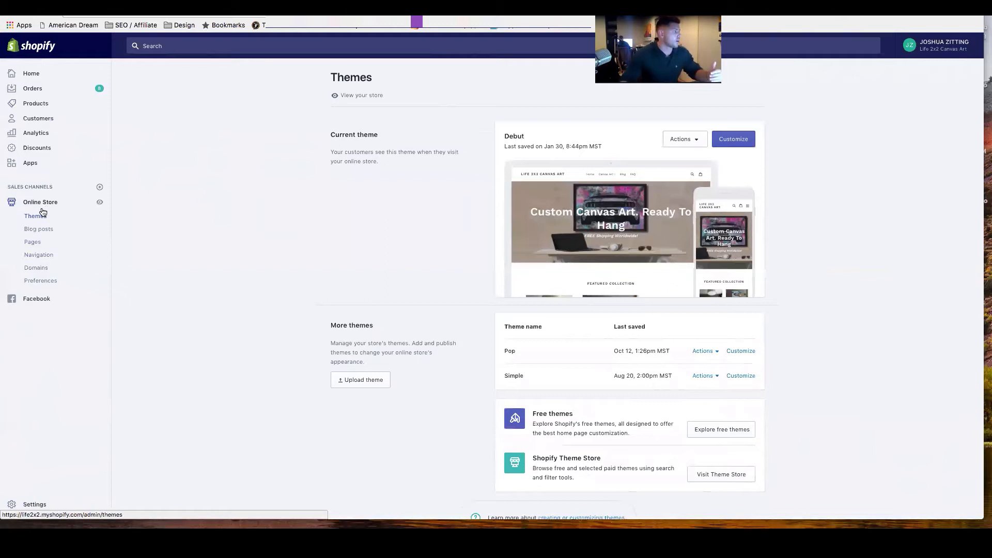
Read through the Terms and Conditions page among the online store's pages, and return to the pages list.
click(32, 242)
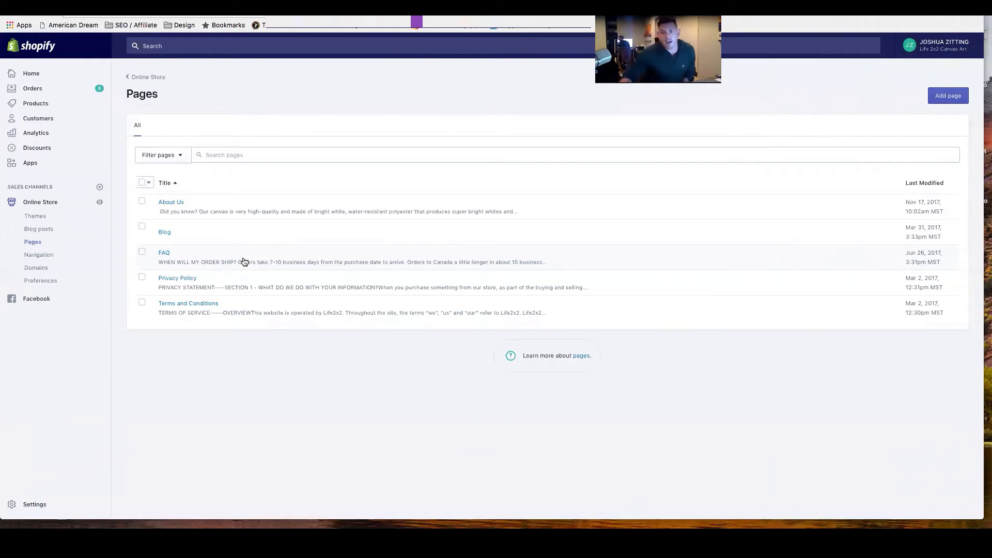
click(175, 307)
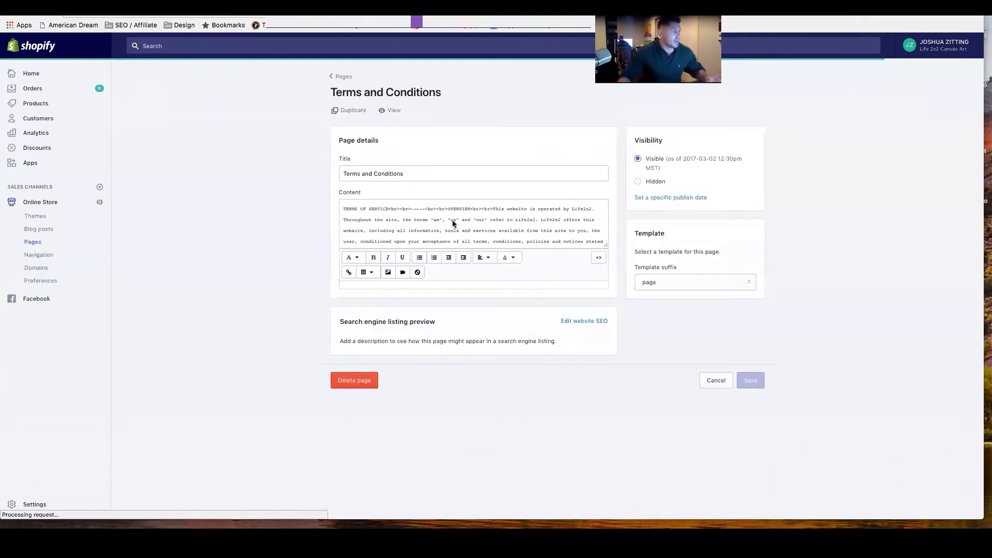
scroll(470, 289, down, 10)
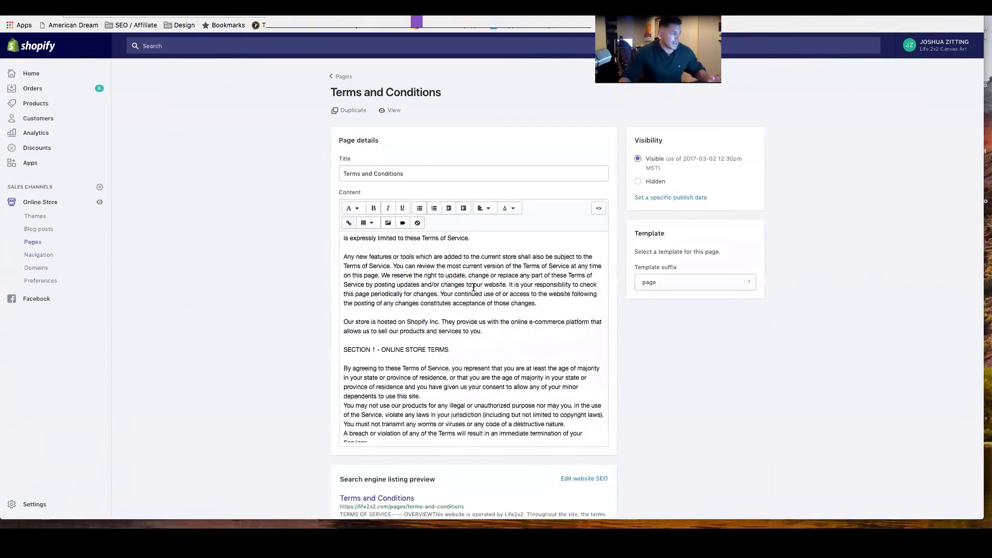
scroll(477, 321, down, 10)
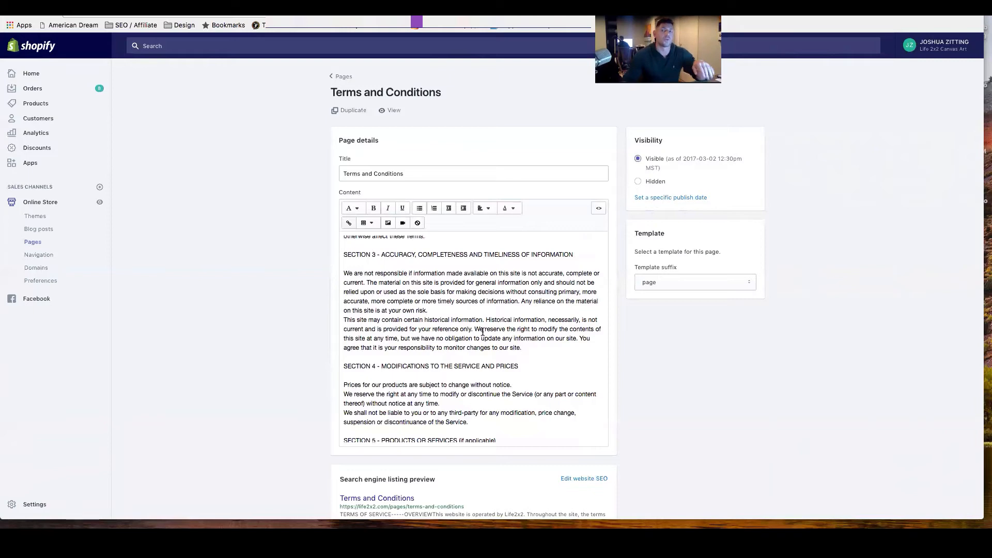
scroll(496, 333, down, 10)
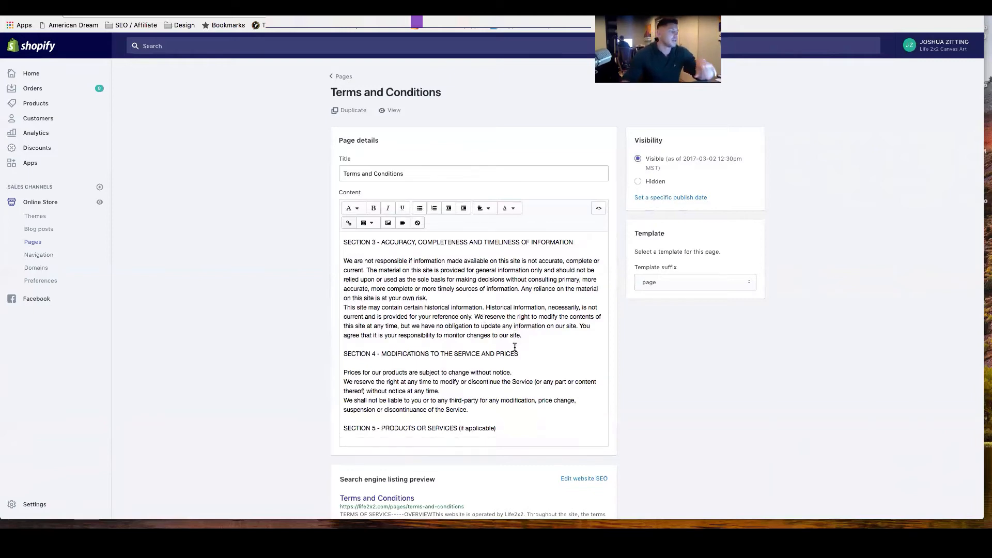
scroll(514, 333, down, 5)
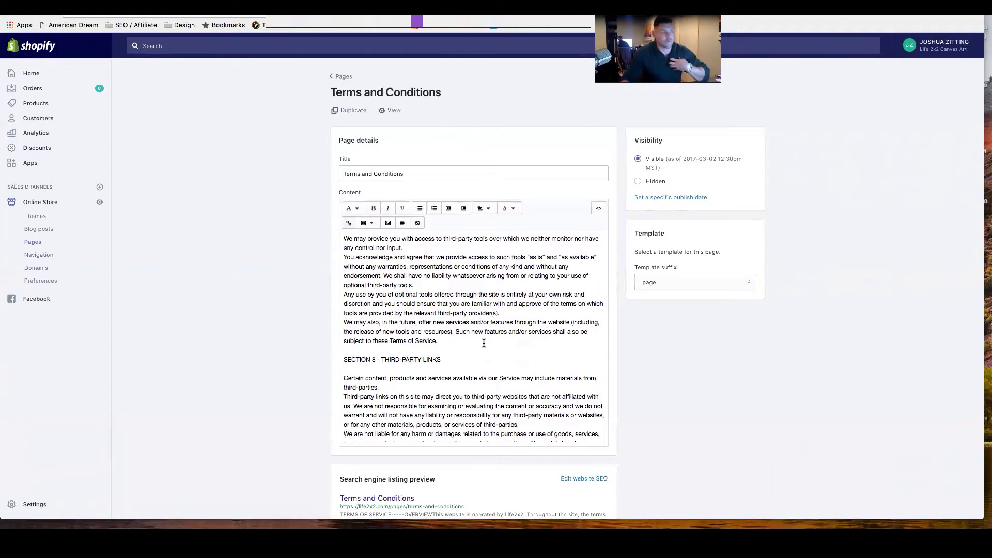
scroll(483, 344, up, 15)
scroll(483, 343, up, 8)
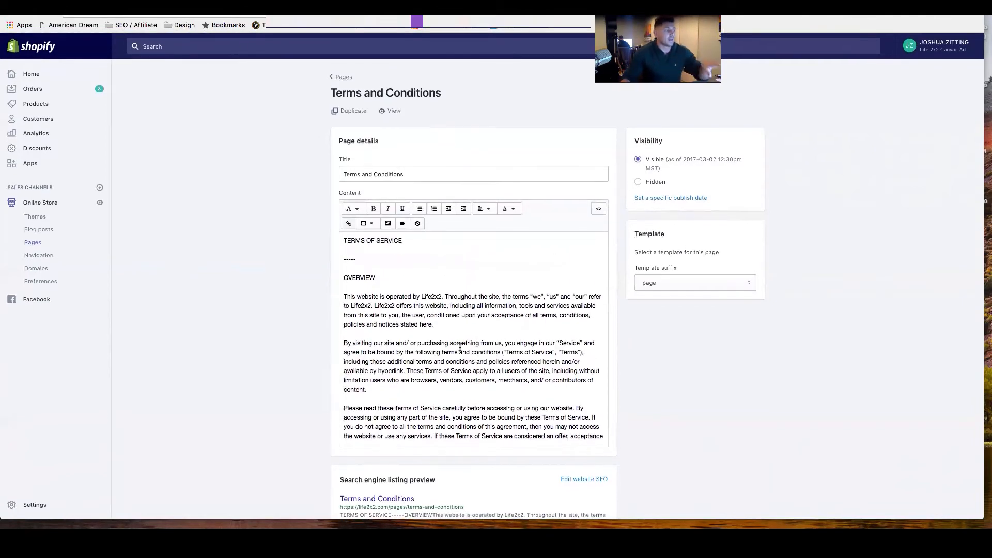
click(340, 76)
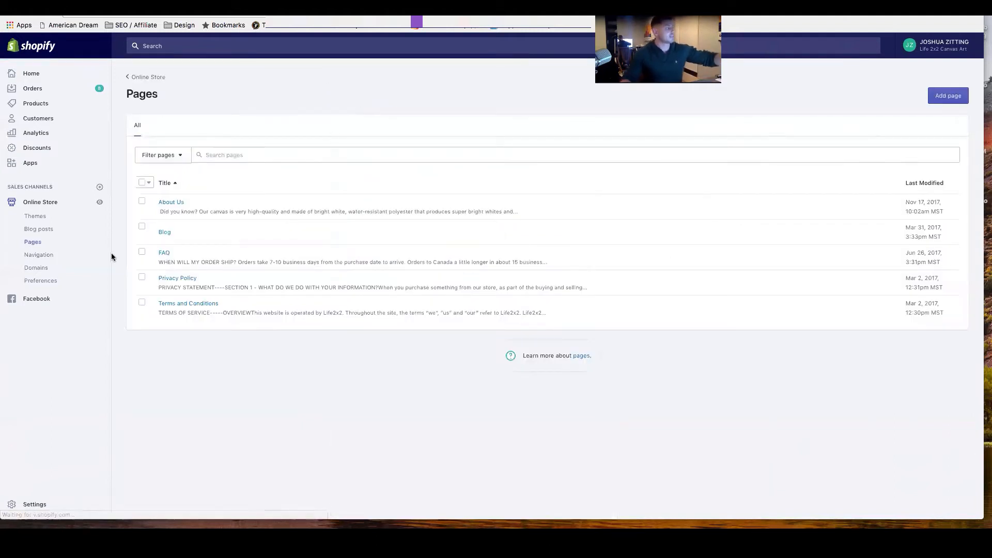
Start a new store page titled Return Policy, and leave it without saving.
click(947, 97)
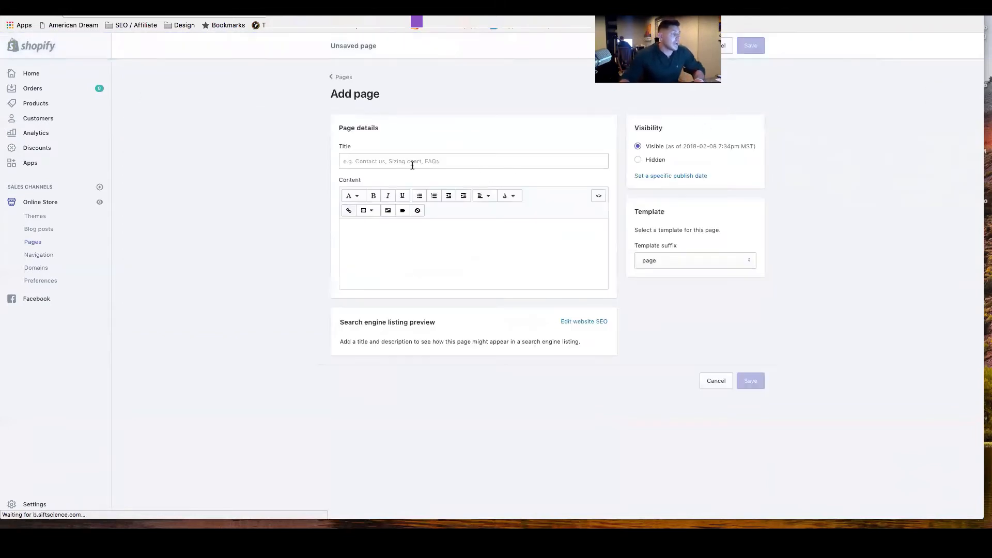
click(412, 160)
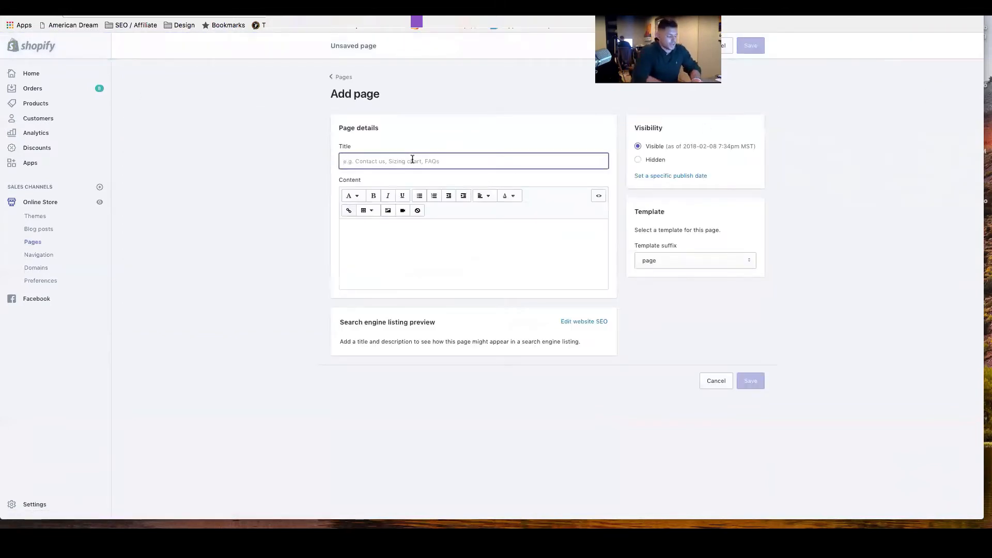
text(Return Policy)
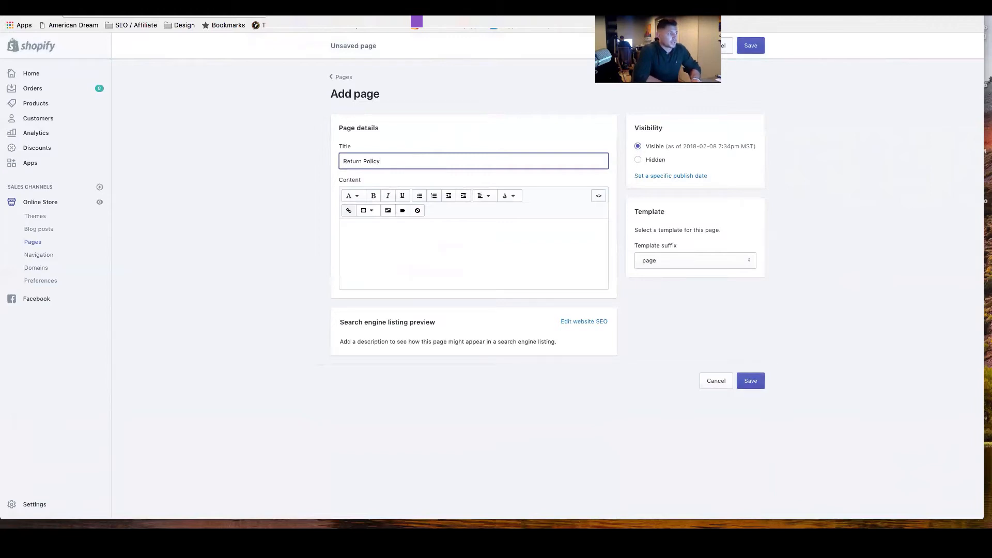
click(393, 235)
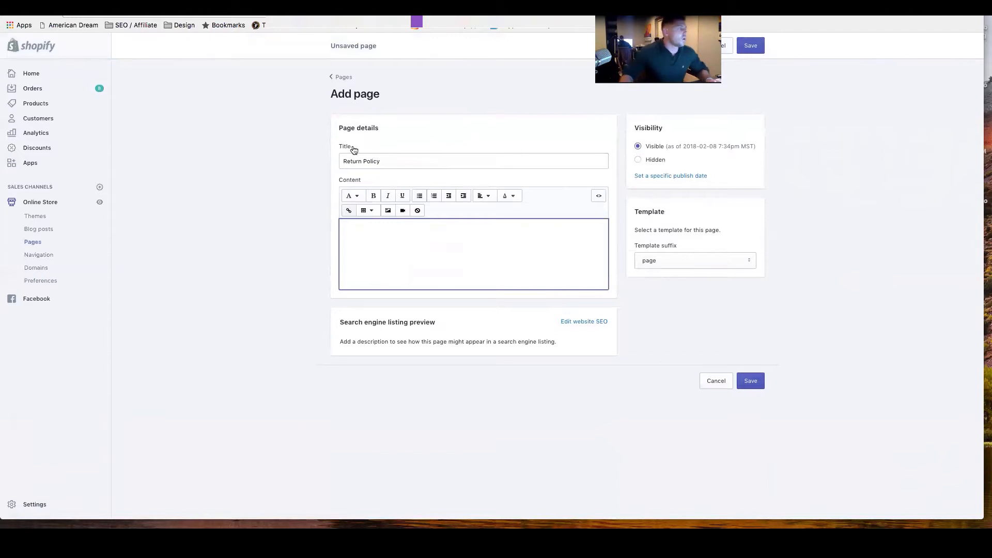
click(343, 78)
click(589, 150)
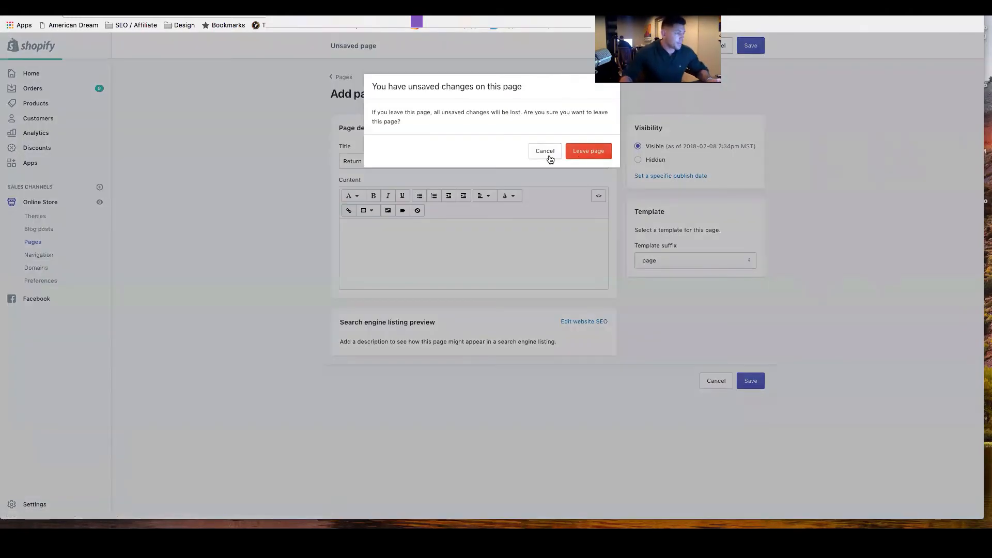
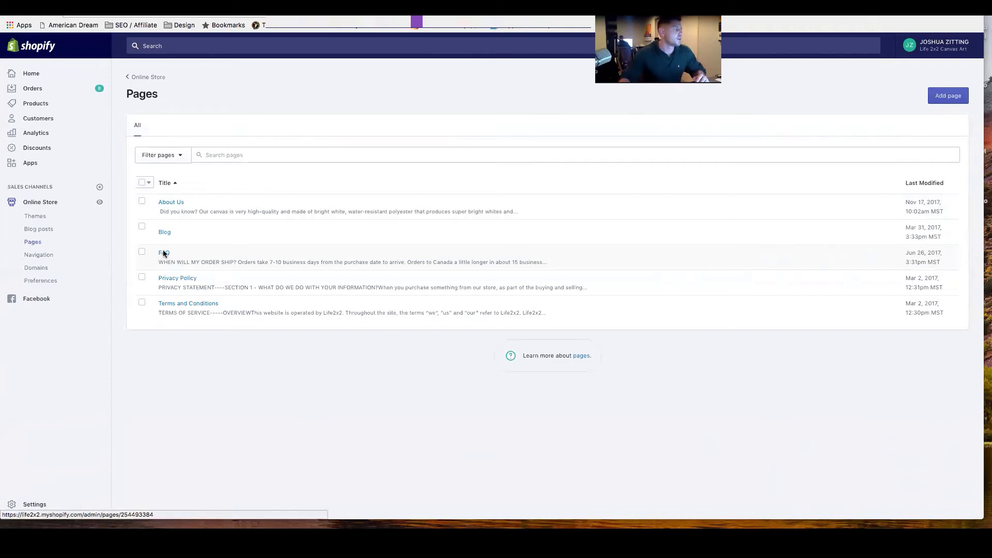
Read through the FAQ page's content on shipping, returns, carriers, wholesale pricing and payment methods, and return to the pages list.
click(163, 252)
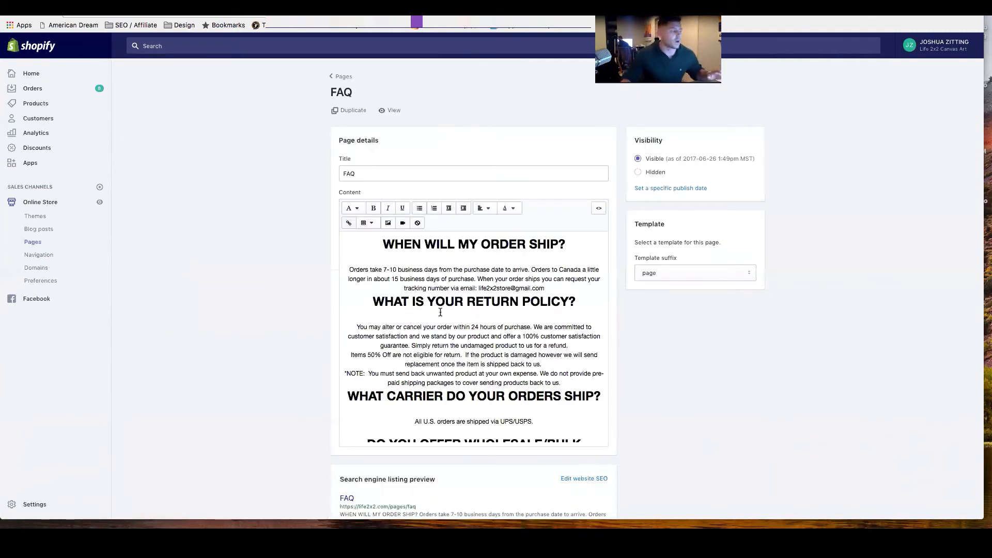
scroll(437, 310, down, 3)
scroll(421, 308, up, 2)
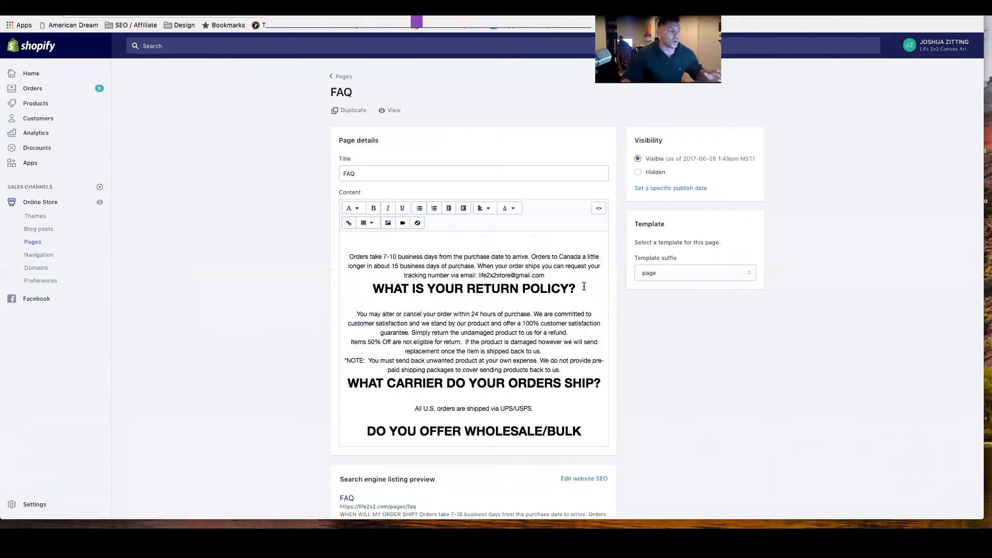
scroll(524, 305, down, 5)
scroll(528, 309, down, 1)
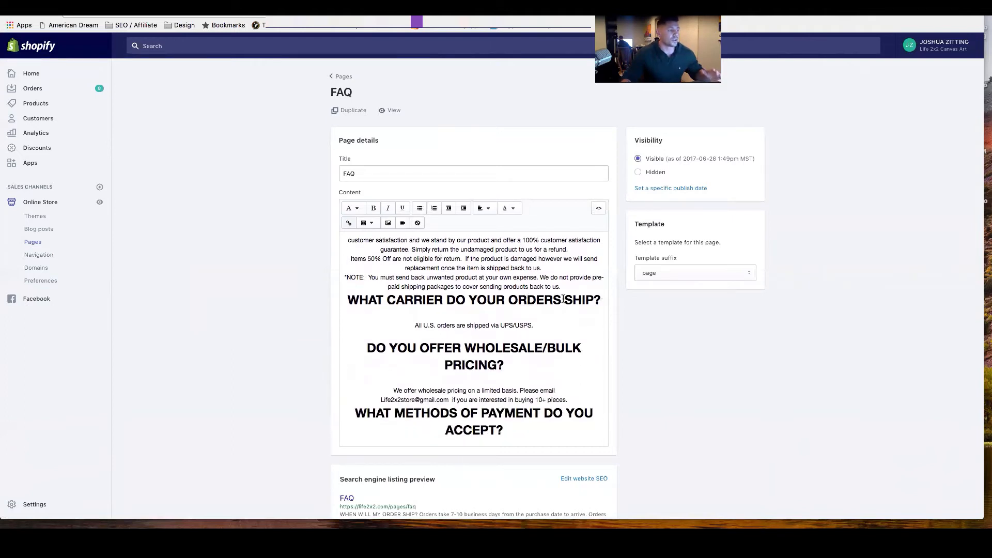
scroll(536, 310, down, 3)
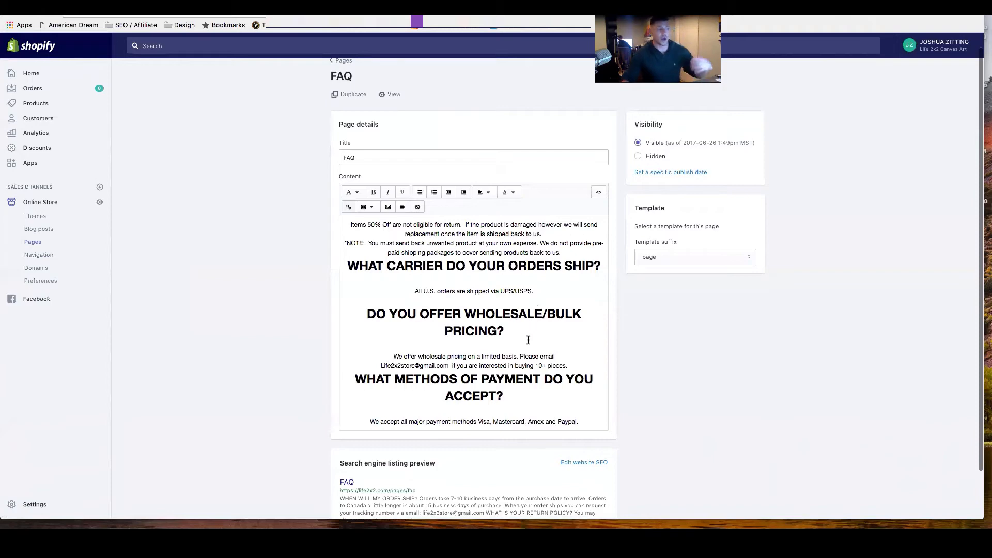
scroll(554, 334, down, 3)
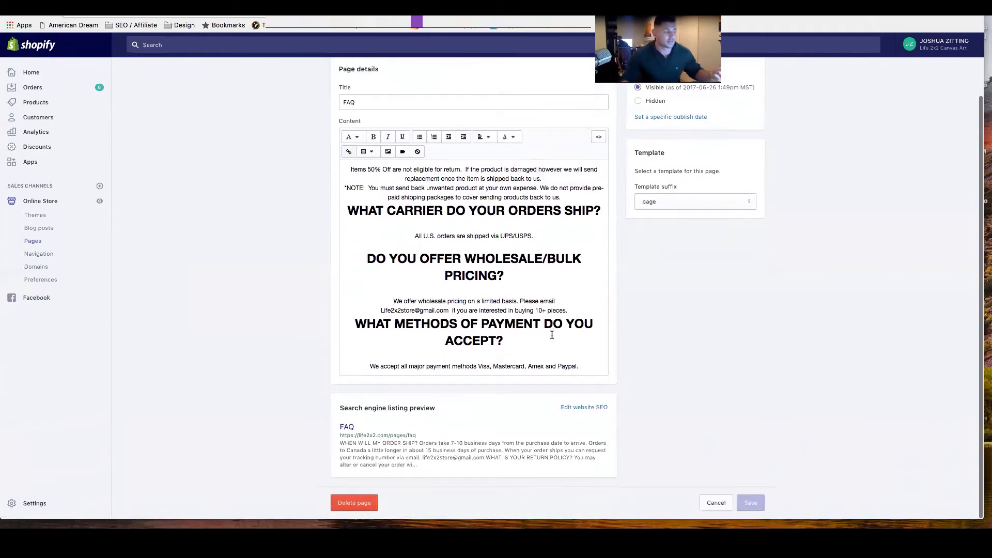
scroll(333, 320, up, 5)
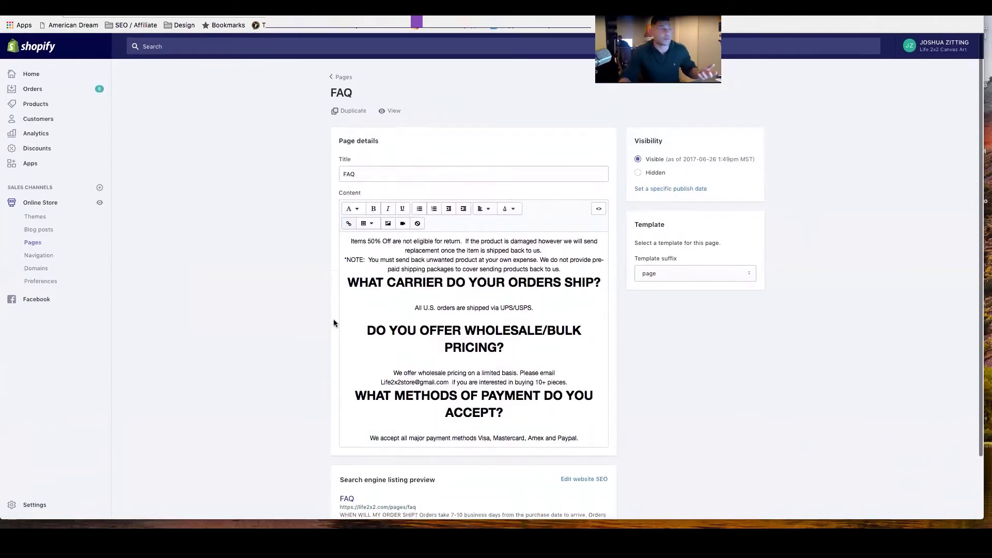
click(336, 77)
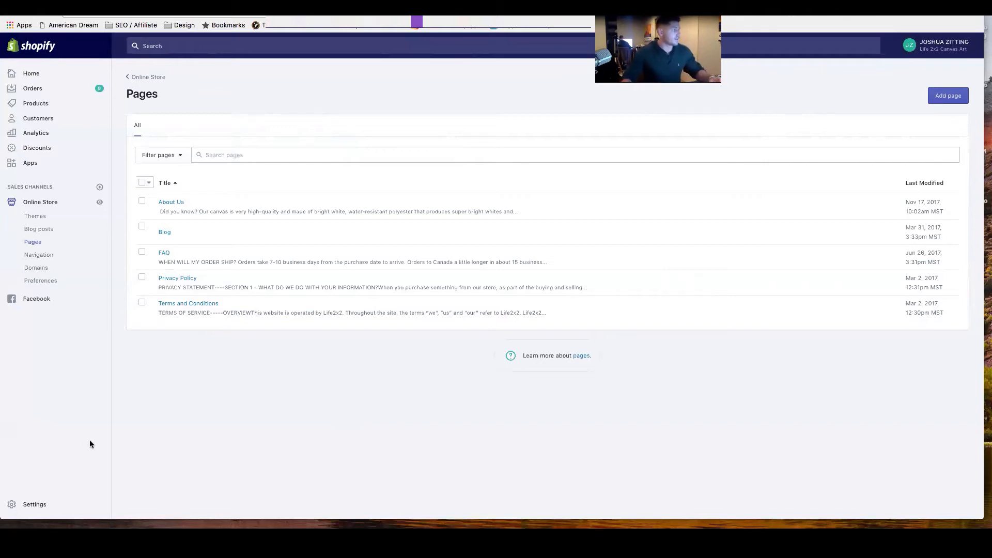
Open the store's checkout settings and skim down to the refund, privacy and TOS statements.
click(29, 504)
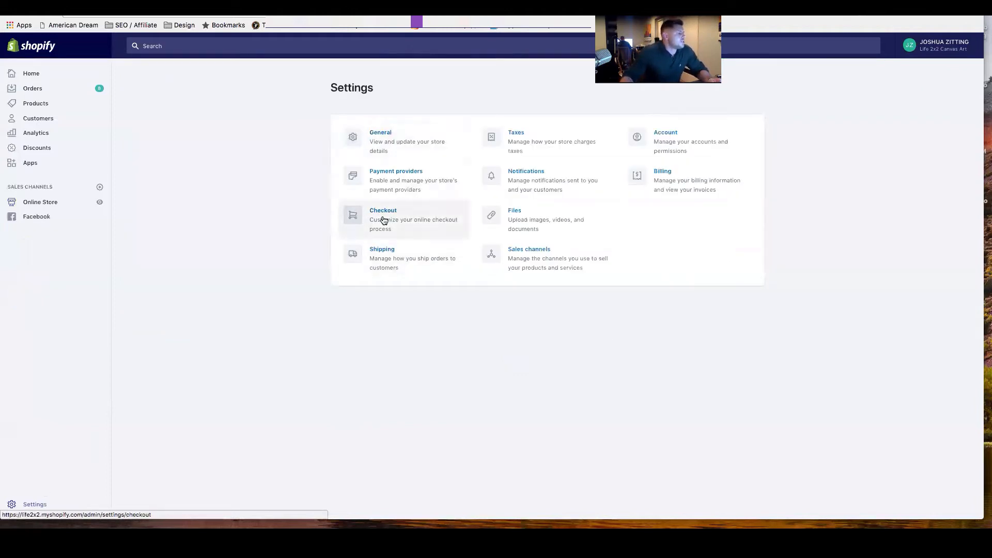
click(383, 220)
scroll(457, 240, down, 15)
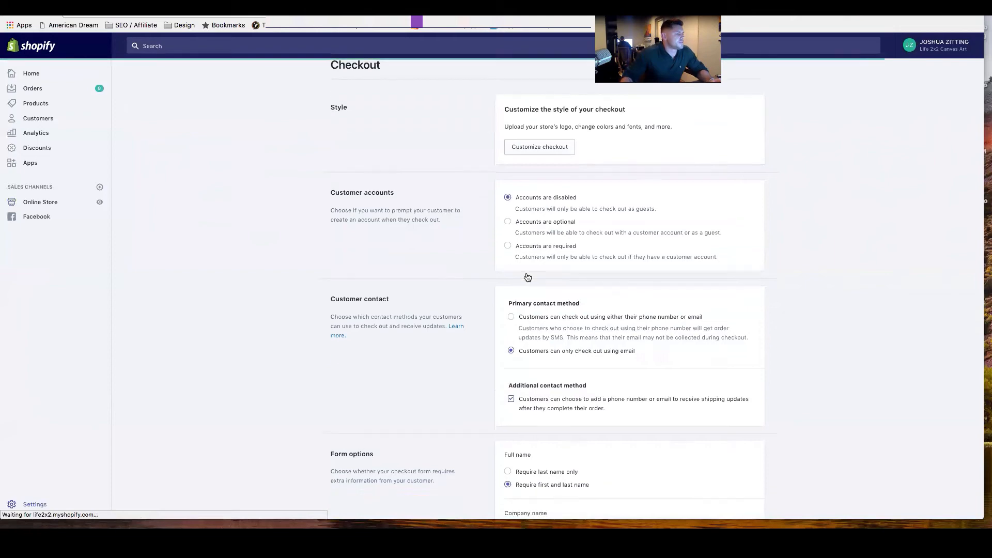
scroll(523, 276, down, 1)
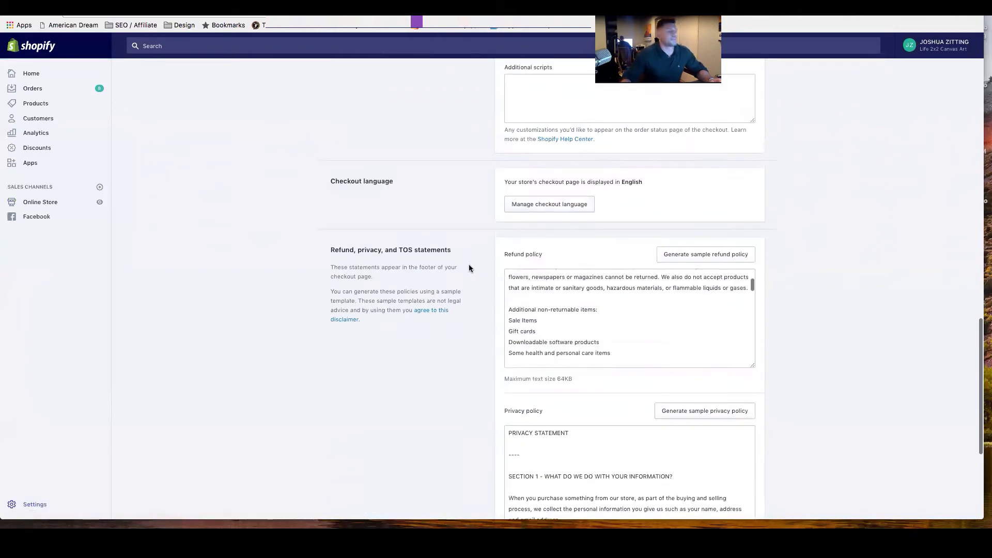
scroll(469, 265, down, 3)
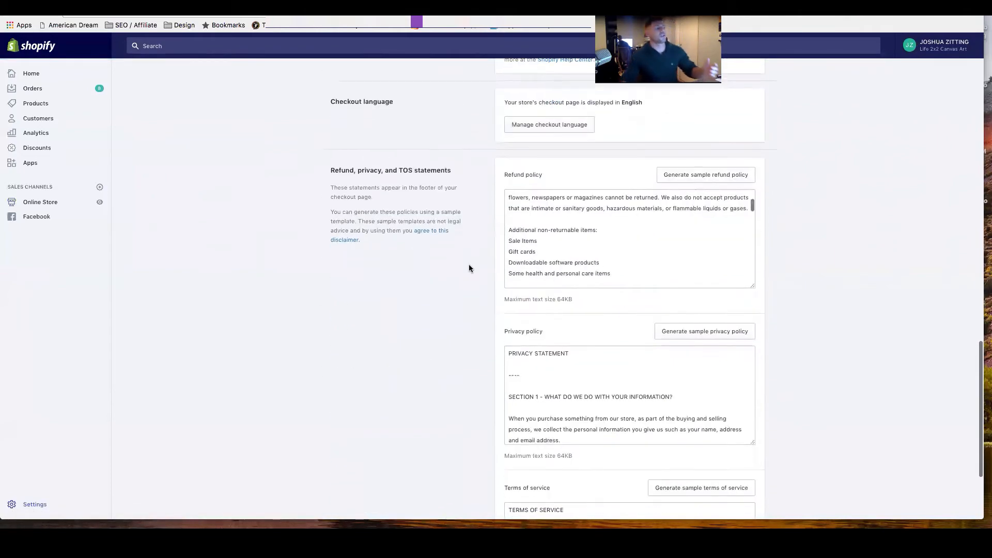
Reopen the checkout settings from the settings overview and review the customer accounts and customer contact options.
click(34, 504)
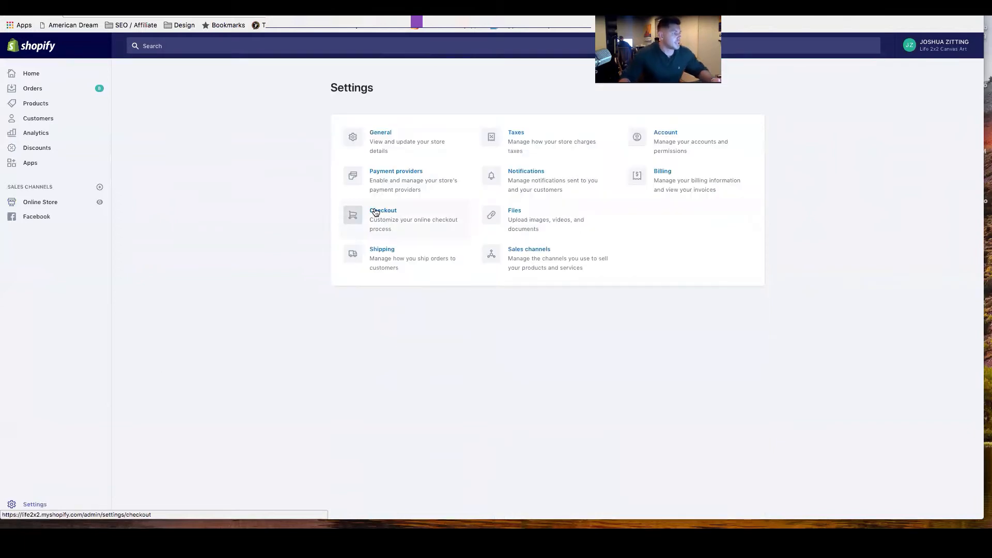
click(383, 212)
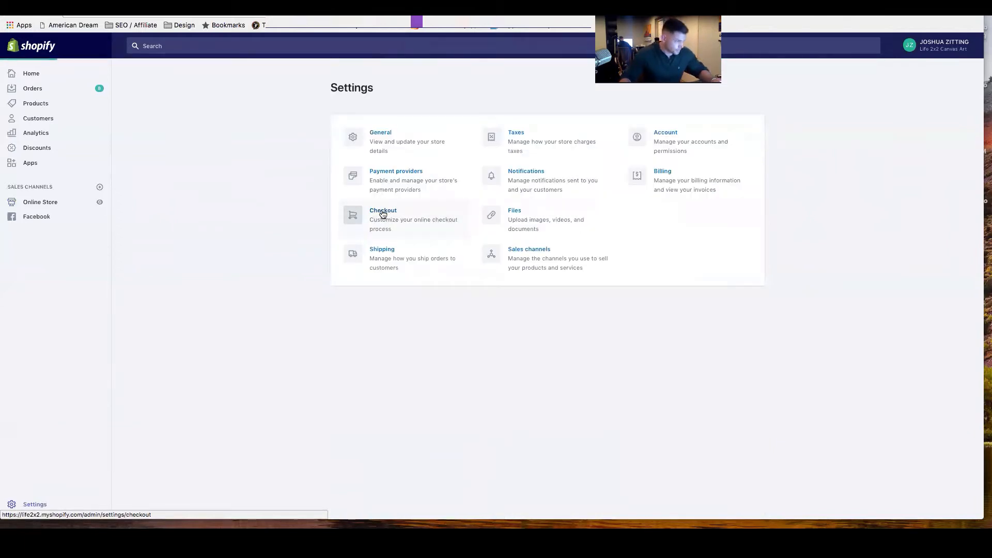
scroll(475, 265, down, 10)
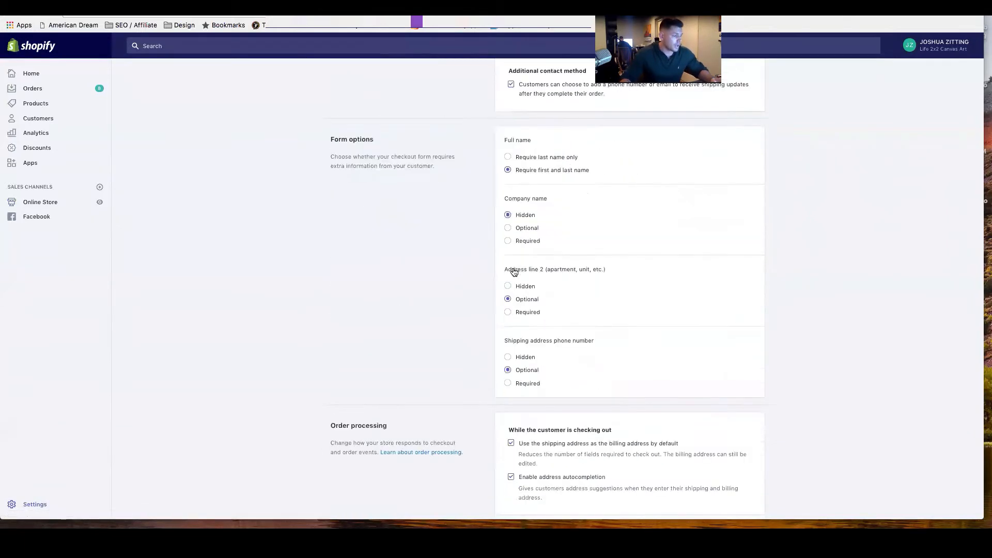
scroll(476, 265, up, 5)
scroll(476, 264, up, 5)
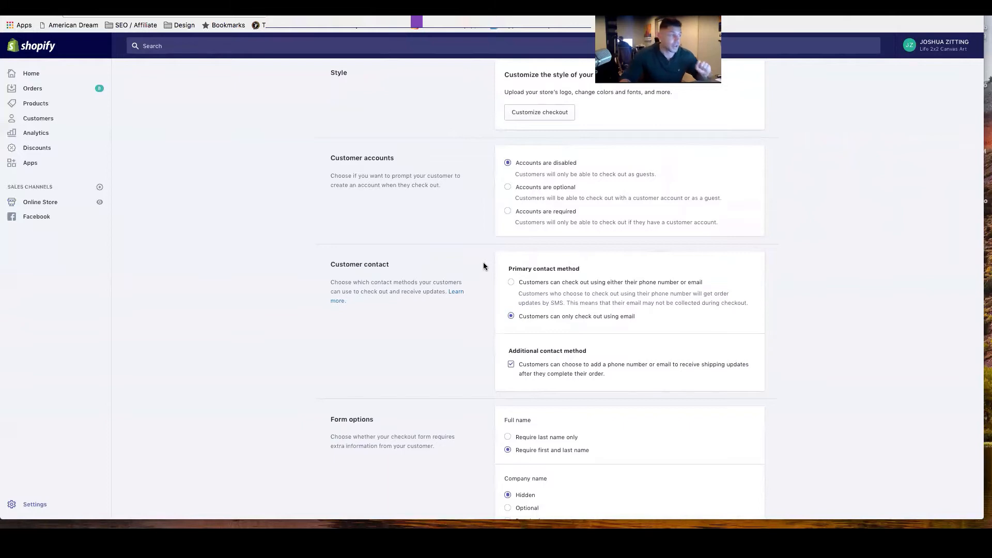
scroll(483, 264, up, 2)
scroll(483, 262, down, 3)
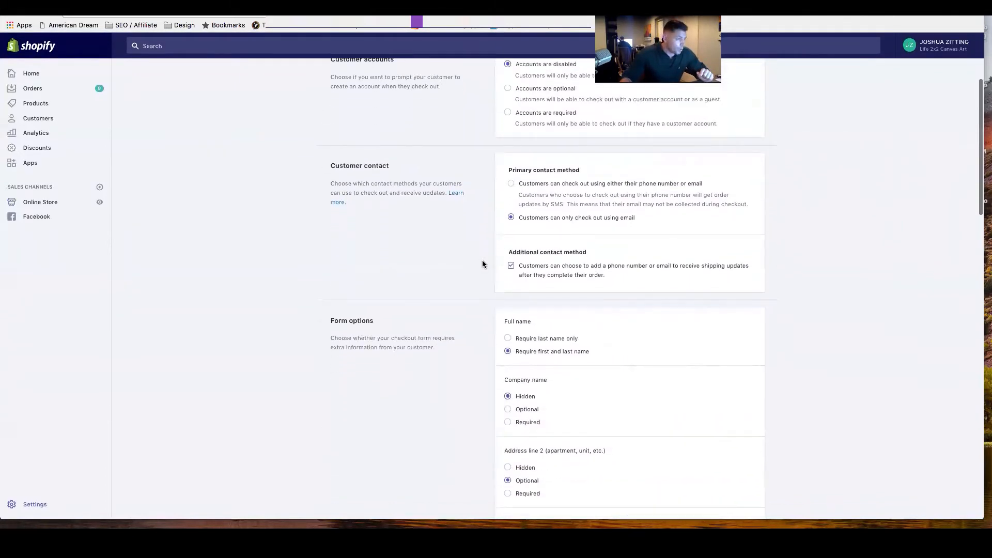
Review the checkout form options for full name, company name, address line 2 and shipping address phone number.
scroll(482, 264, down, 1)
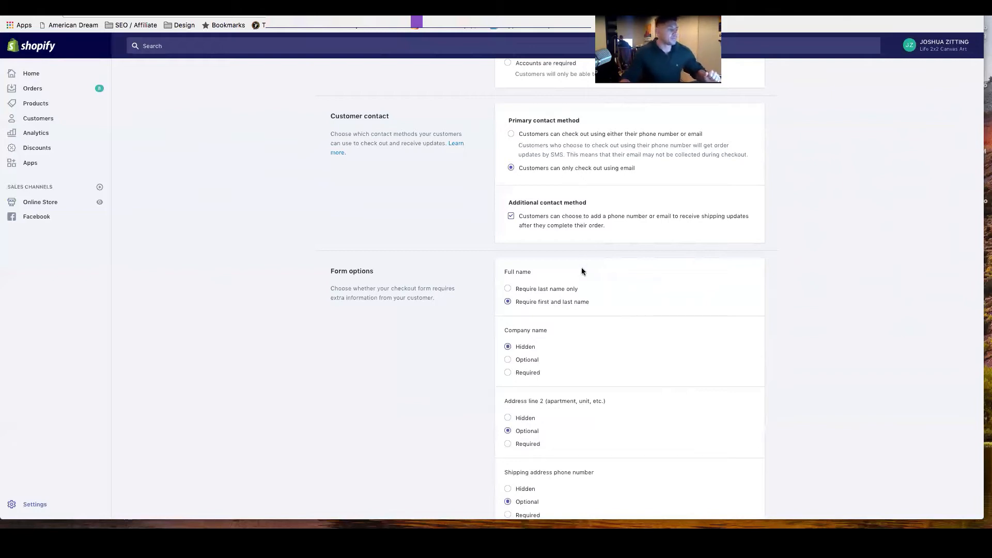
scroll(581, 268, down, 3)
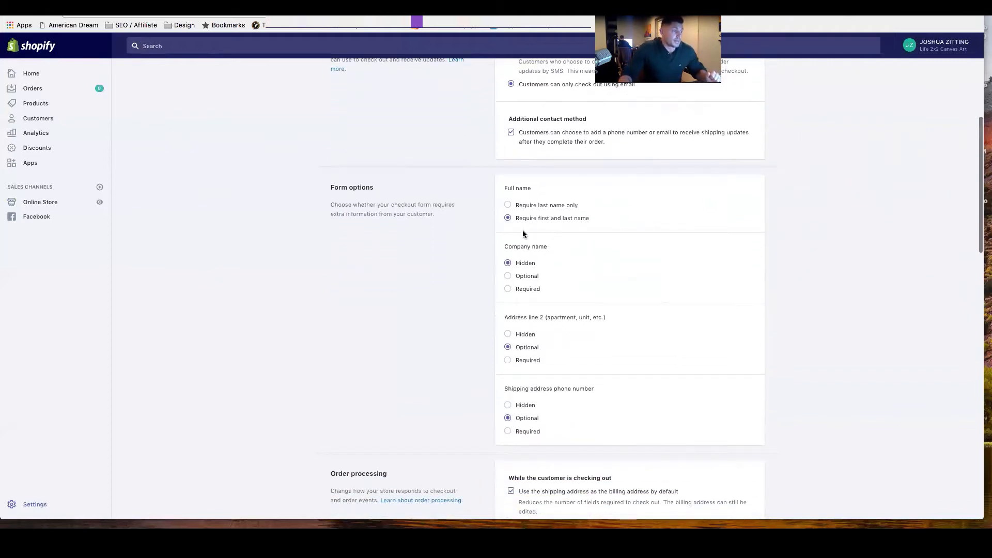
scroll(523, 231, down, 2)
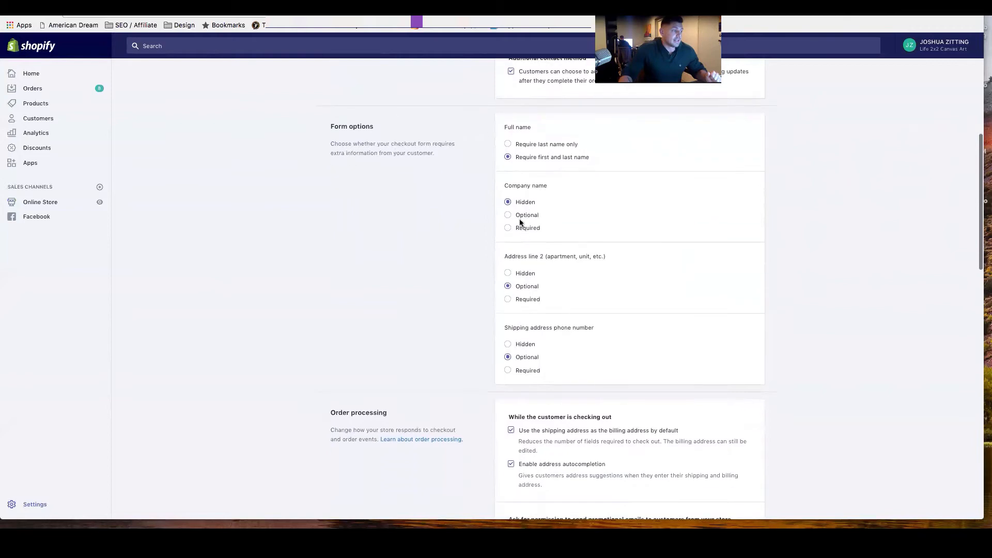
scroll(526, 207, down, 1)
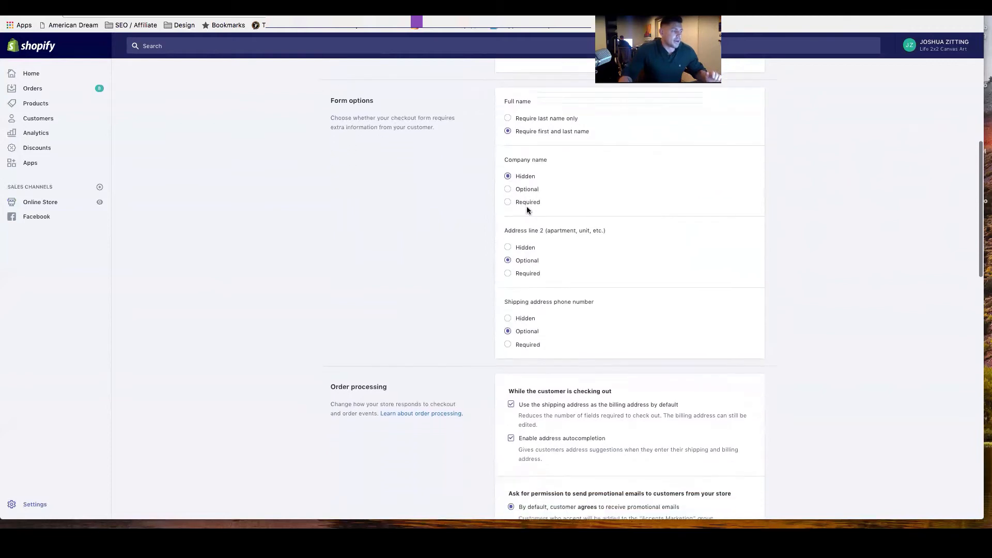
scroll(527, 211, down, 2)
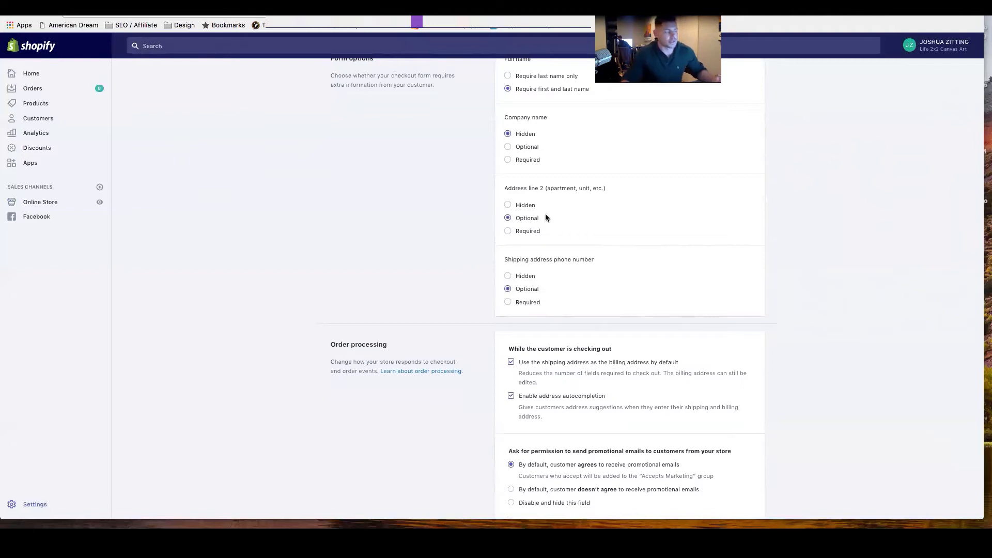
Examine the order processing options for address handling, promotional email permission, order fulfillment and archiving, highlighting the promotional email heading.
scroll(547, 214, down, 5)
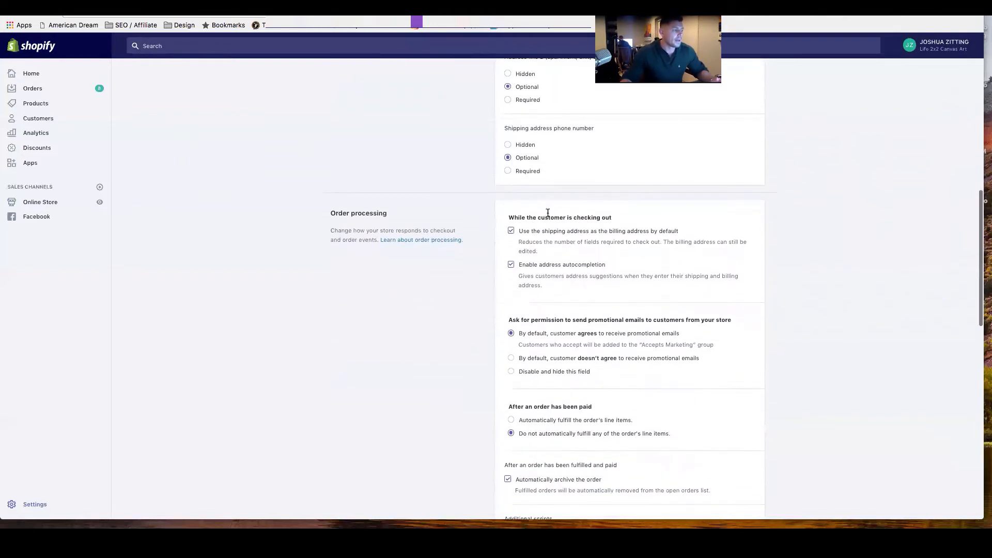
scroll(547, 214, down, 3)
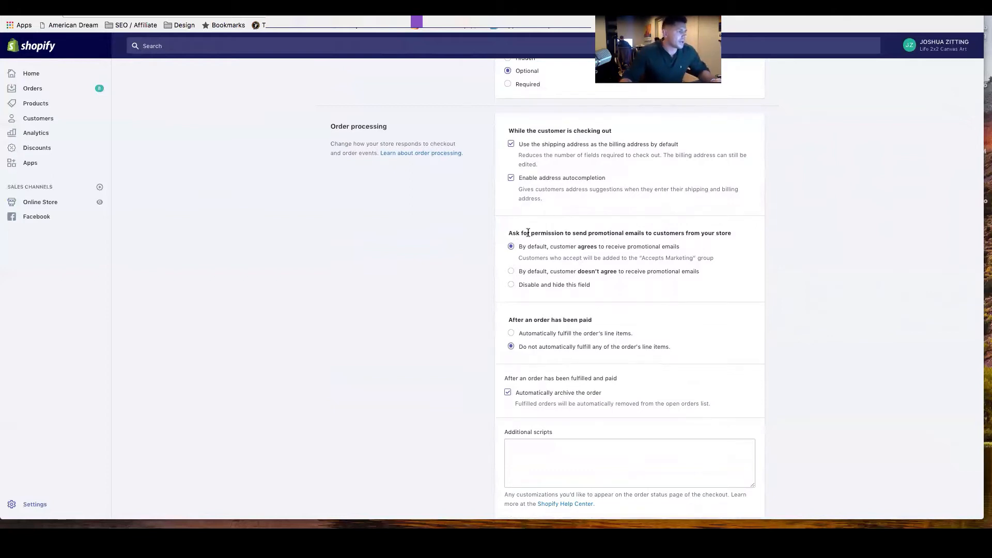
scroll(574, 226, down, 1)
drag(507, 231, 731, 231)
scroll(733, 233, up, 1)
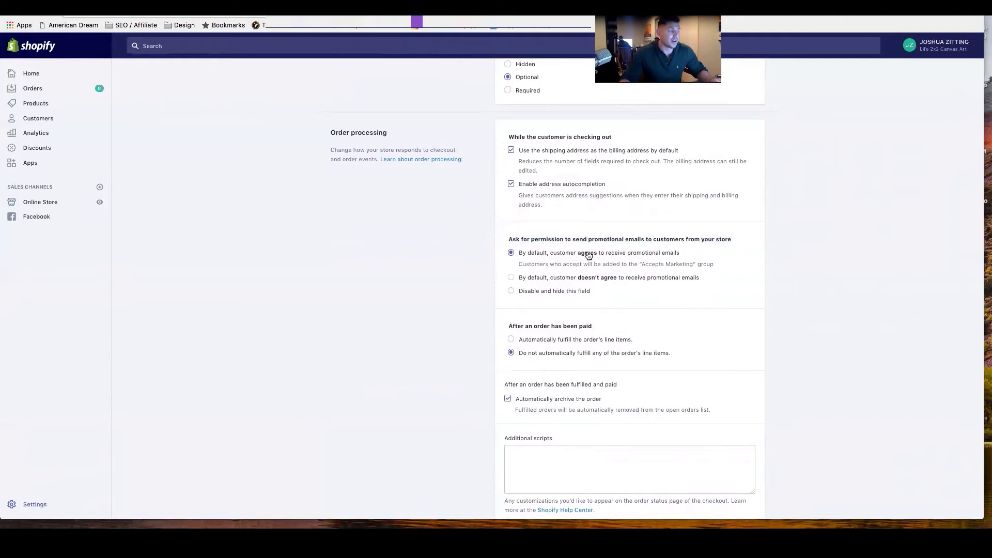
scroll(589, 254, down, 1)
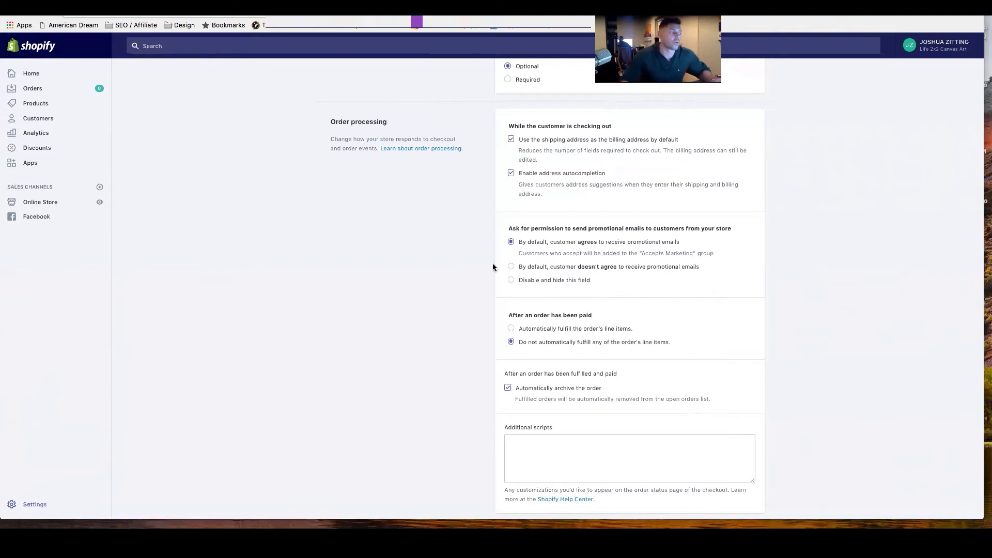
scroll(470, 278, down, 3)
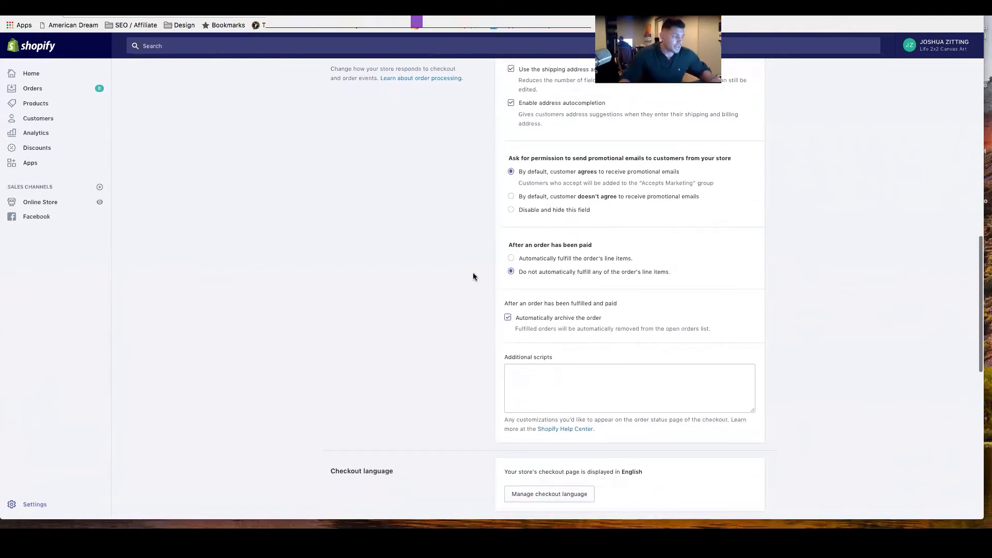
Review the checkout language and the refund policy, privacy policy and terms of service statements.
scroll(471, 276, down, 10)
scroll(462, 279, down, 3)
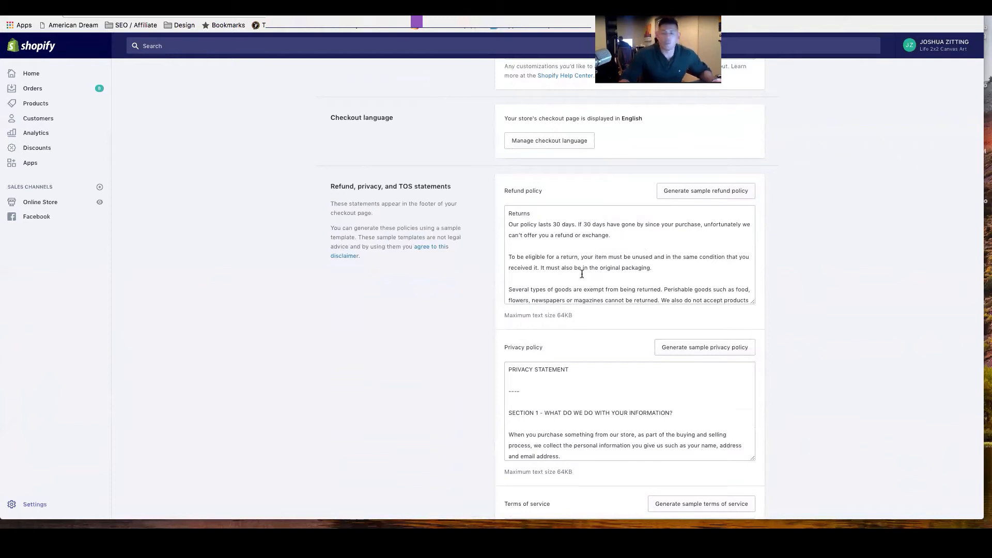
scroll(585, 273, down, 2)
scroll(620, 259, up, 4)
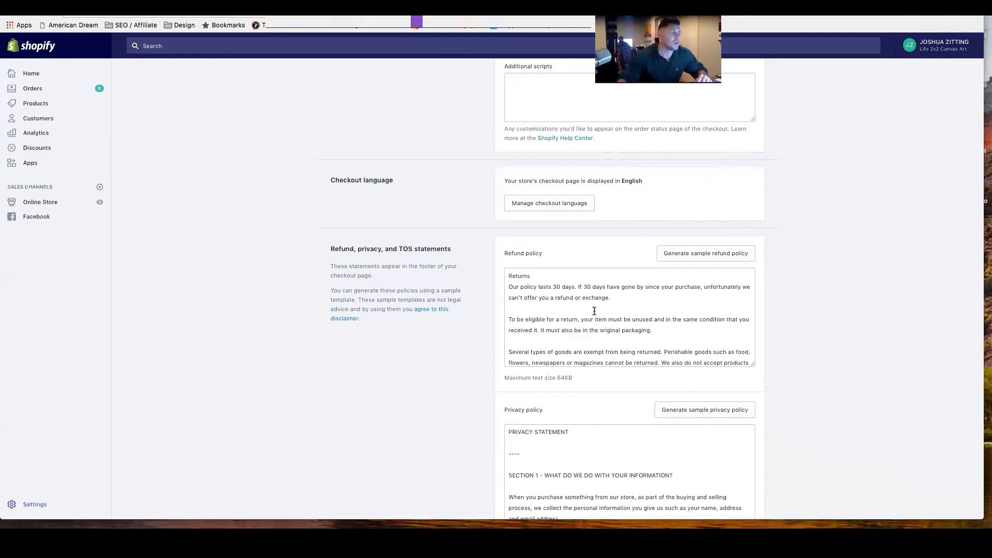
scroll(464, 330, down, 5)
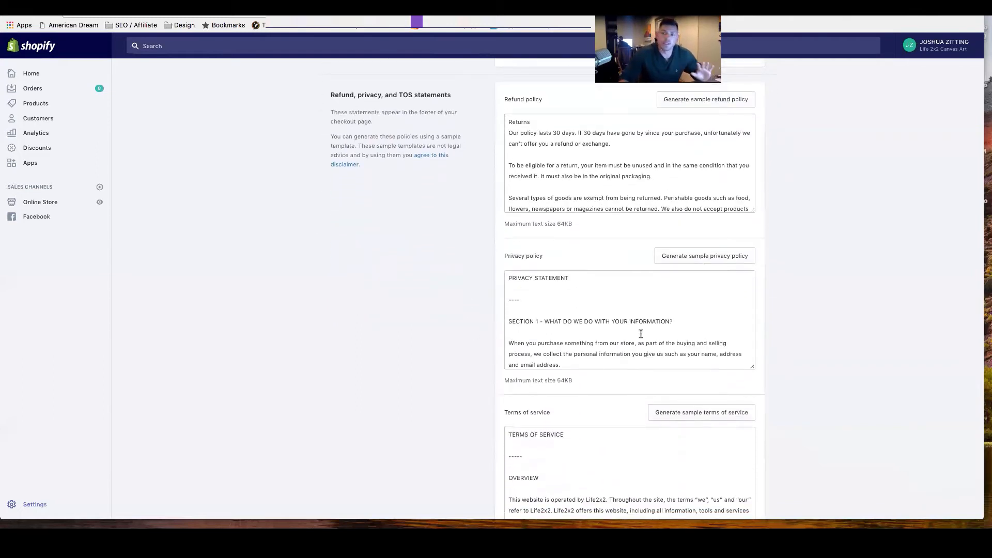
scroll(641, 334, down, 1)
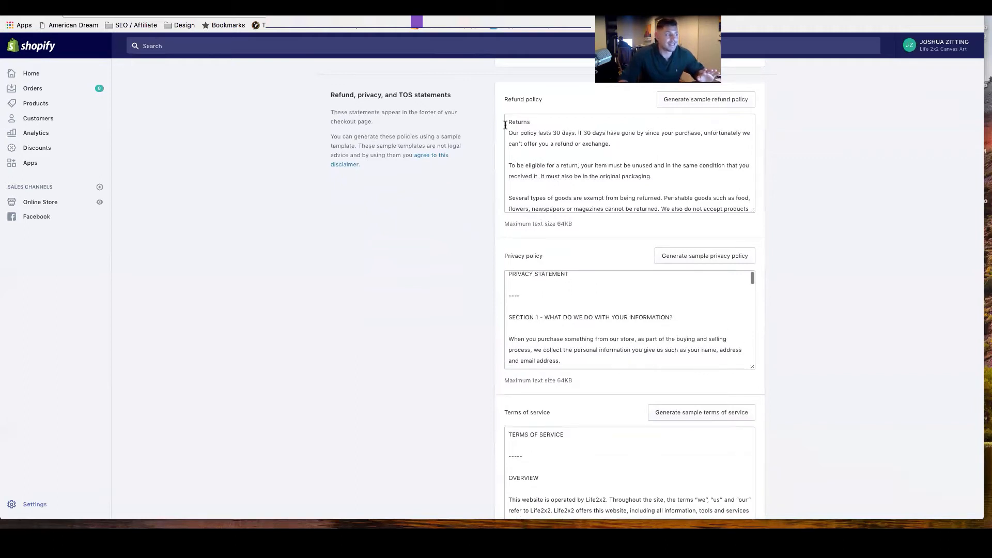
Select the entire refund policy text, and go back to the online store's pages list.
drag(509, 121, 622, 203)
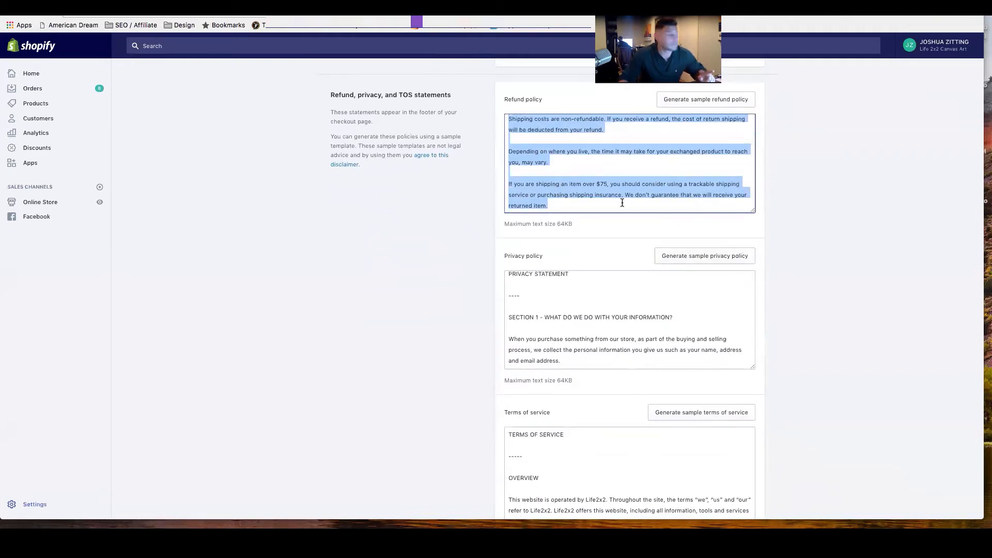
click(44, 202)
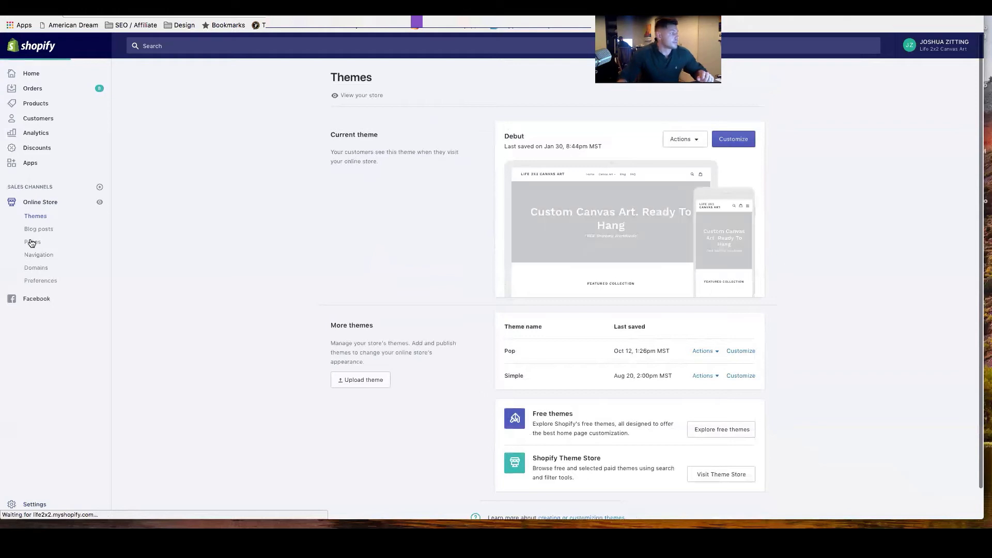
click(24, 246)
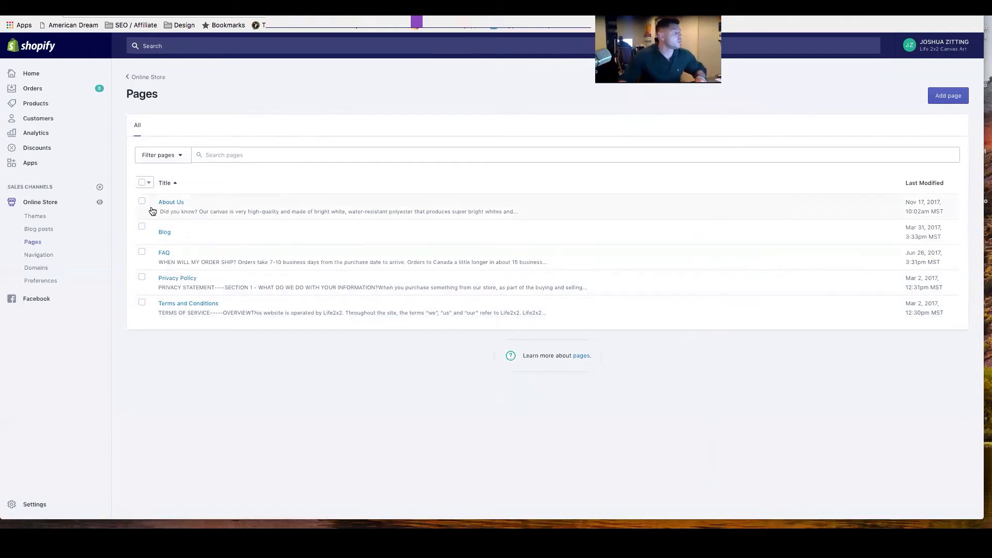
Inspect the live storefront from the home banner and featured collection down to the footer links.
click(100, 203)
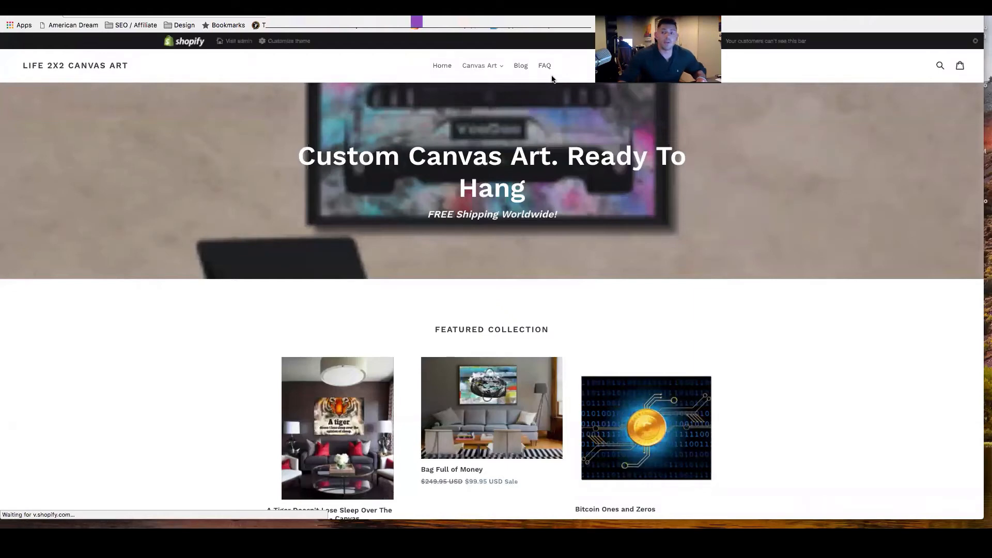
scroll(539, 186, down, 10)
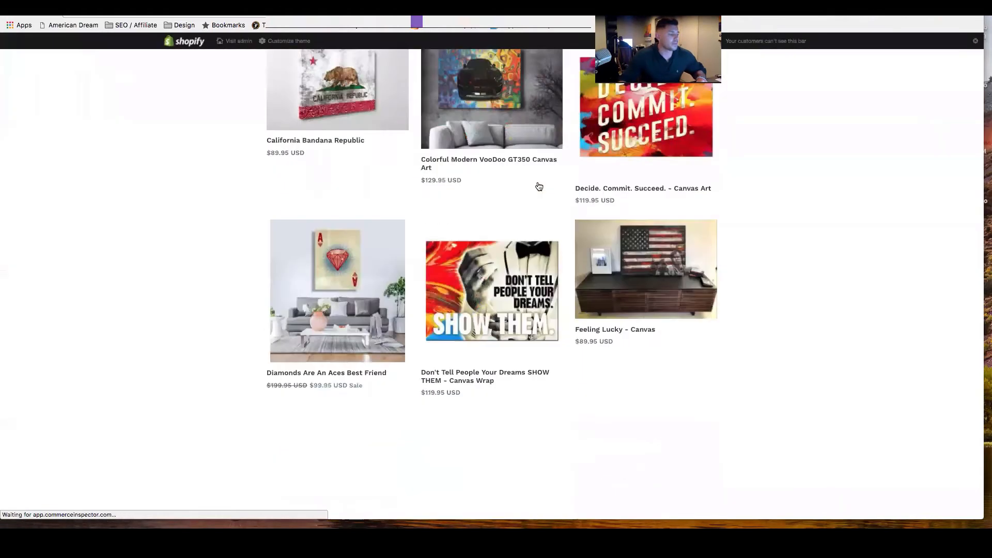
scroll(539, 186, down, 10)
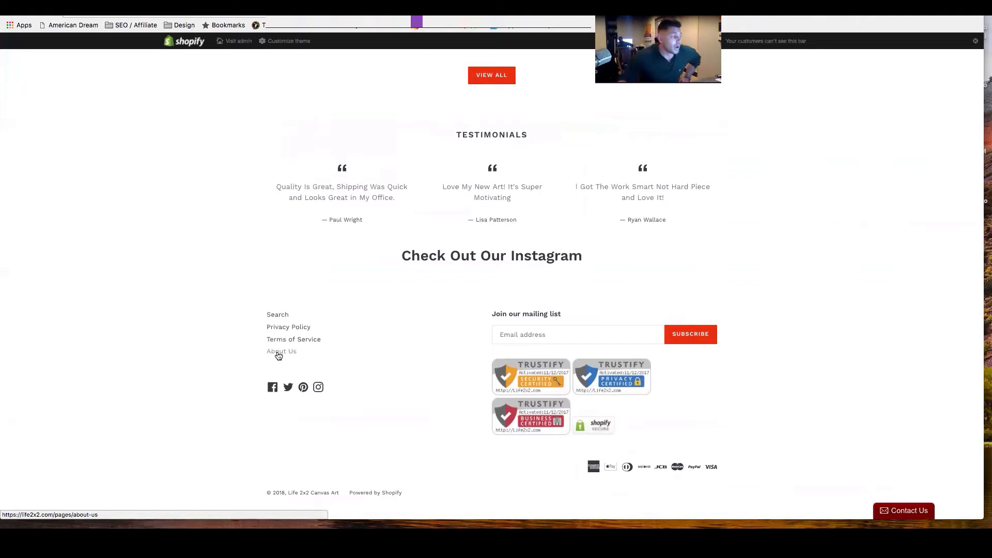
scroll(274, 370, up, 1)
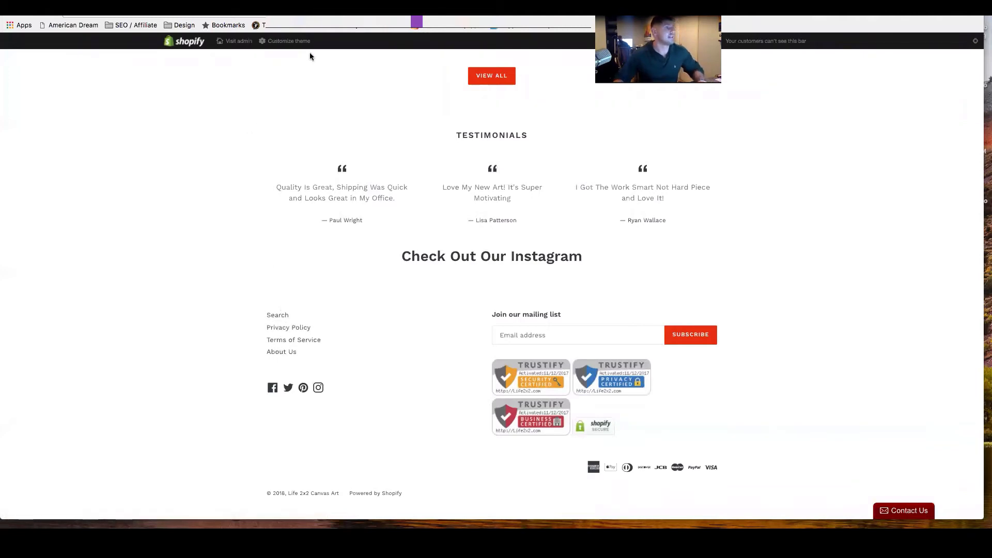
Open the footer menu in the online store's navigation and enter Refund Policy as a new menu item's name.
key(ctrl+shift+Tab)
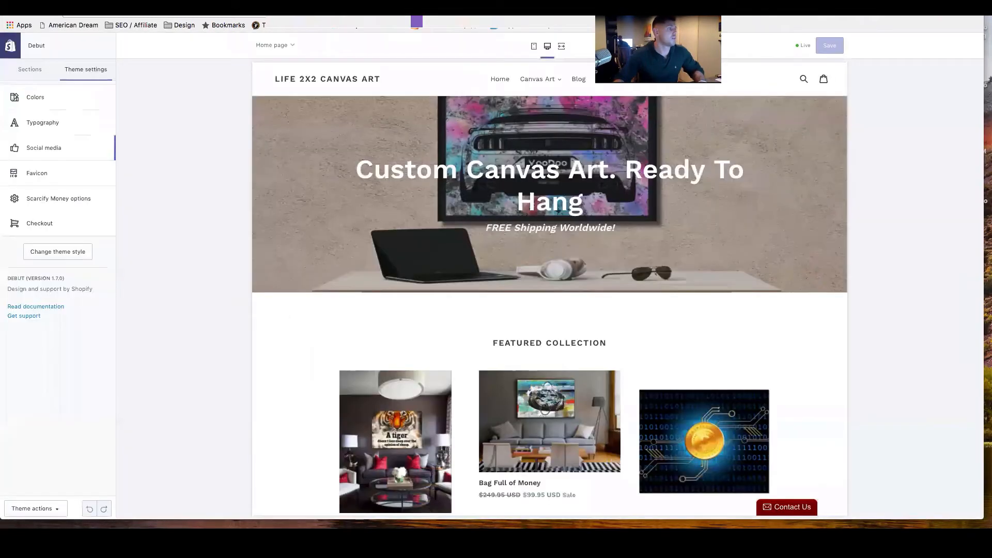
key(ctrl+shift+Tab)
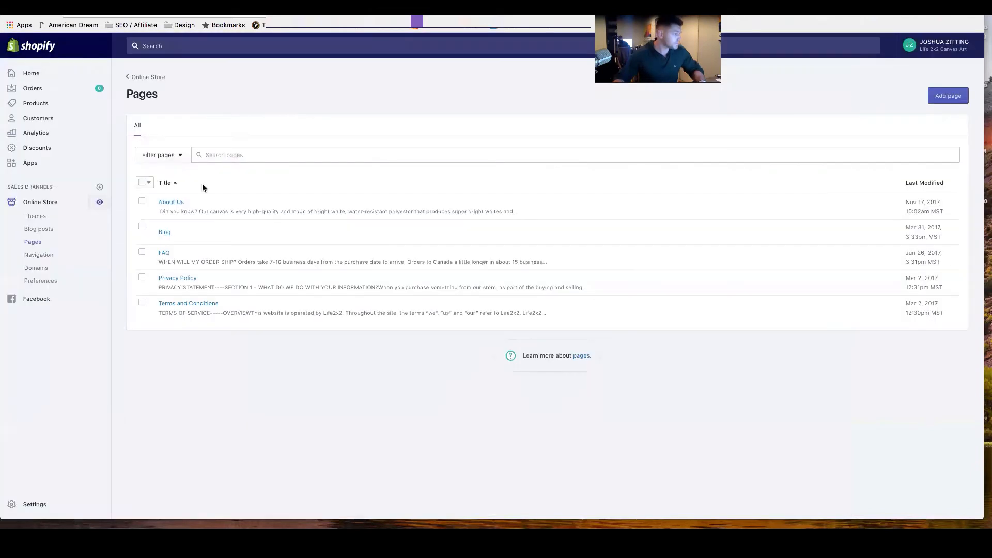
click(35, 257)
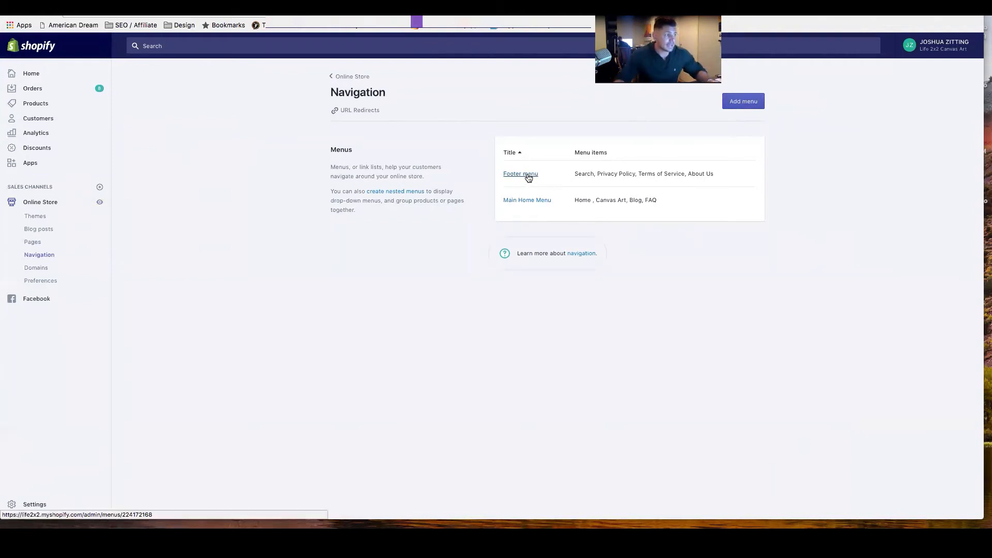
click(518, 176)
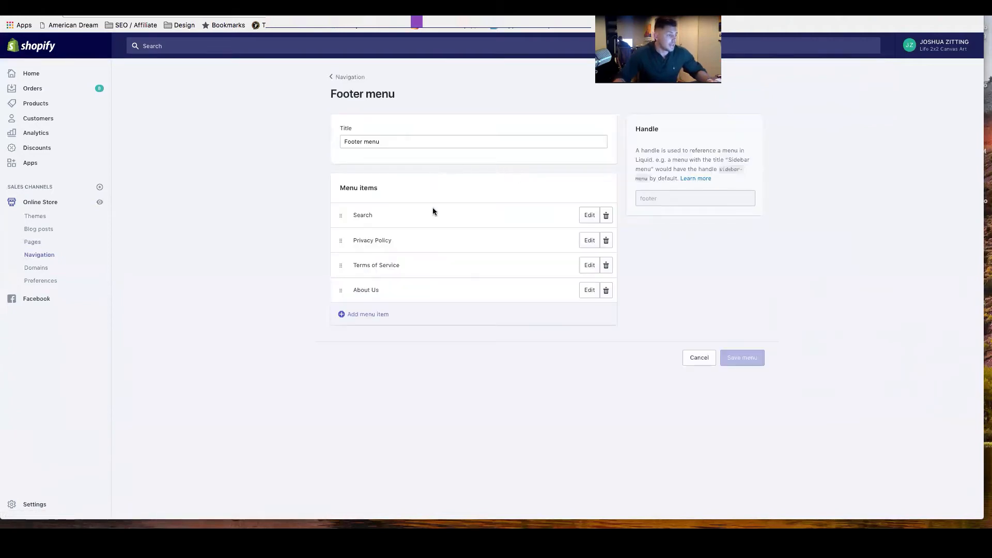
click(355, 316)
click(399, 276)
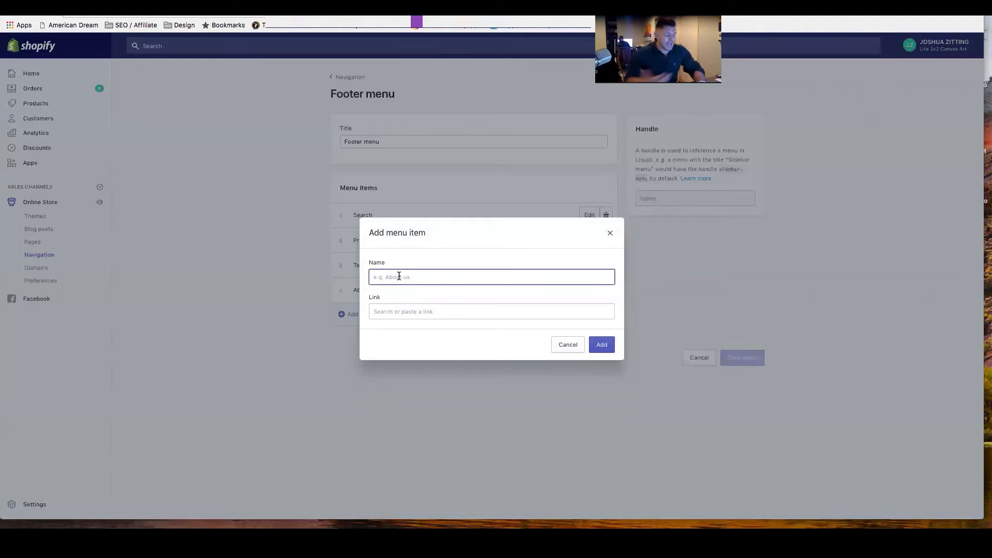
text(Red)
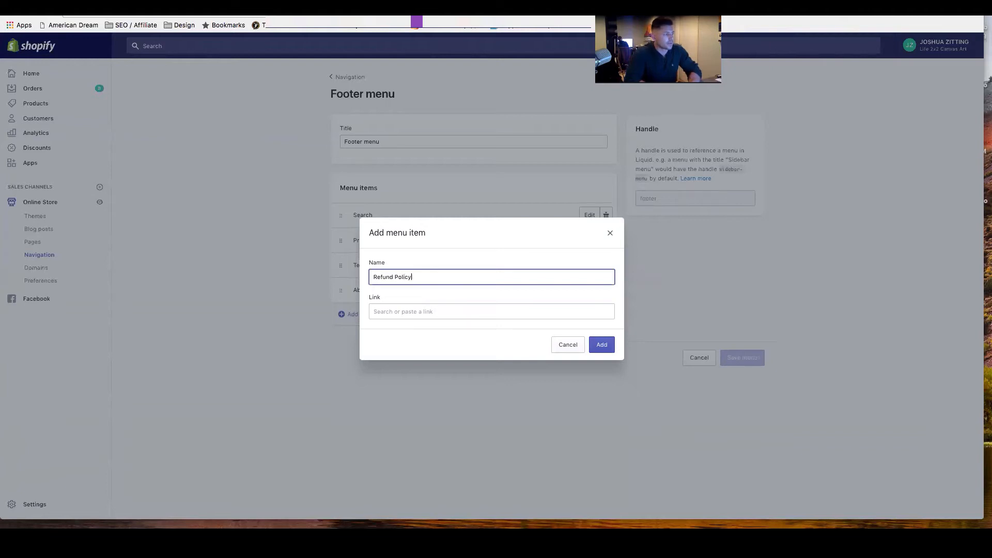
Link the new Refund Policy item to the Privacy Policy page, add it, and save the footer menu.
click(396, 311)
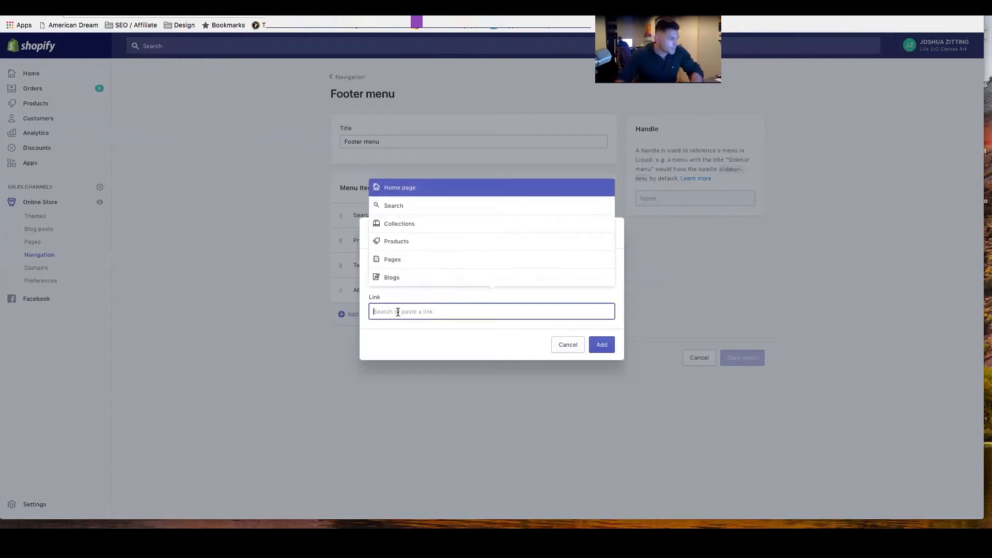
click(395, 223)
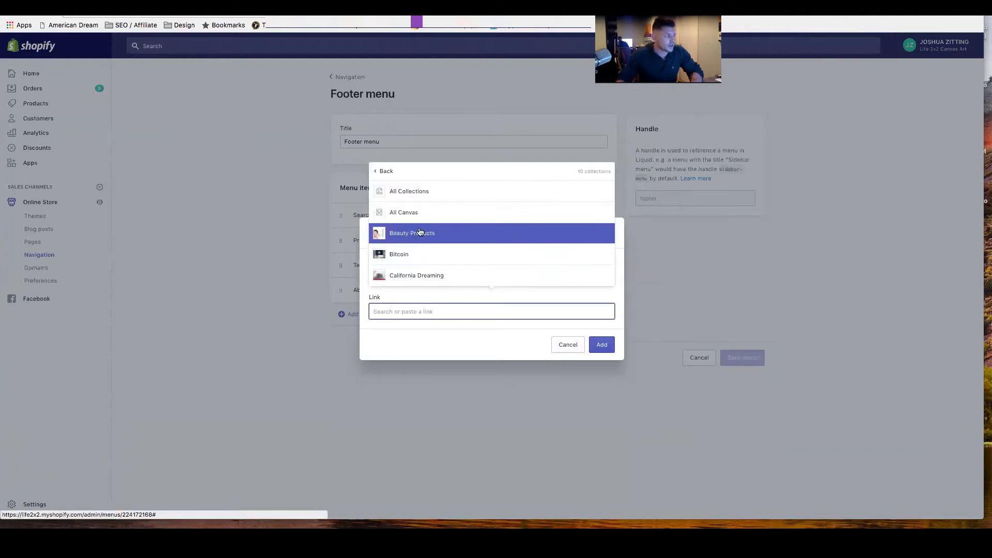
click(382, 172)
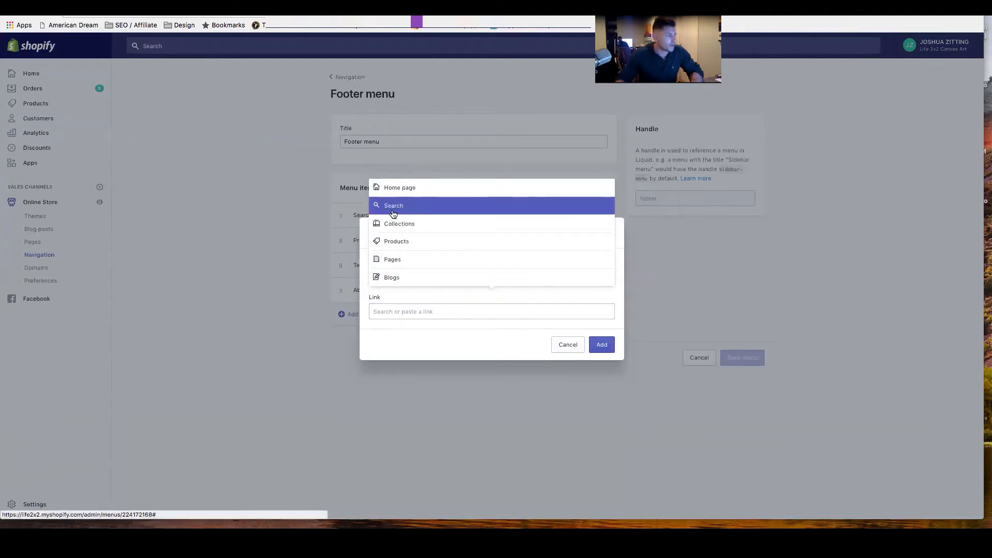
click(391, 259)
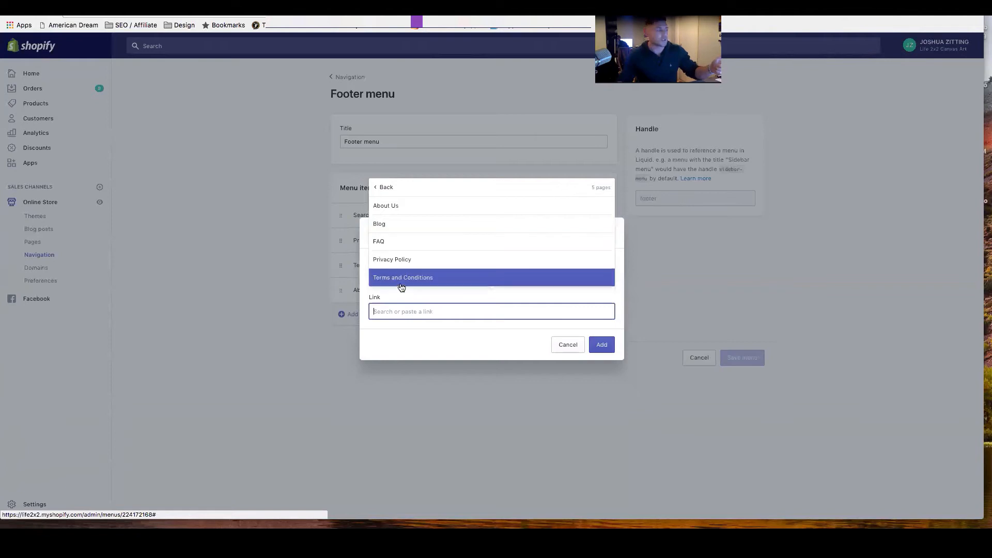
click(396, 260)
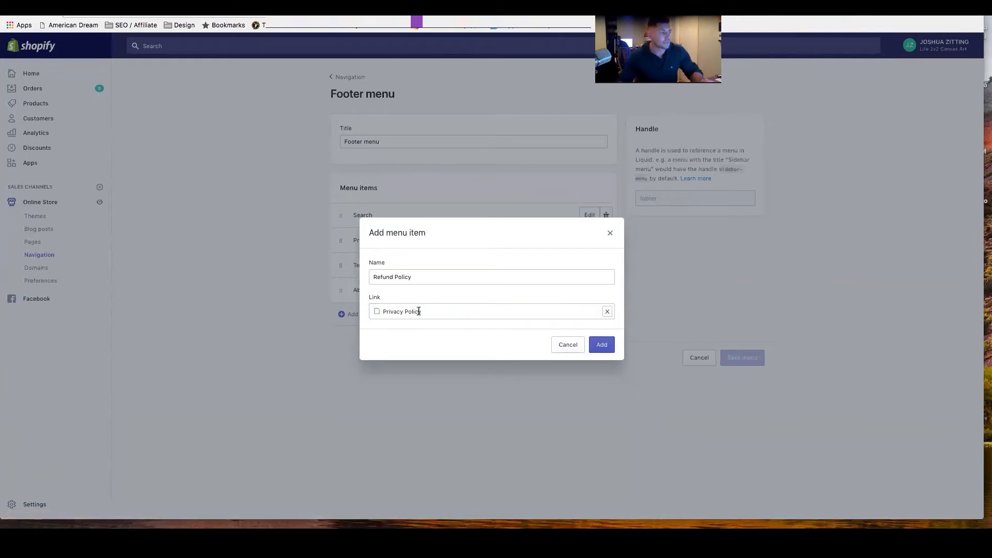
click(602, 345)
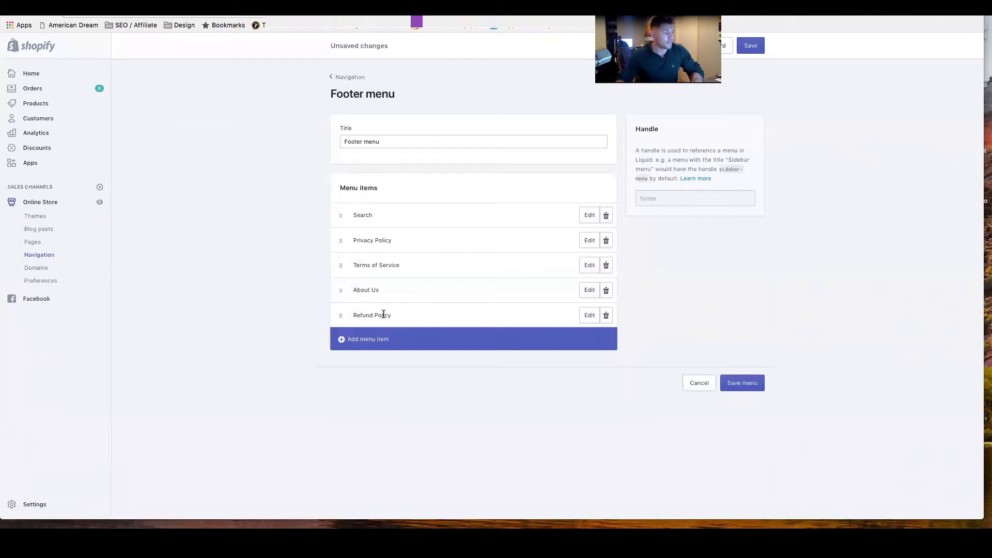
click(751, 47)
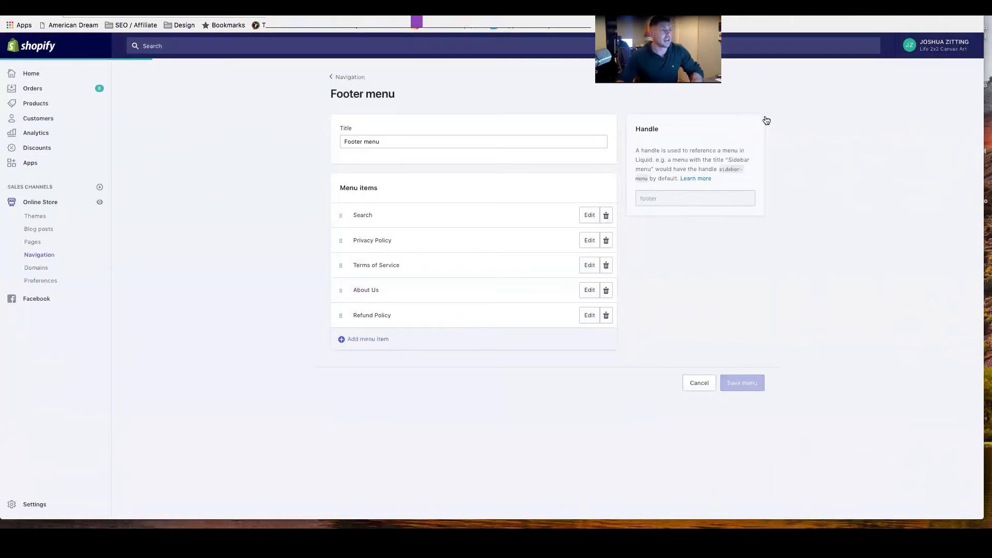
Reload the live storefront and check its footer for the Refund Policy link.
key(ctrl+Tab)
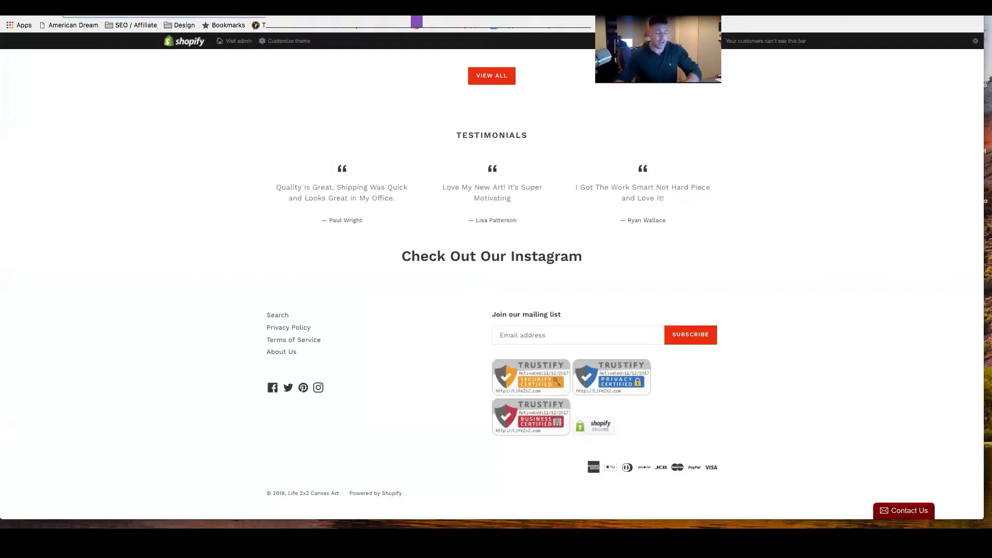
scroll(377, 48, up, 1)
scroll(377, 48, up, 1)
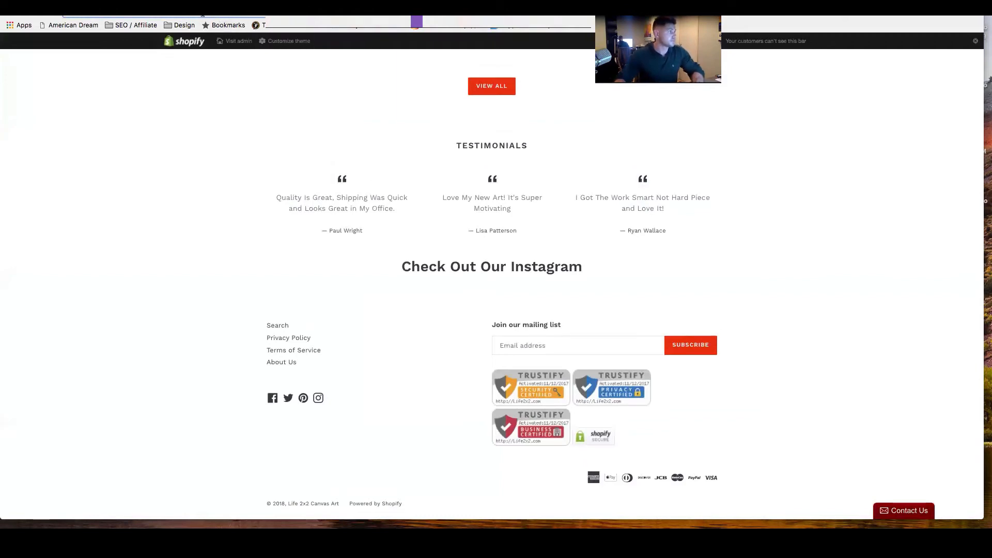
key(Return)
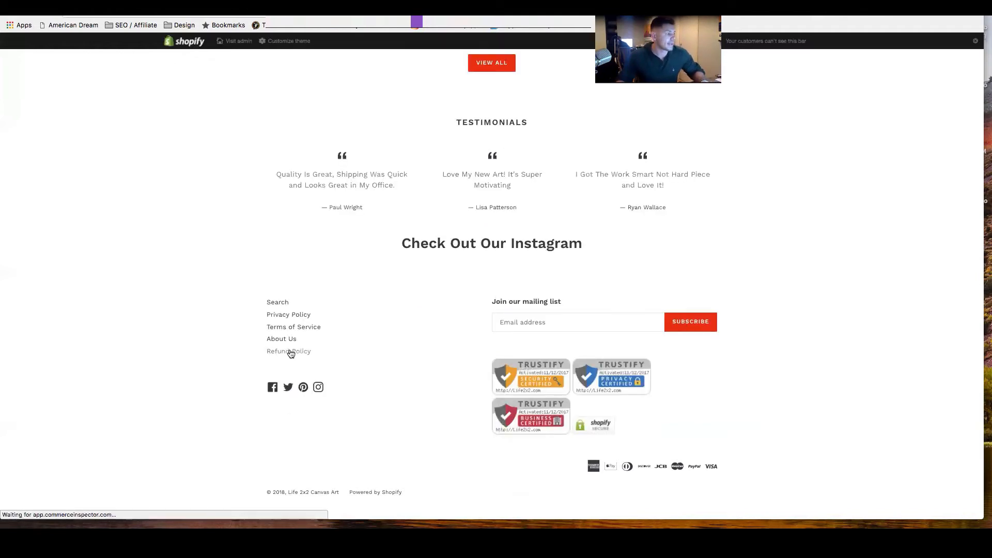
scroll(312, 355, up, 20)
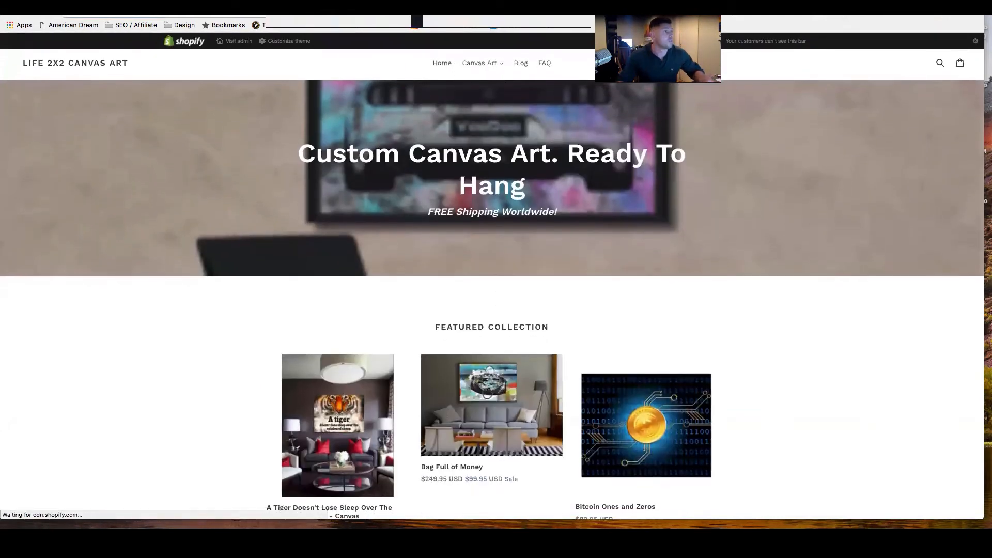
Delete the Refund Policy item from the footer menu and save the menu.
key(ctrl+shift+Tab)
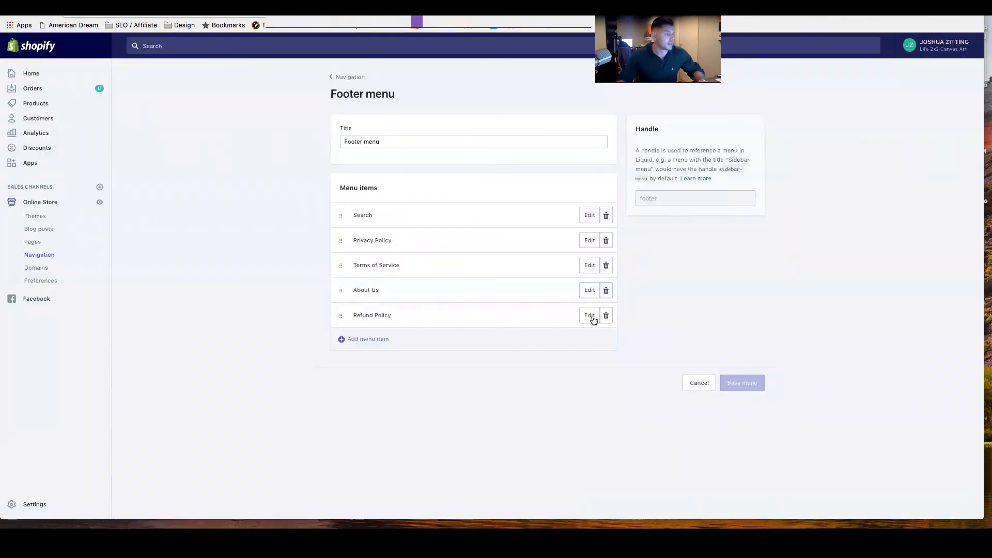
click(606, 315)
click(597, 143)
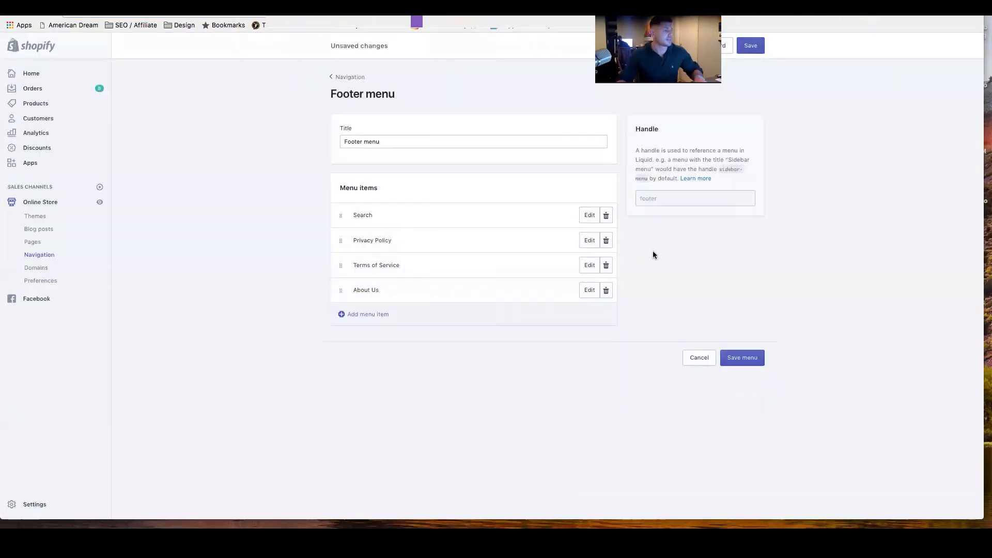
click(746, 364)
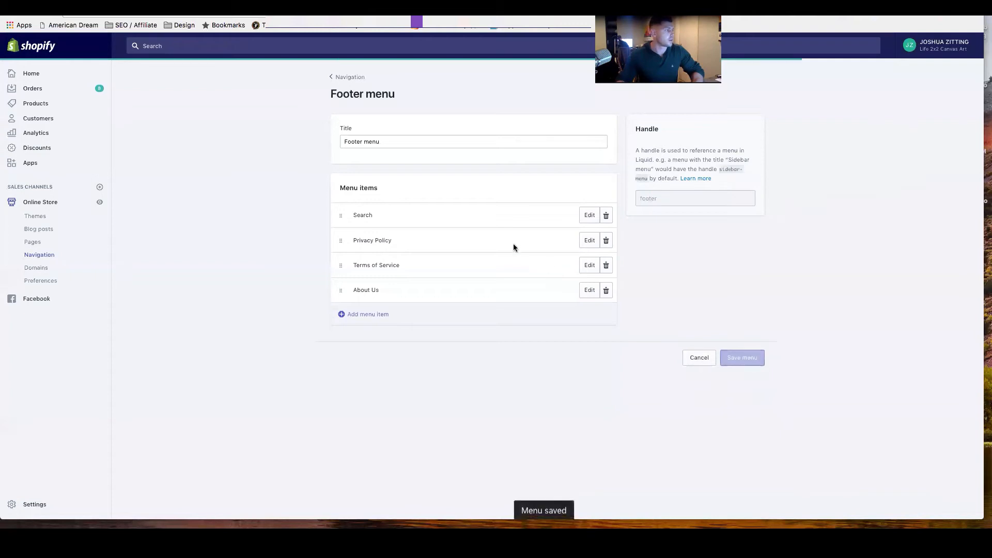
Open the Main Home Menu, expand Canvas Art, and nest its MidCentury item under Home.
click(343, 79)
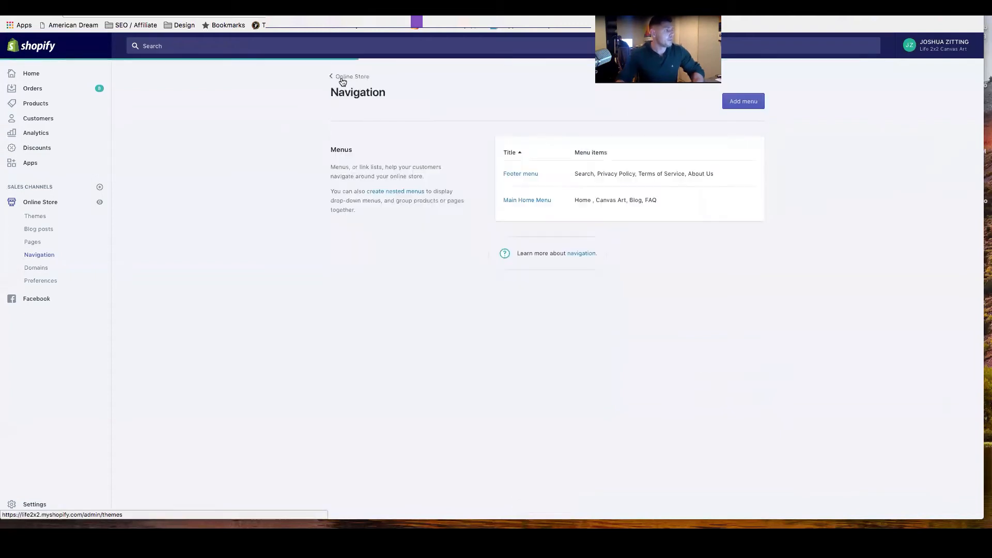
click(531, 203)
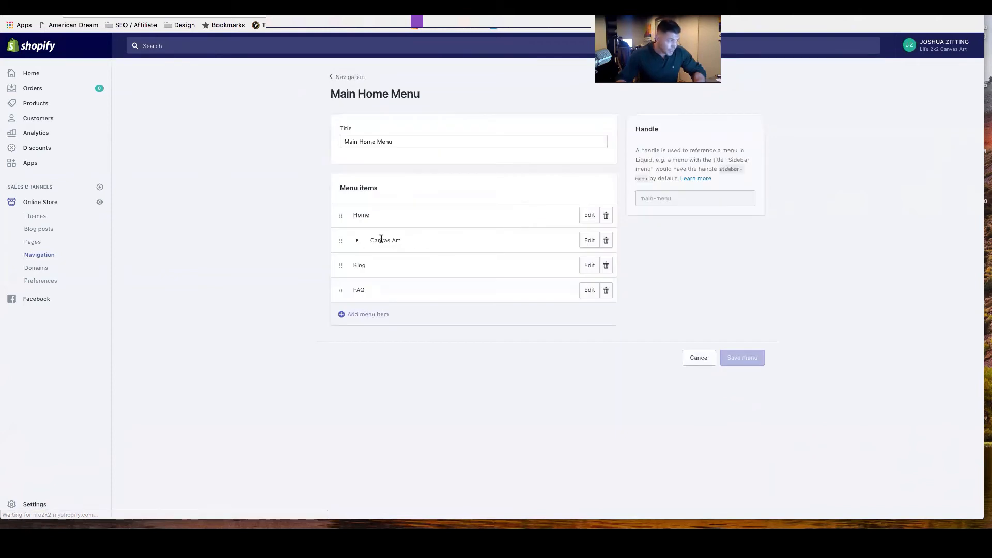
click(357, 241)
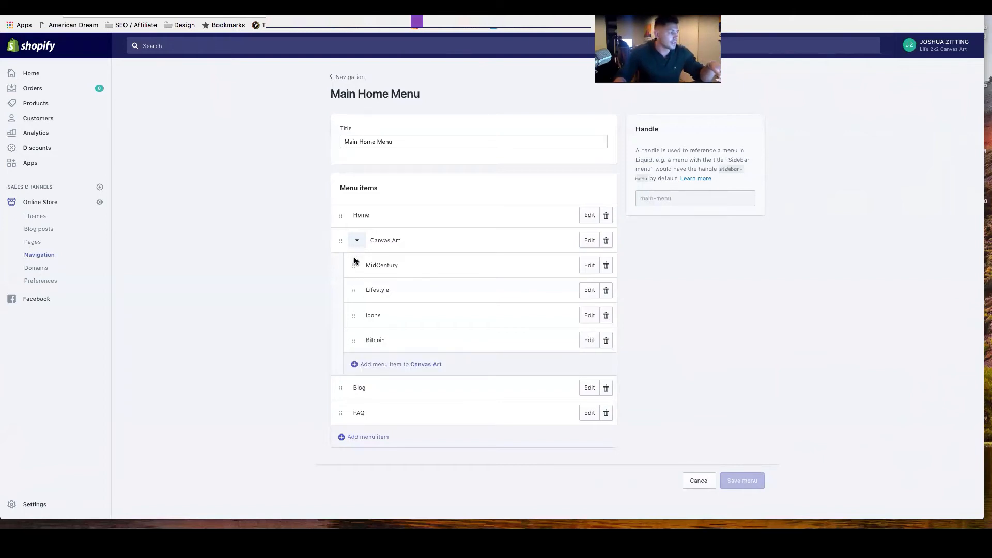
drag(353, 263, 387, 271)
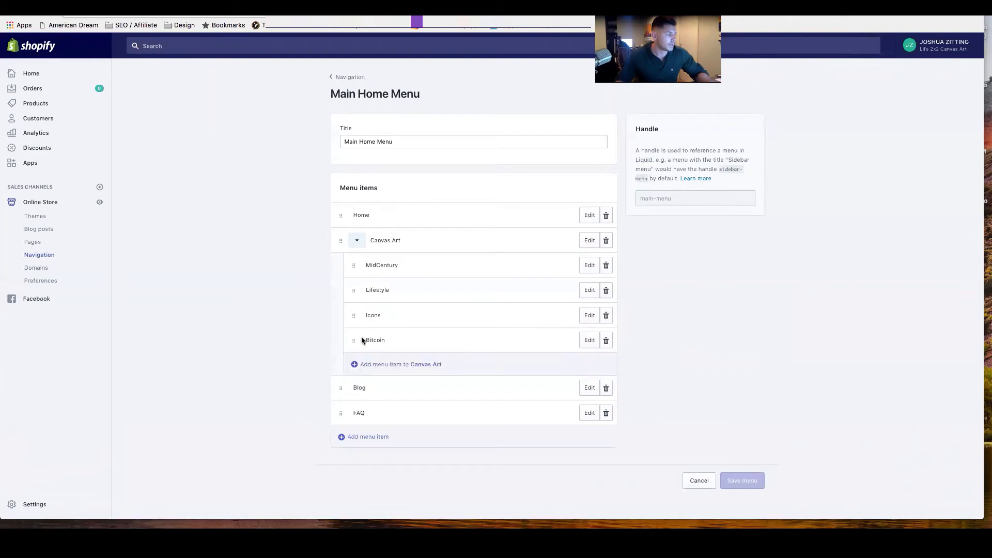
drag(354, 268, 370, 229)
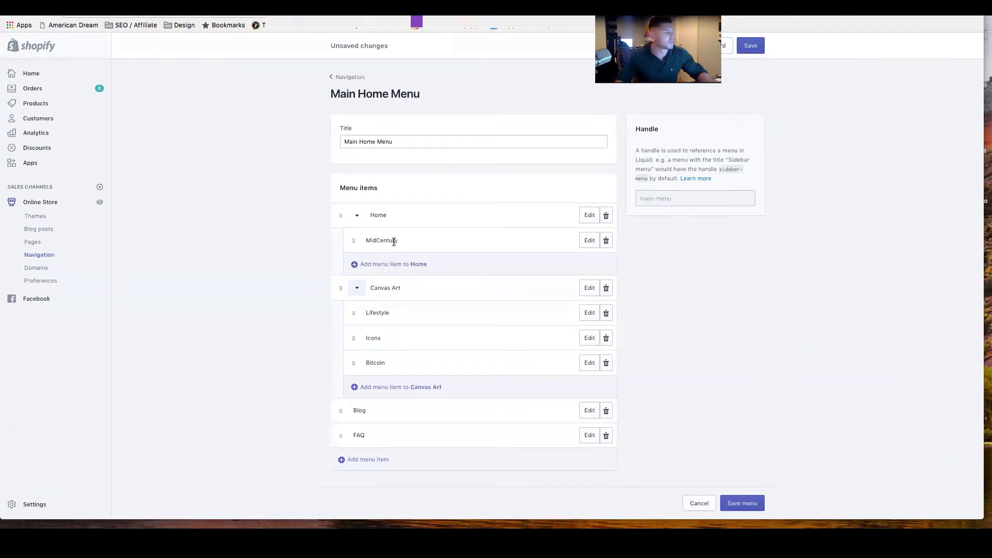
Move MidCentury into Canvas Art between Icons and Bitcoin, save the menu, and return to the navigation list.
drag(354, 240, 353, 333)
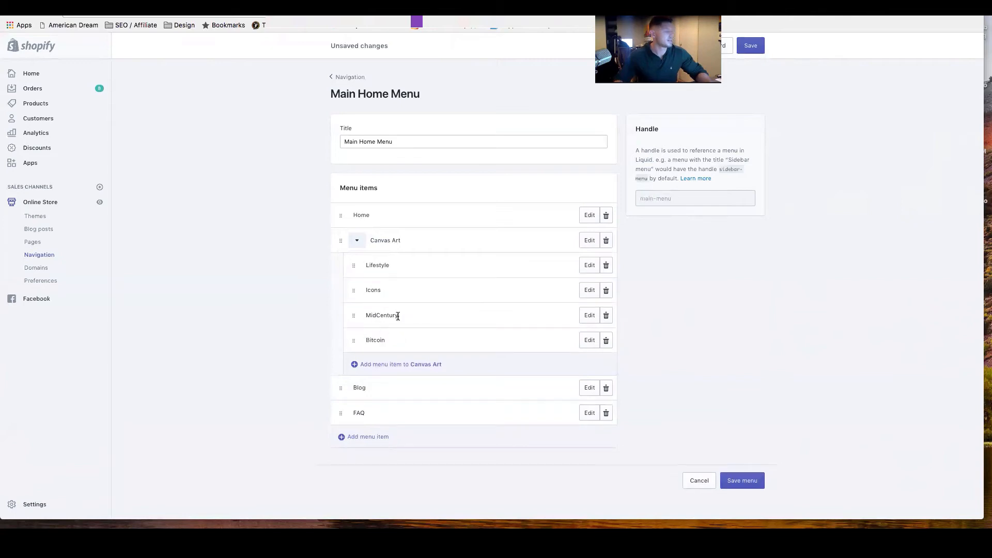
click(751, 47)
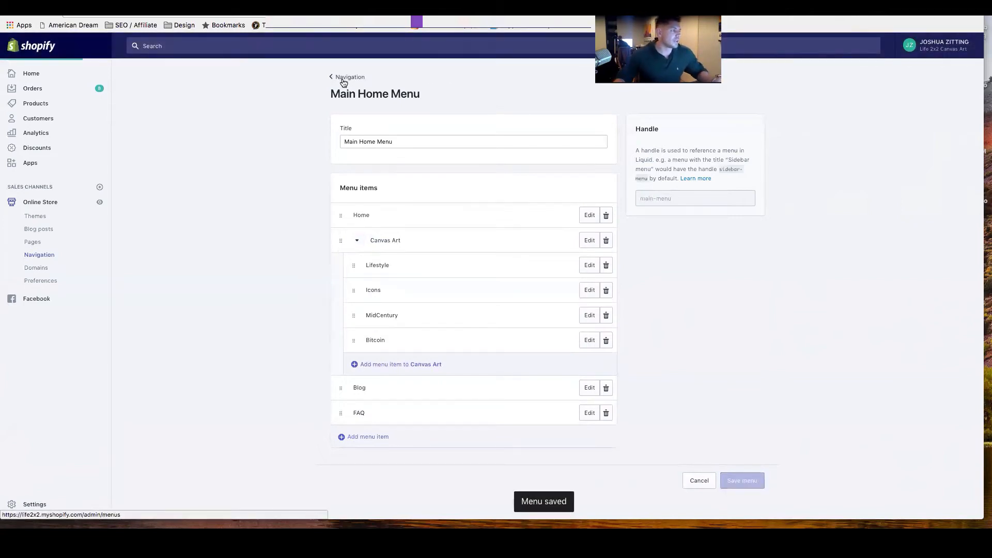
click(343, 79)
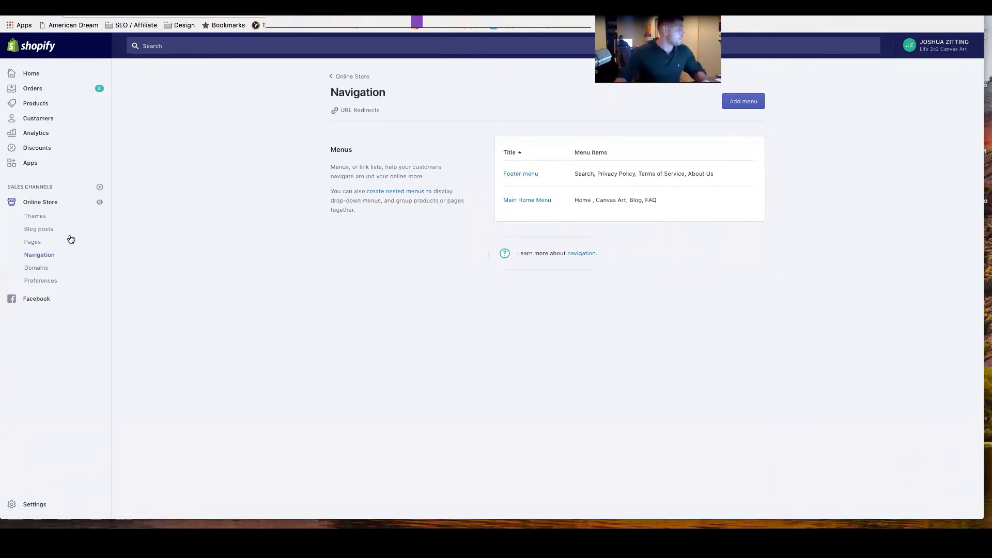
Review the store's domains and the form for buying a new domain, and go back to the domains page.
click(36, 268)
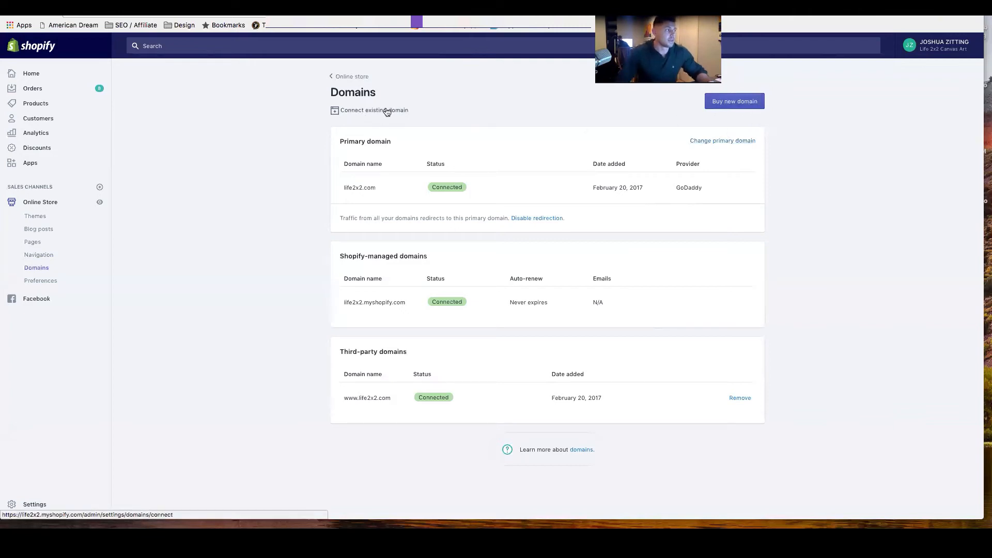
click(731, 102)
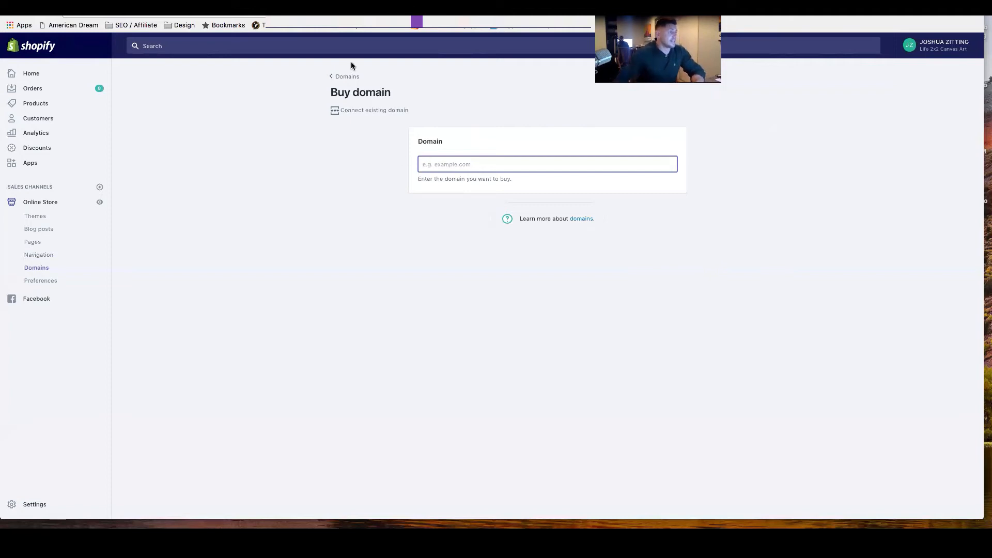
click(350, 76)
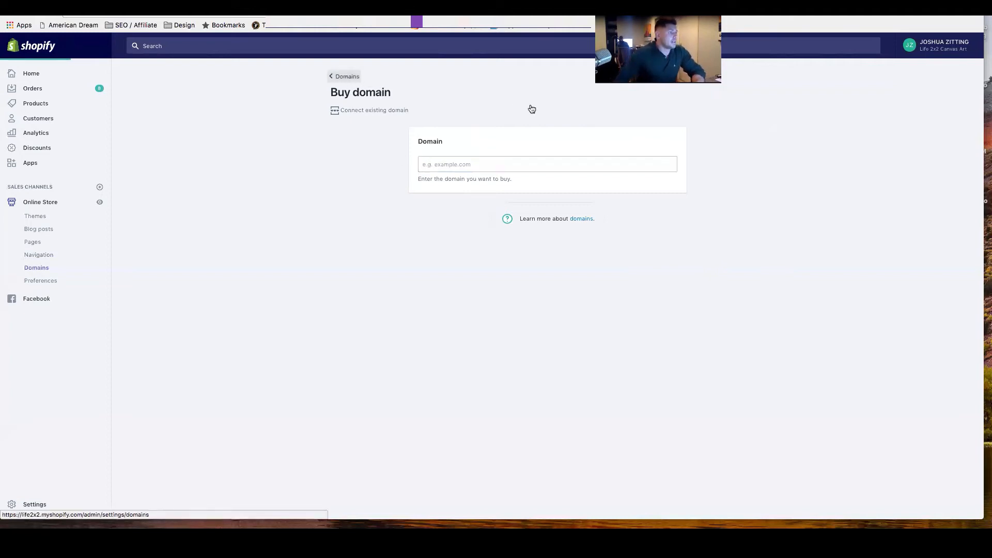
Go to the store's domains, reopen the form for buying a domain, and search for BBQmagic.
click(349, 77)
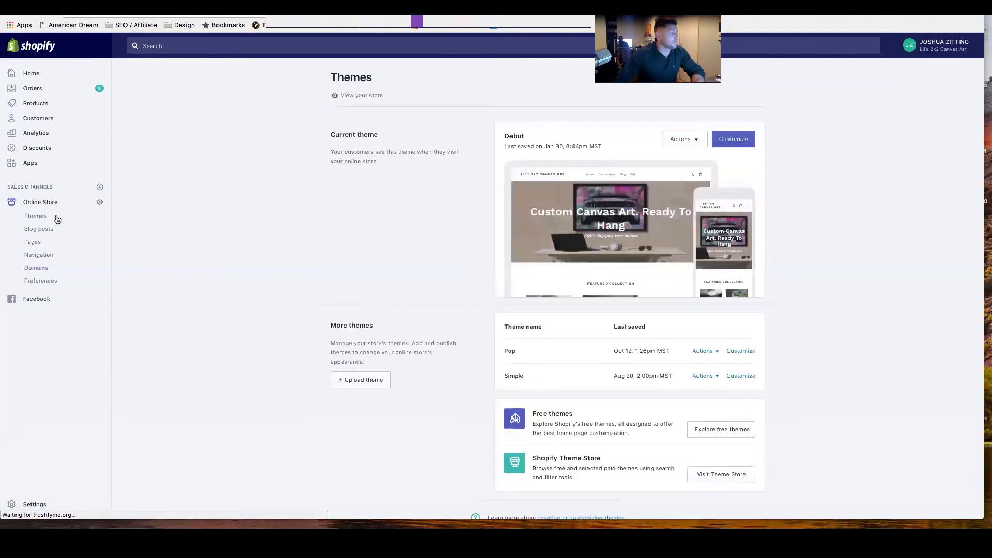
click(36, 269)
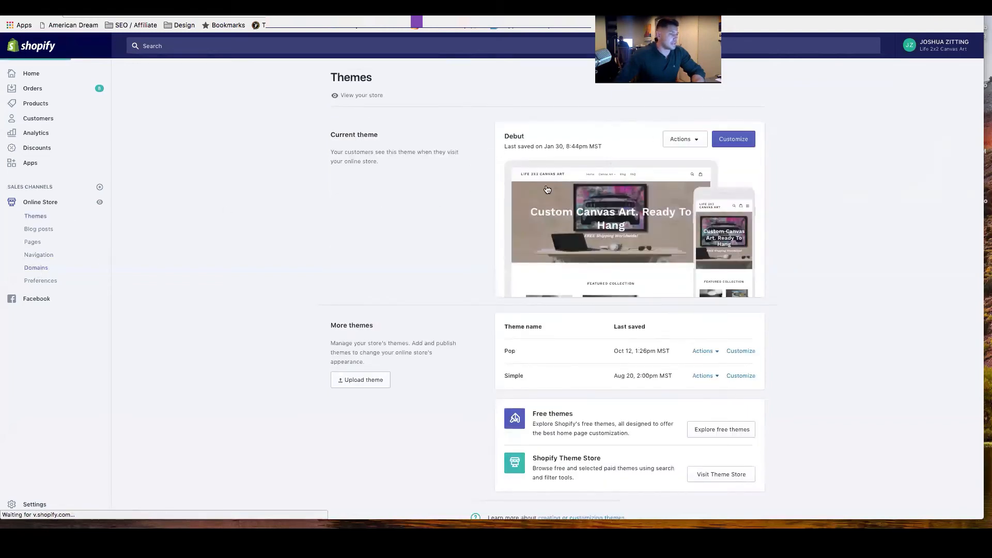
click(734, 101)
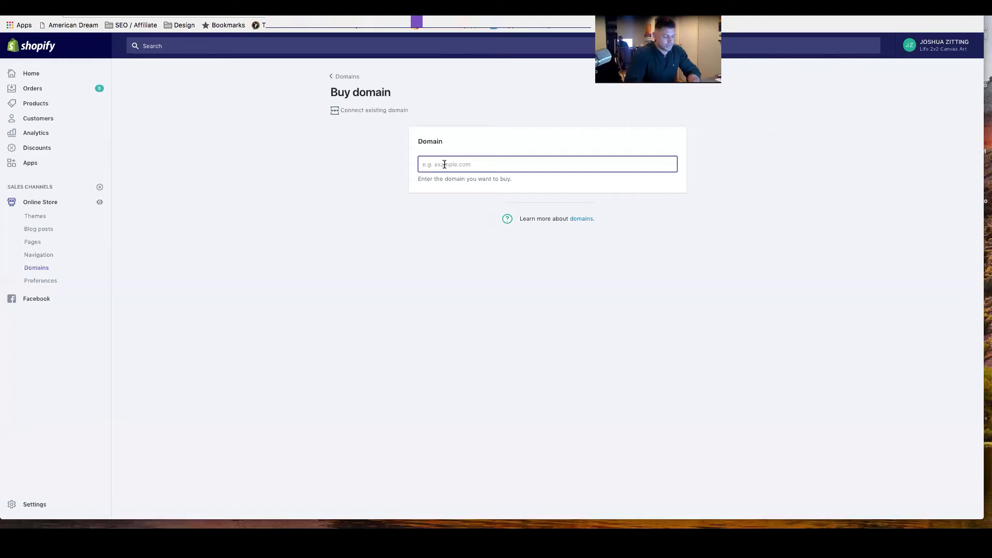
text(BB)
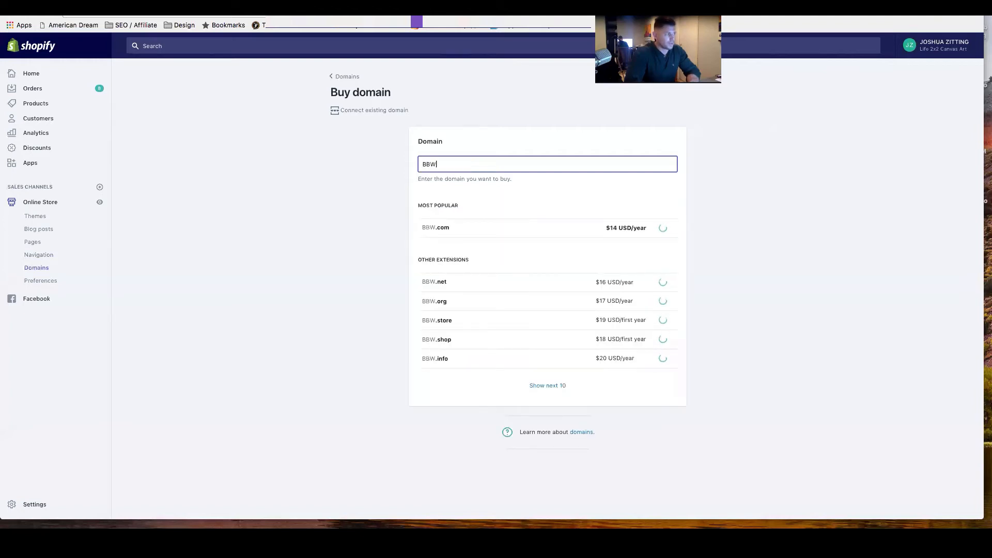
text(Qmagic)
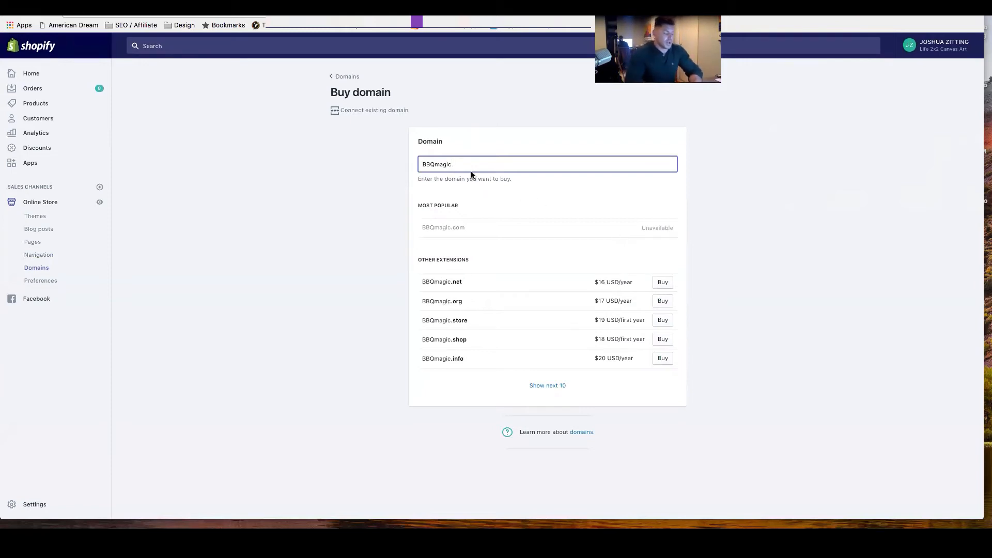
Extend the domain search to BBQMagicDealz, with a capital M in Magic.
text(Dealz)
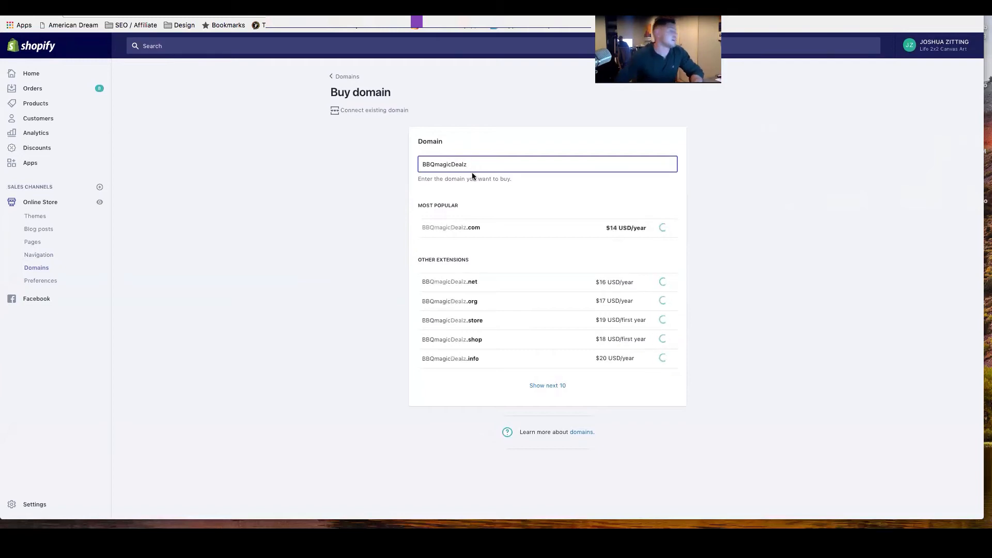
click(438, 164)
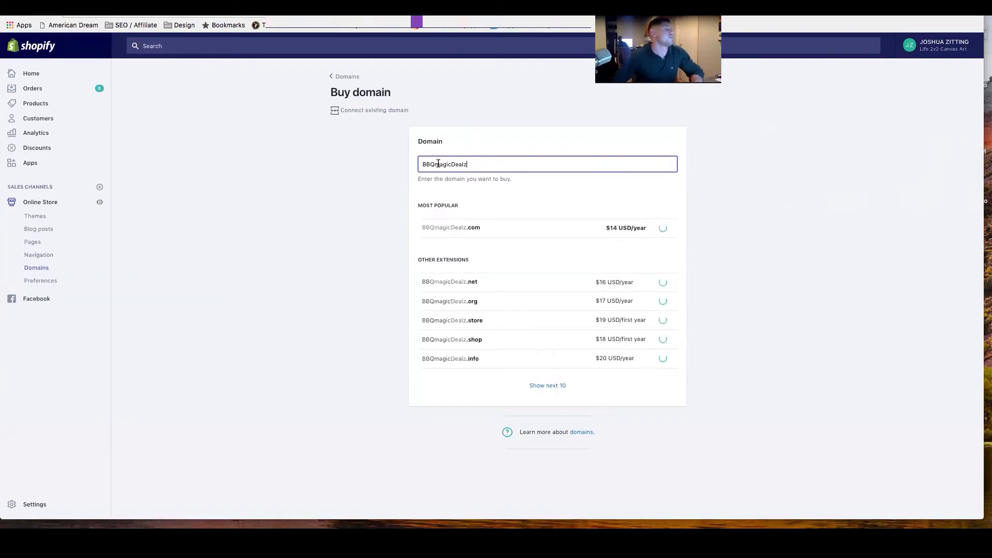
key(BackSpace)
text(M)
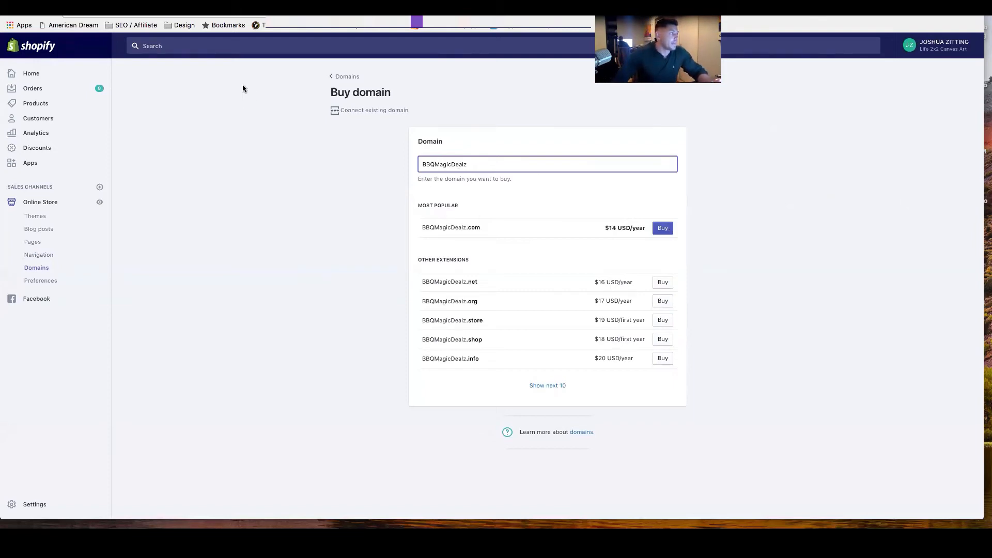
click(207, 13)
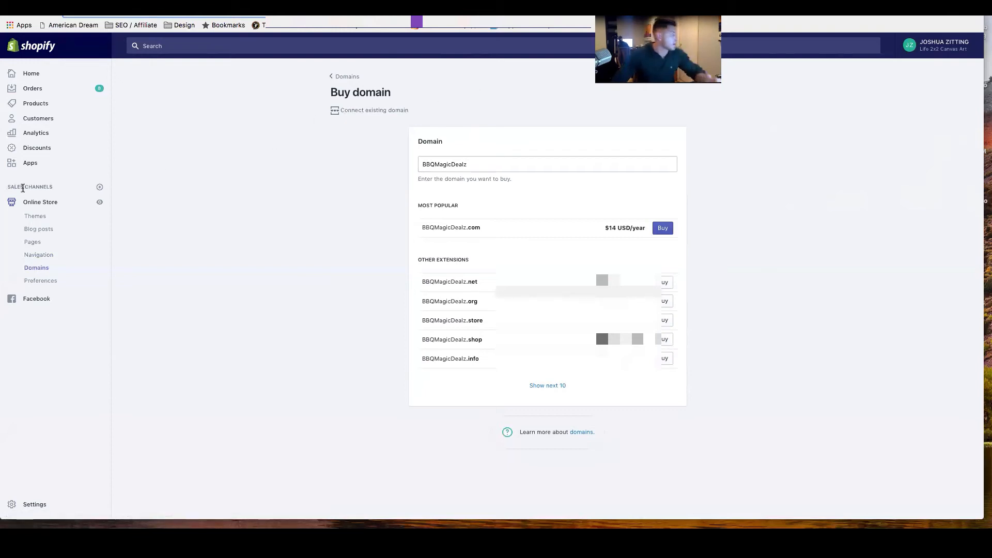
Open the online store's Preferences, and search Google for life2x2.com in a new tab.
click(40, 284)
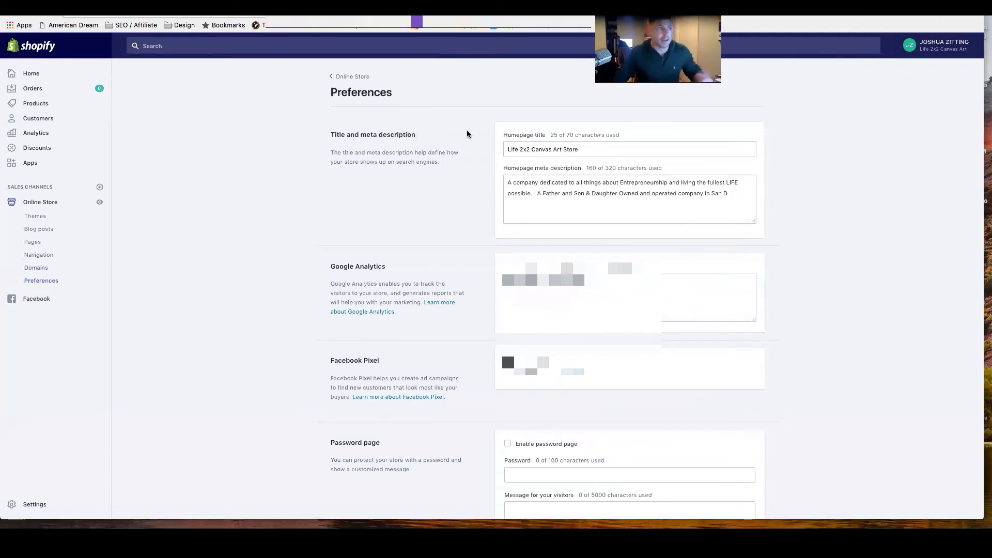
key(super+t)
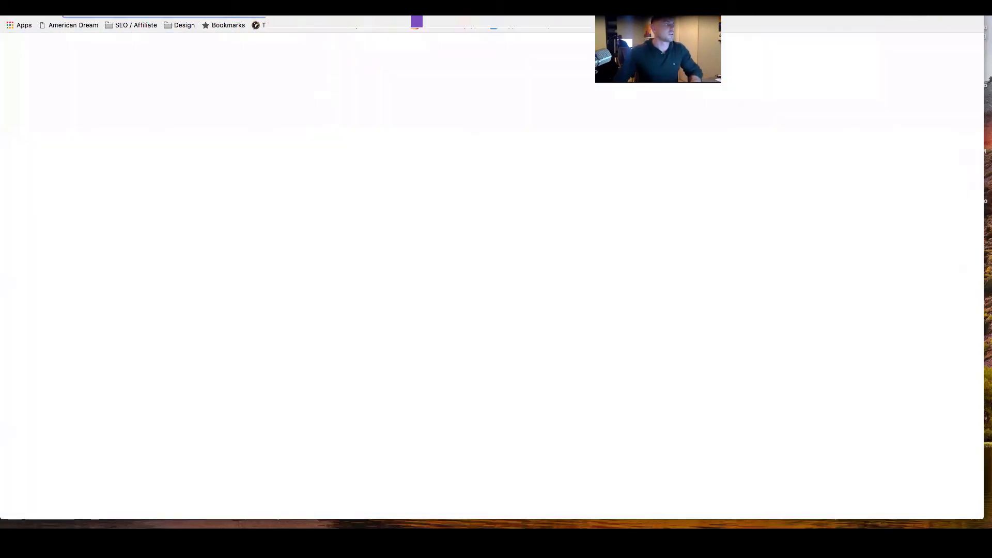
text(google)
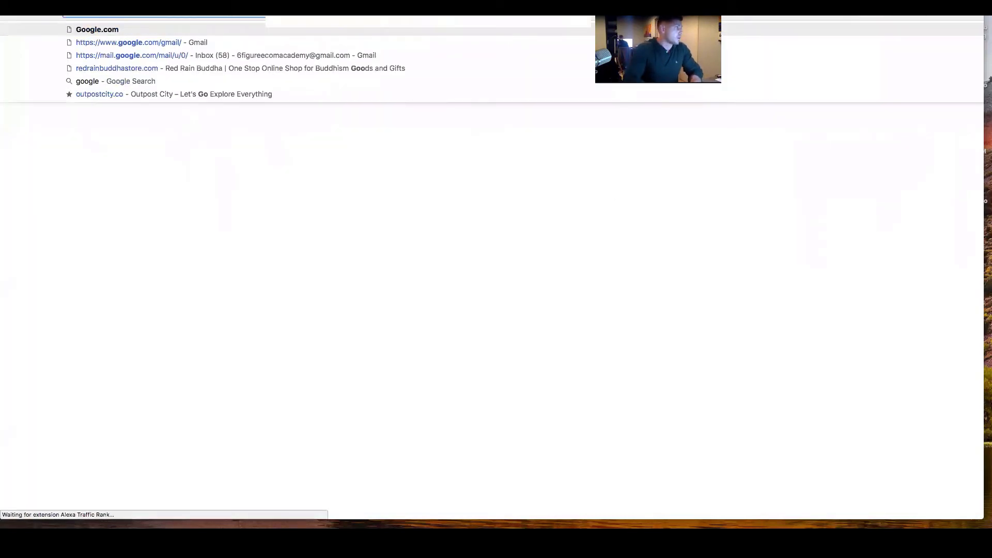
key(Return)
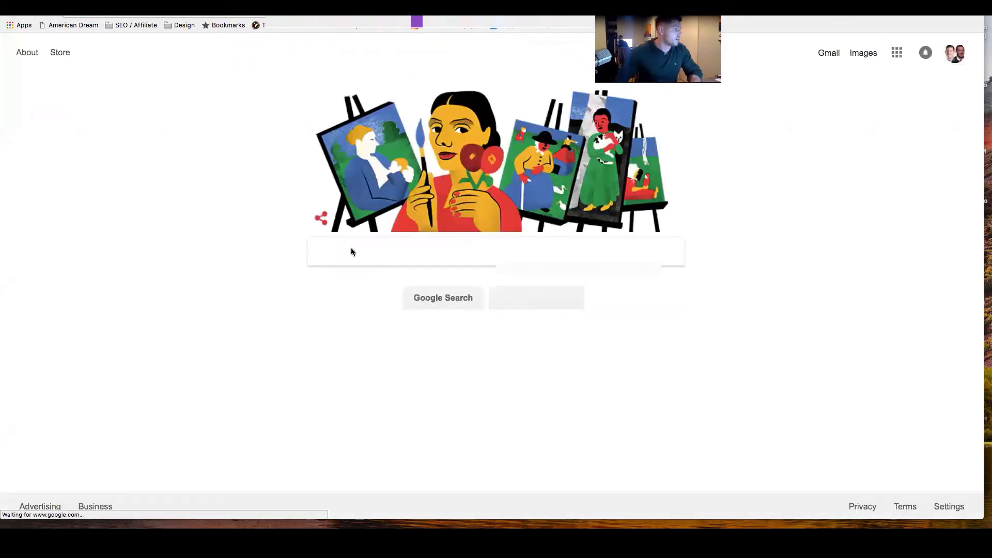
text(life)
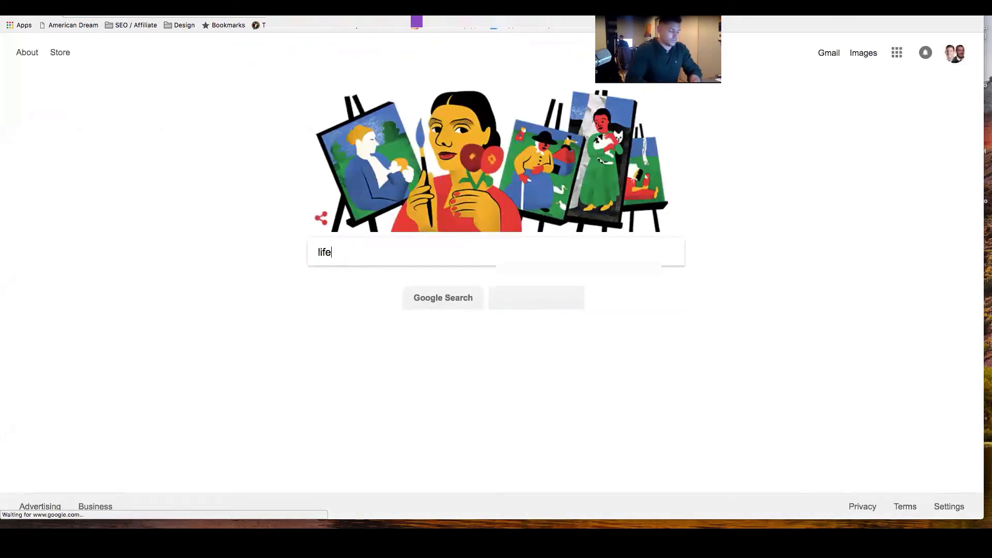
text(2x2.com)
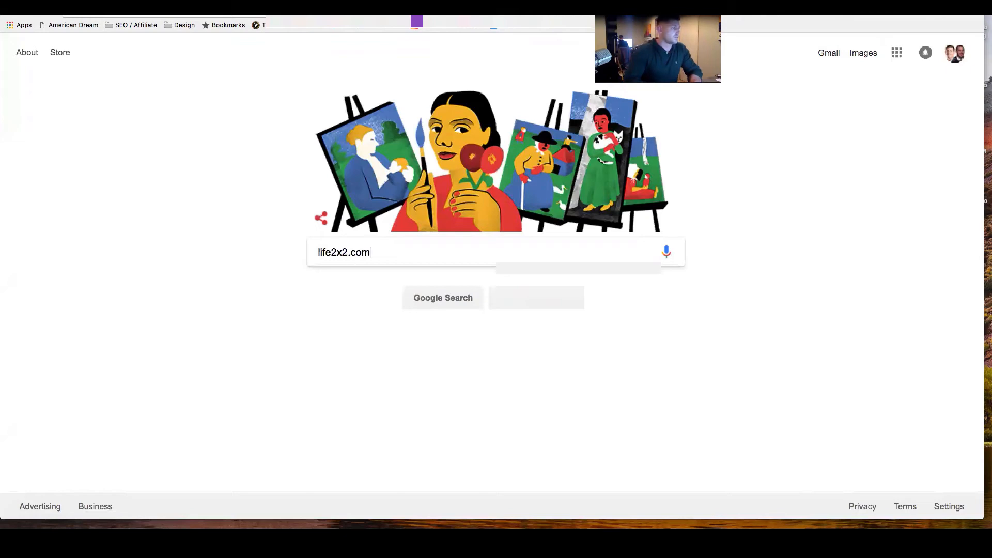
key(Return)
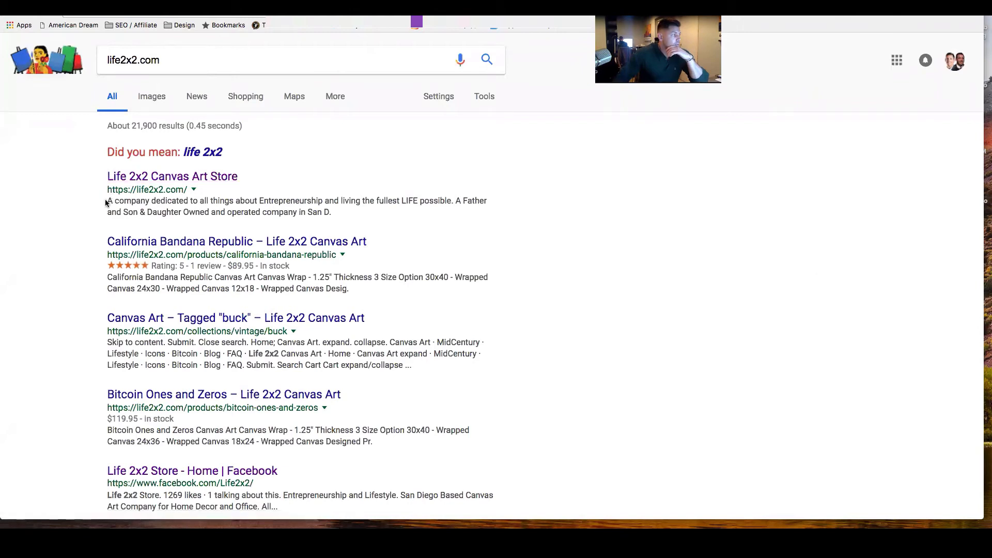
Highlight the description under the Life 2x2 Canvas Art Store search result and look through the other results.
drag(107, 201, 331, 212)
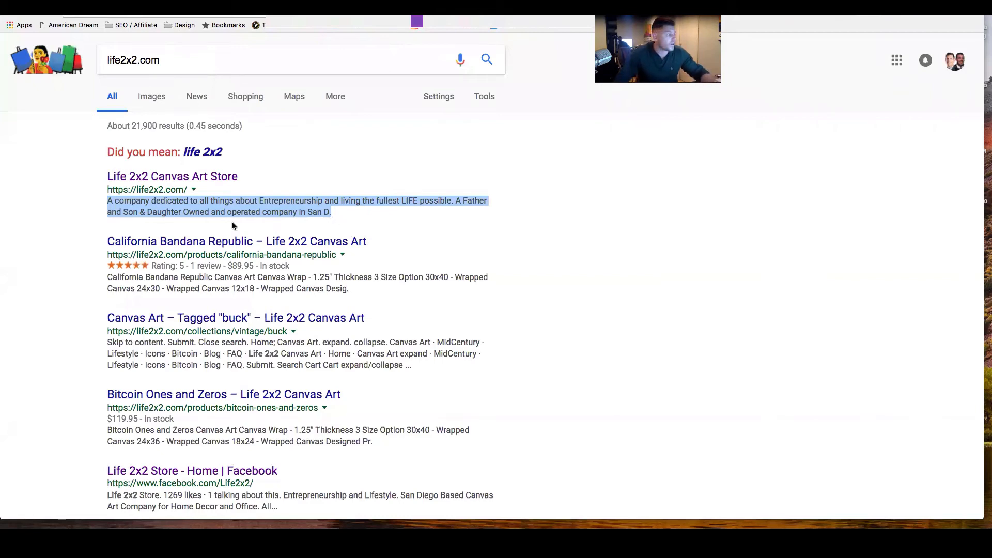
click(70, 227)
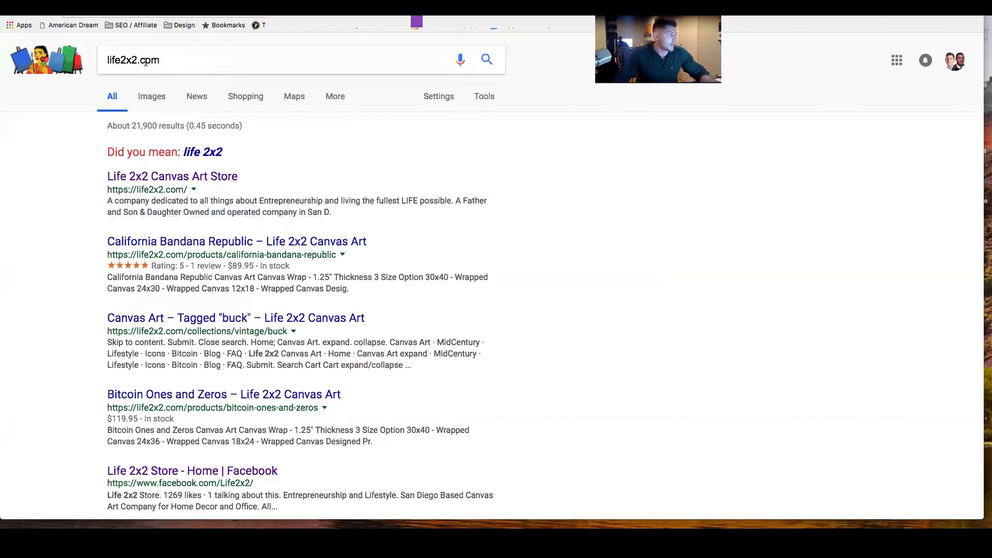
scroll(116, 239, down, 5)
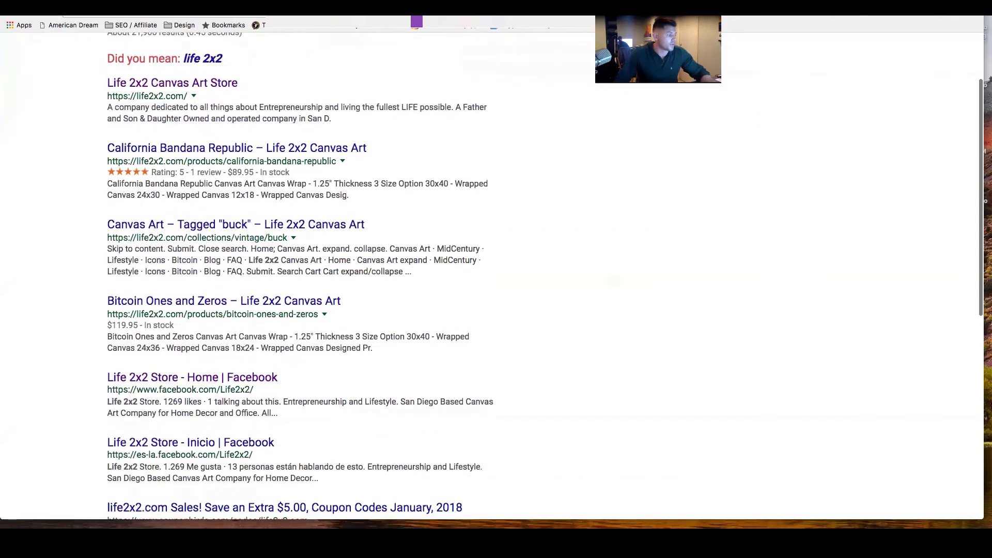
scroll(115, 239, up, 5)
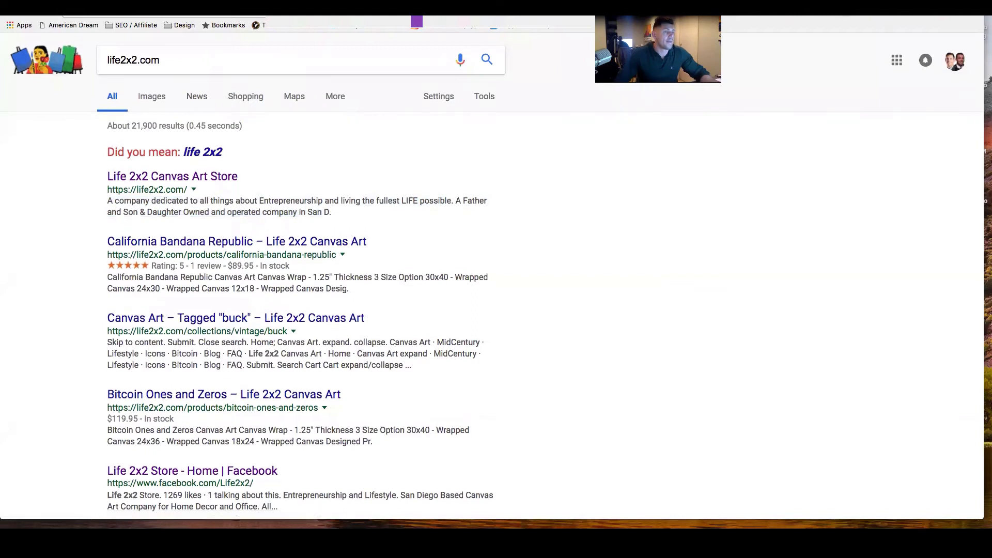
click(189, 60)
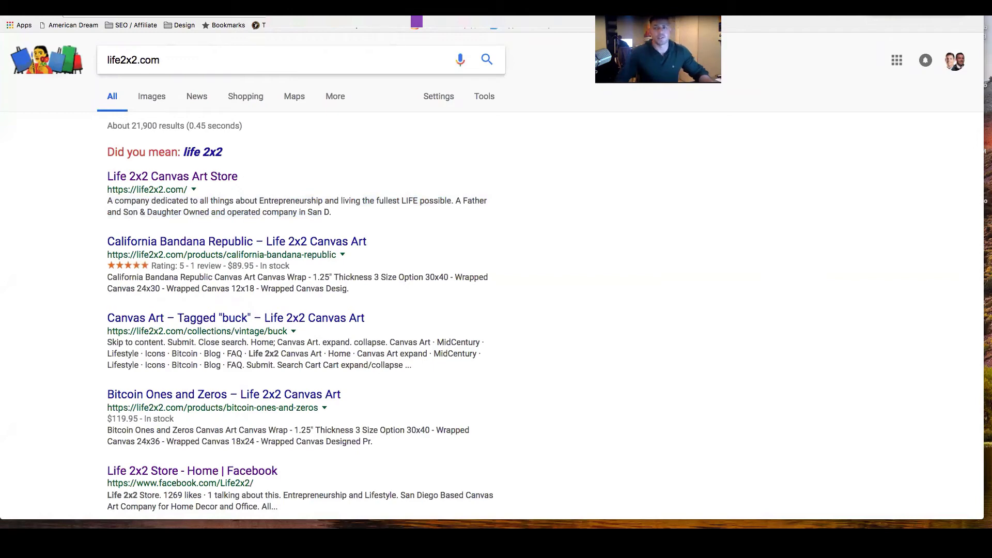
Return to the Shopify Preferences page and highlight the homepage title and the homepage meta description.
key(ctrl+Tab)
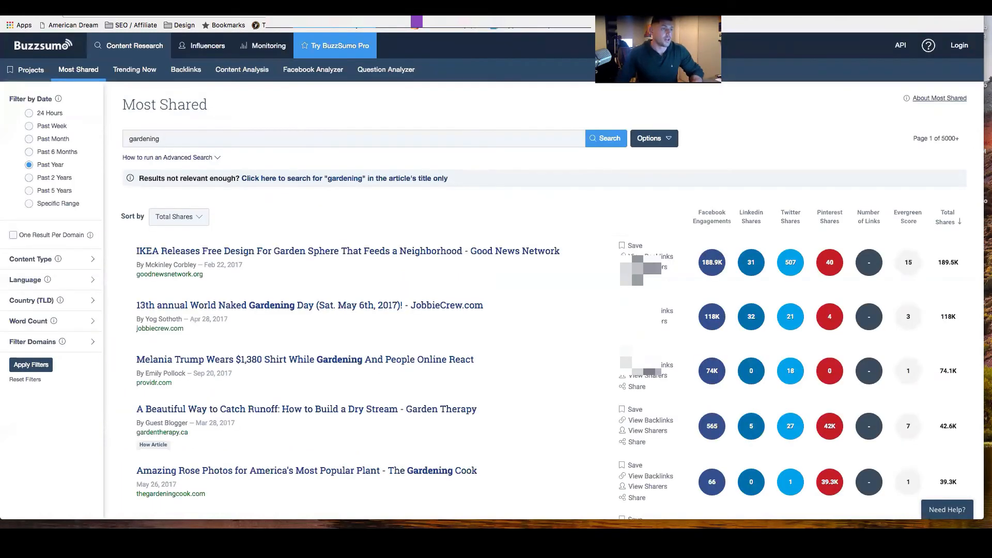
key(ctrl+shift+Tab)
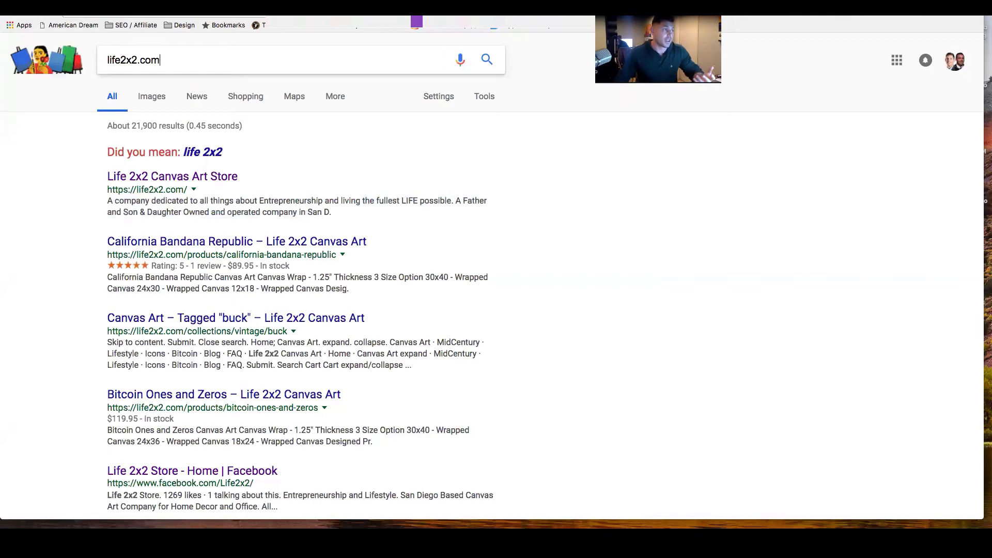
key(ctrl+shift+Tab)
key(ctrl+shift+Tab)
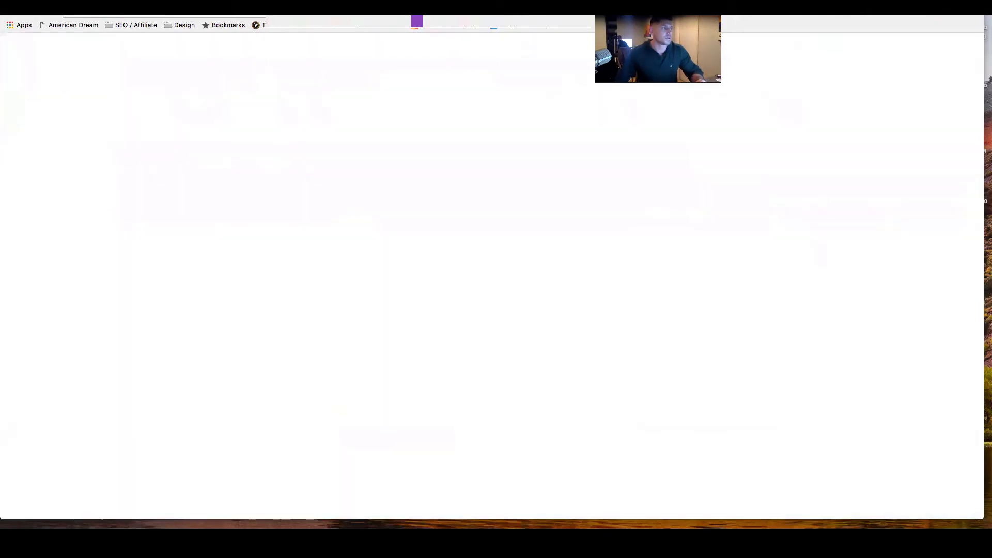
key(ctrl+shift+Tab)
key(ctrl+shift+Tab)
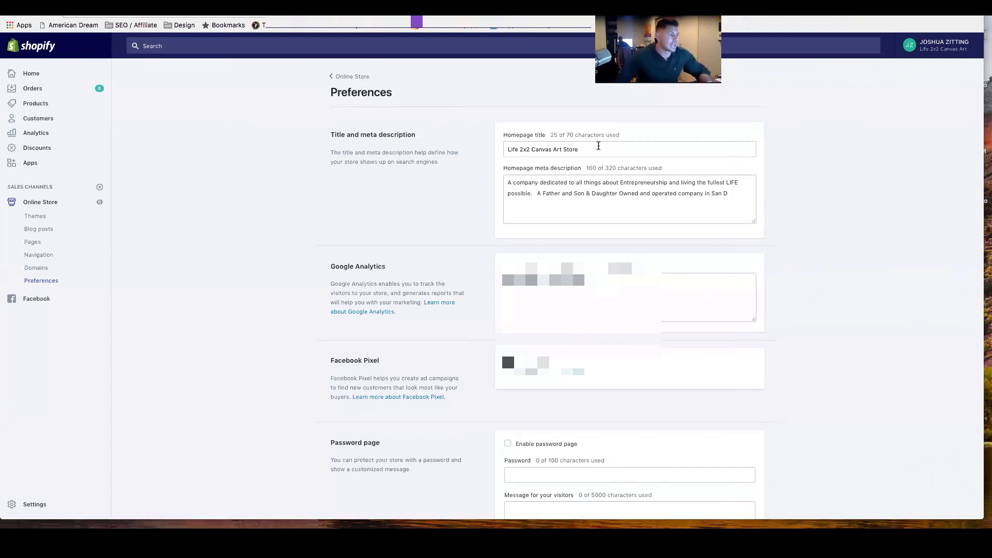
click(598, 147)
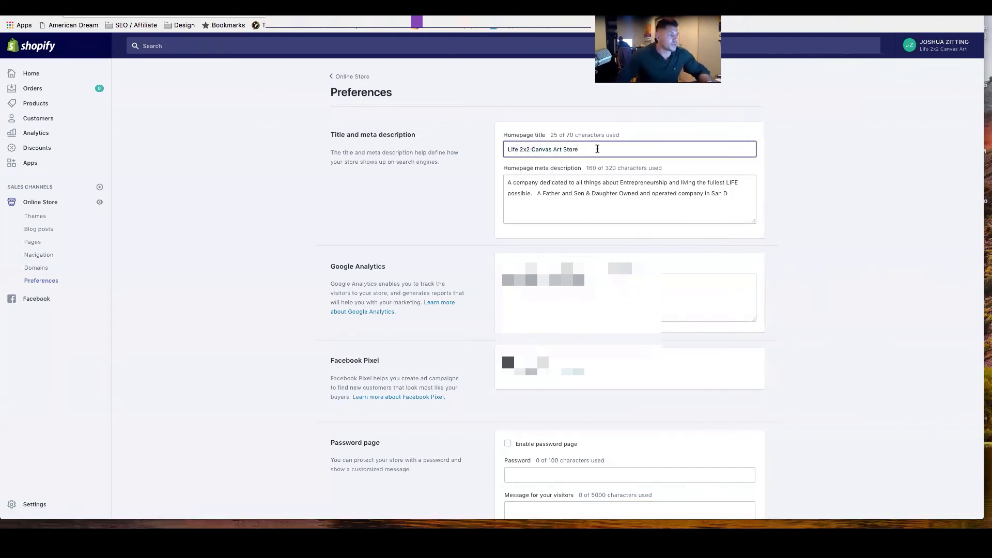
triple_click(592, 150)
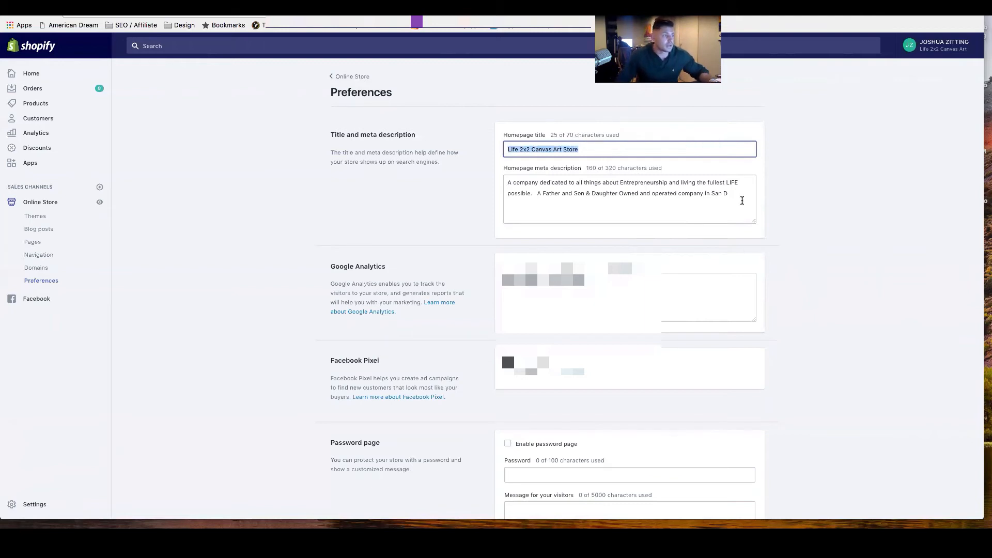
drag(740, 198, 505, 184)
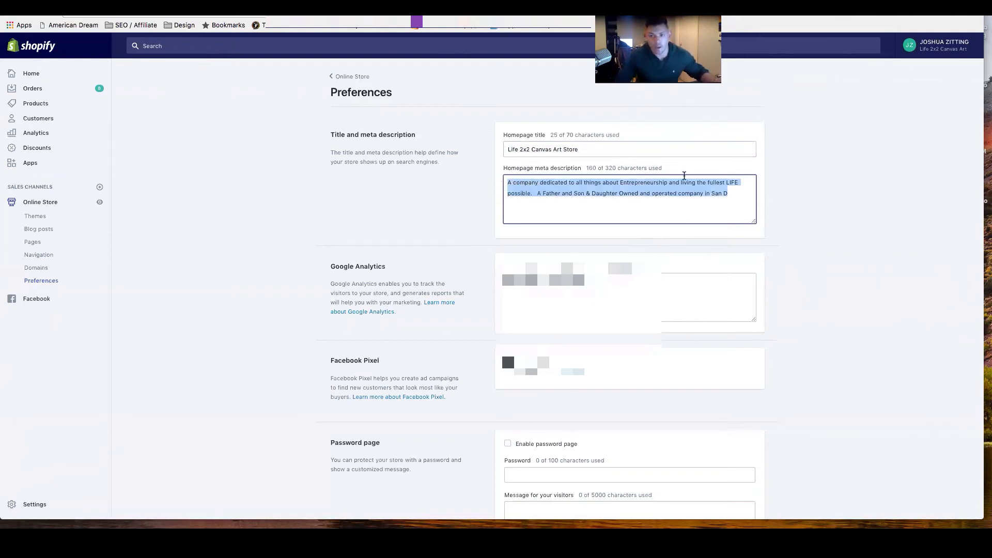
Review the Google Analytics, Facebook Pixel and password page sections of the store's preferences.
scroll(621, 205, down, 3)
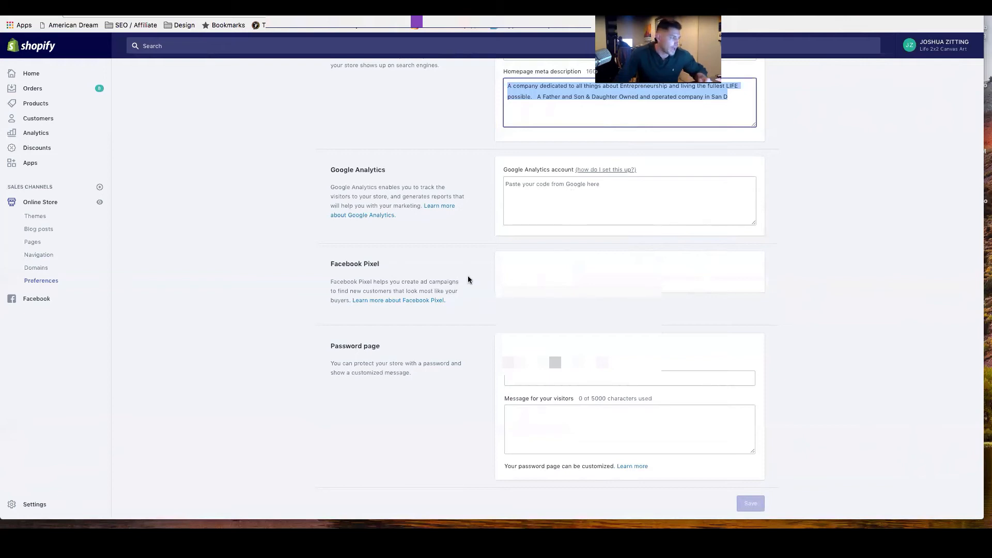
scroll(440, 259, up, 3)
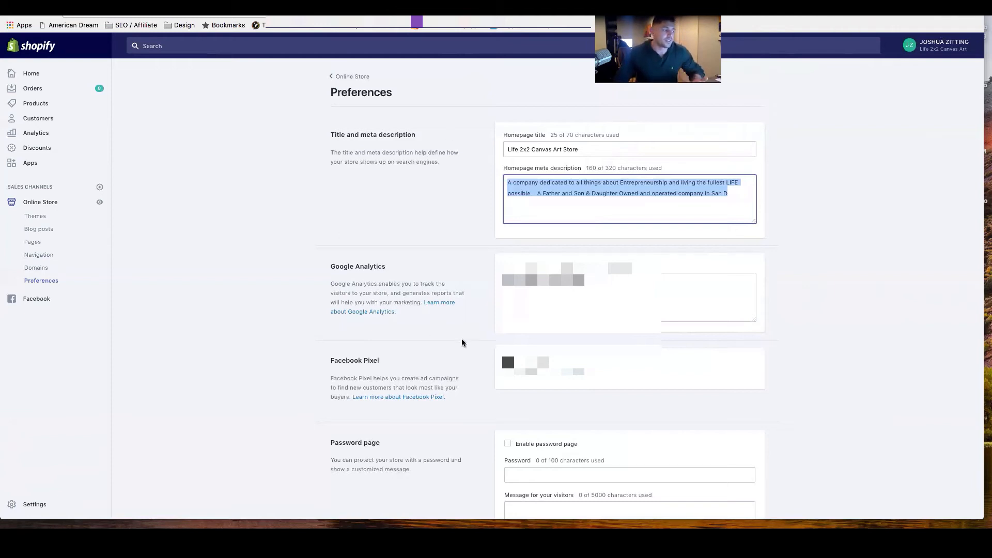
scroll(465, 340, down, 2)
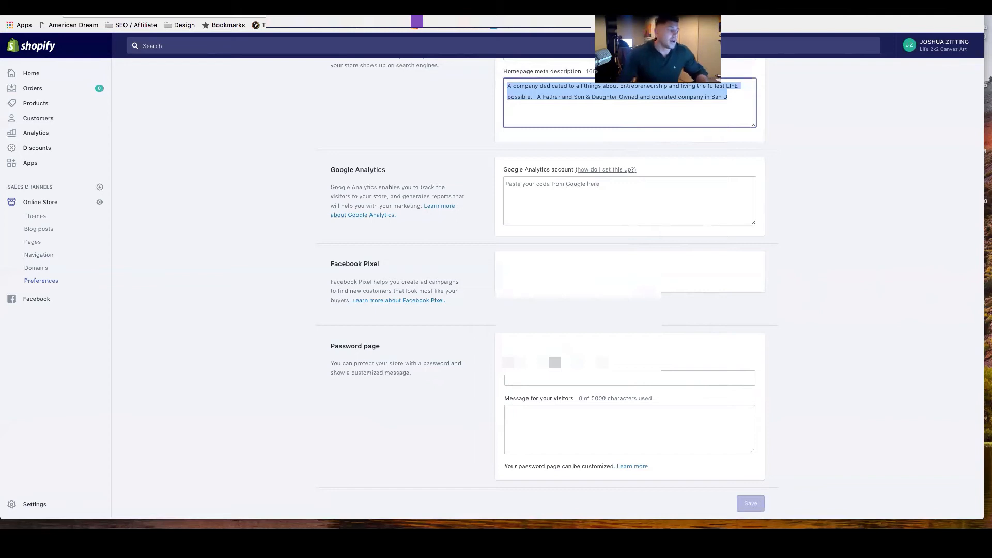
click(531, 281)
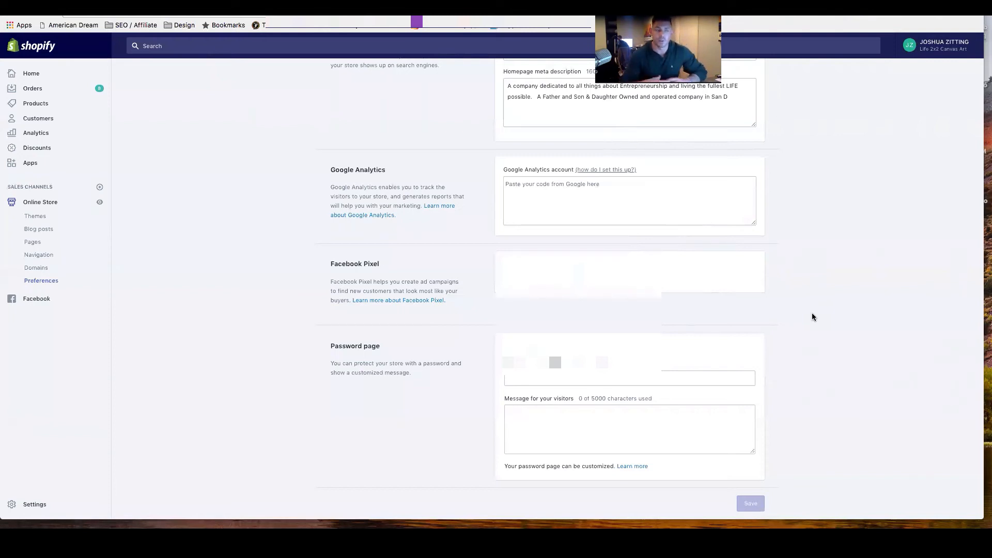
scroll(730, 365, down, 2)
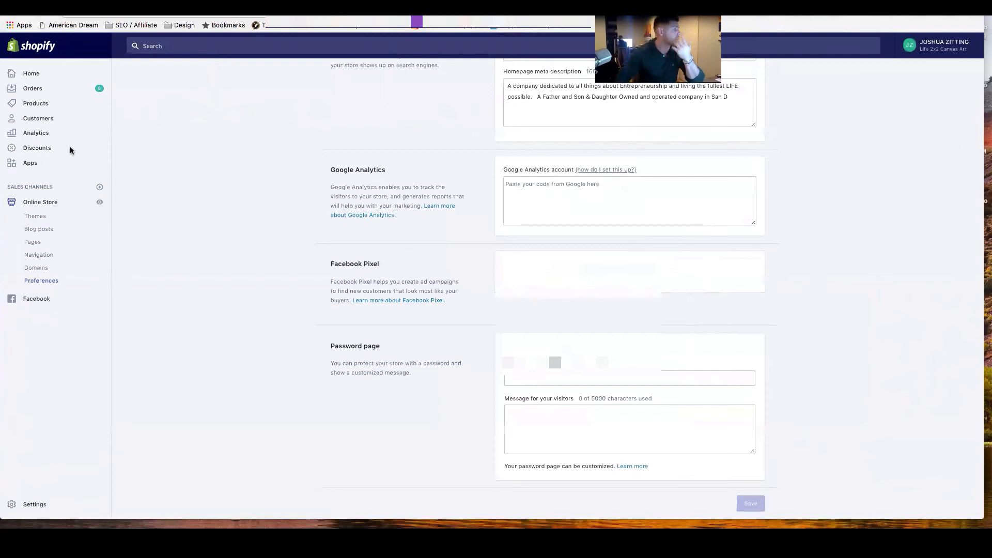
Open the store's product list and go to its collections.
click(36, 105)
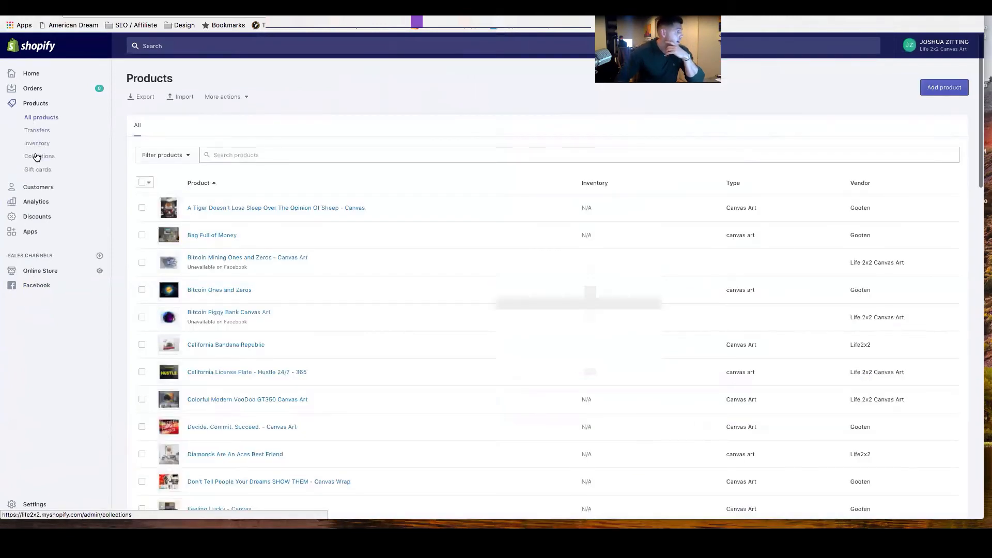
click(37, 157)
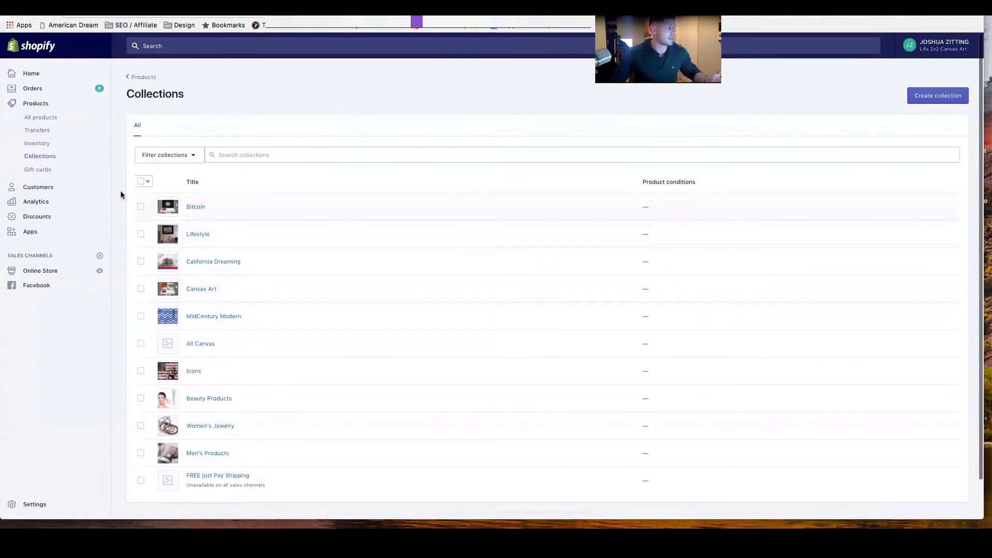
Open the Bag Full of Money product and review the list of collections it can be assigned to.
click(36, 113)
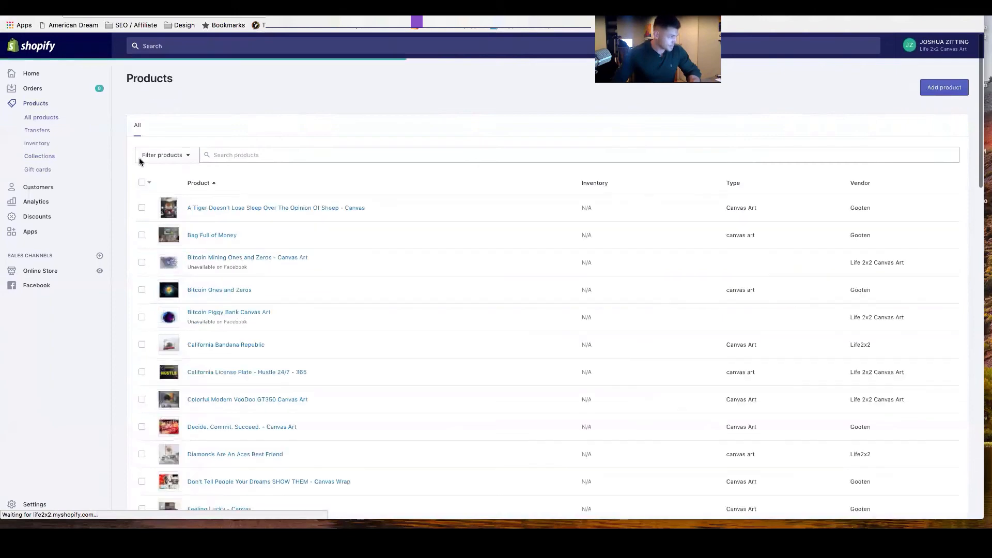
click(216, 237)
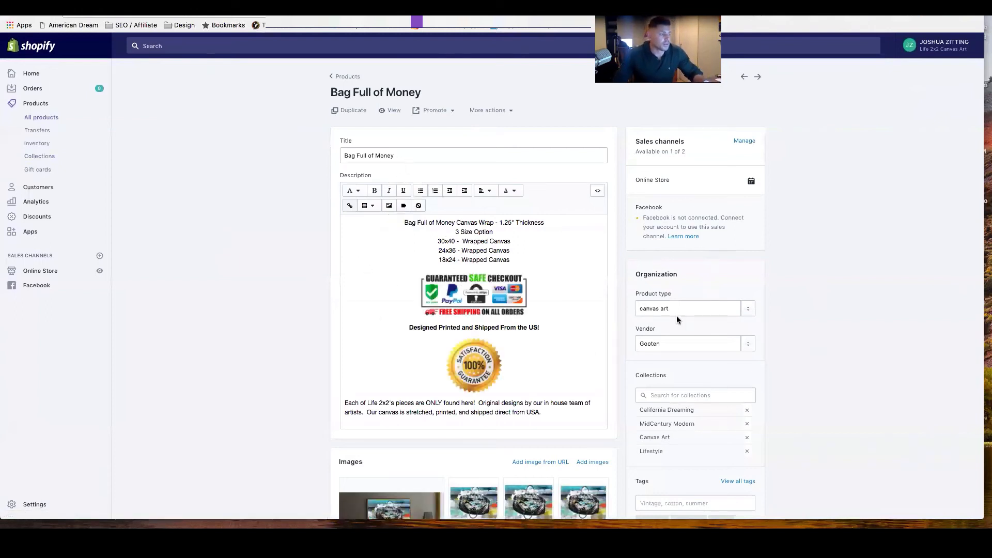
scroll(677, 315, down, 3)
click(663, 313)
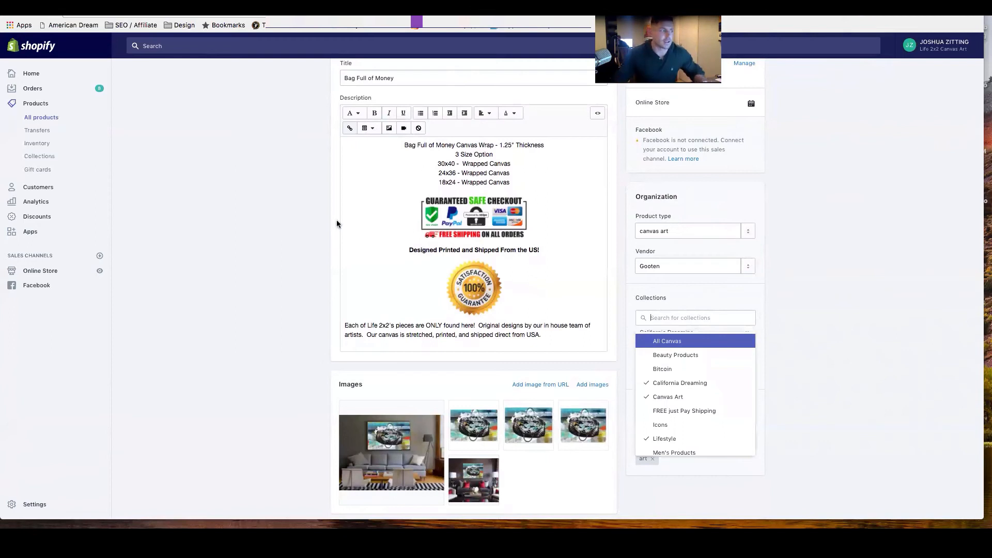
click(790, 300)
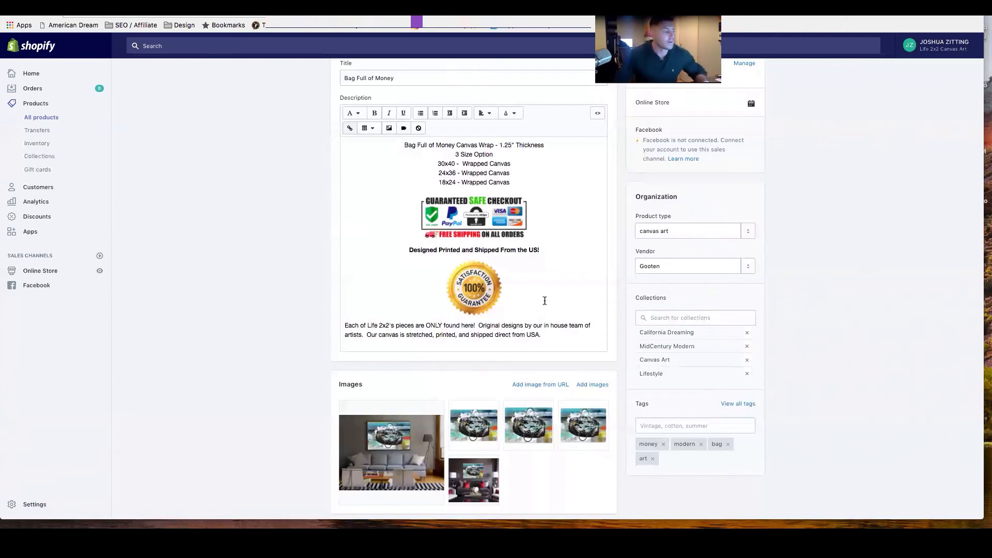
scroll(233, 301, up, 3)
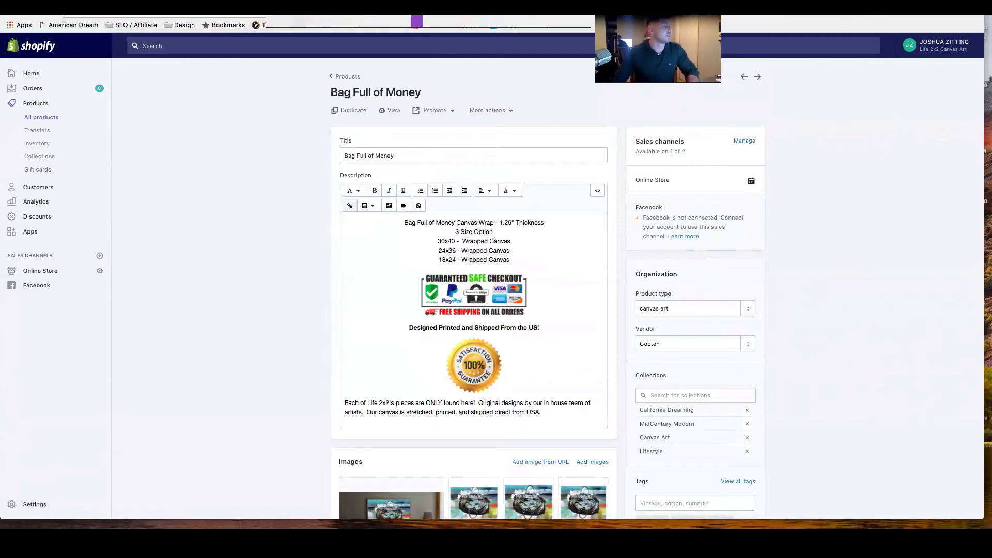
Go to the MVMT watch store in the other browser tab and examine its Mens and Womens navigation categories.
key(ctrl+Tab)
text(mvmt)
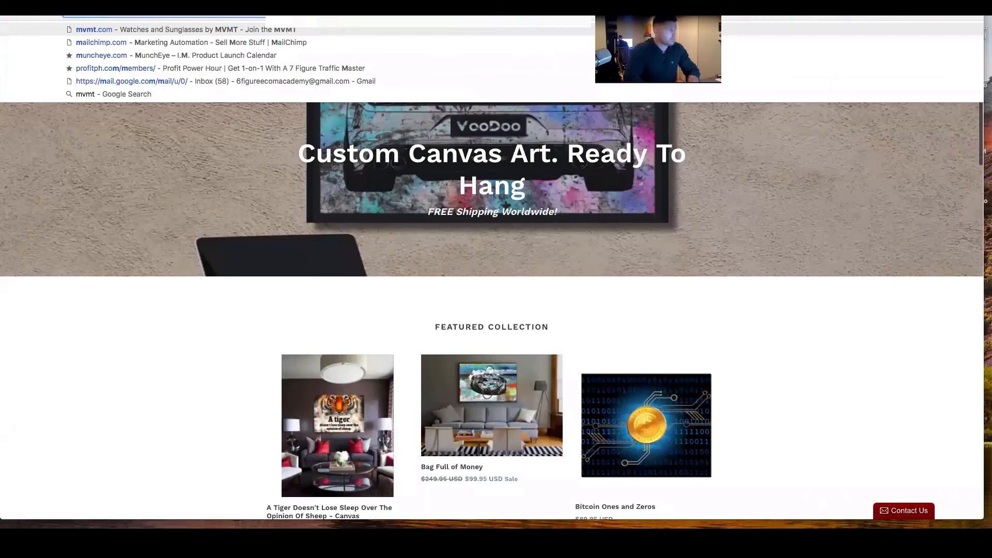
key(Return)
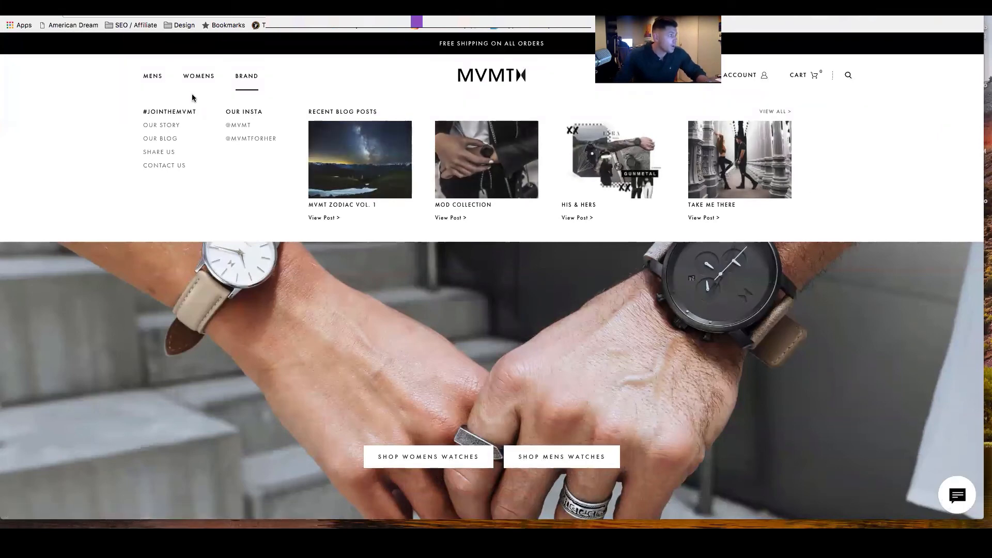
mouse_move(148, 81)
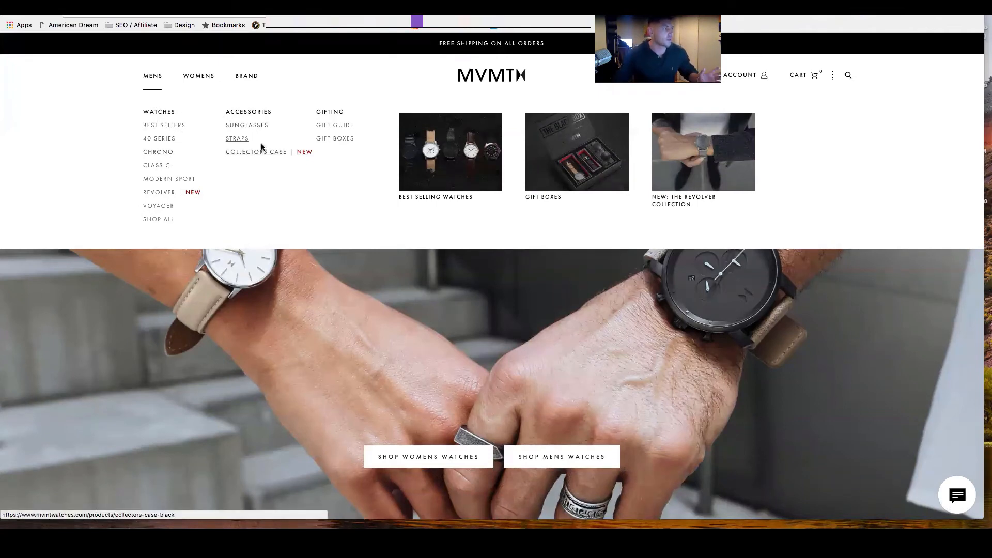
mouse_move(198, 82)
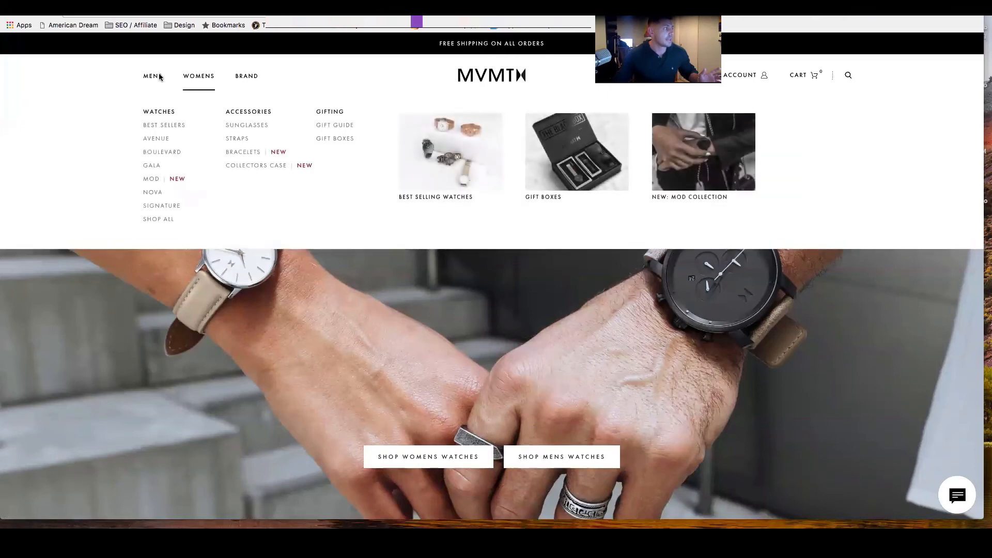
mouse_move(236, 76)
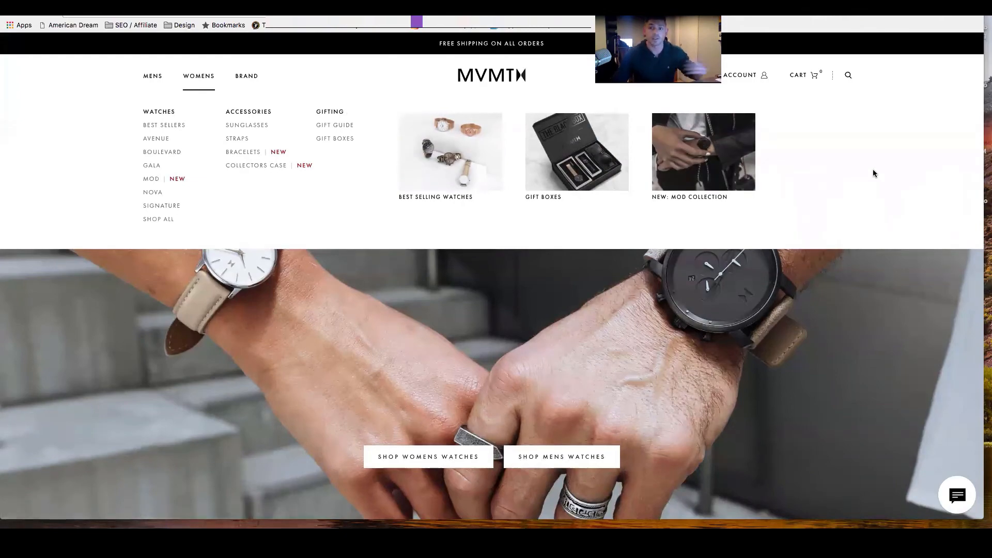
Look through the MVMT homepage's gift guide, #JOINTHEMVMT blog posts and Instagram gallery, and return to its hero image.
scroll(873, 173, down, 10)
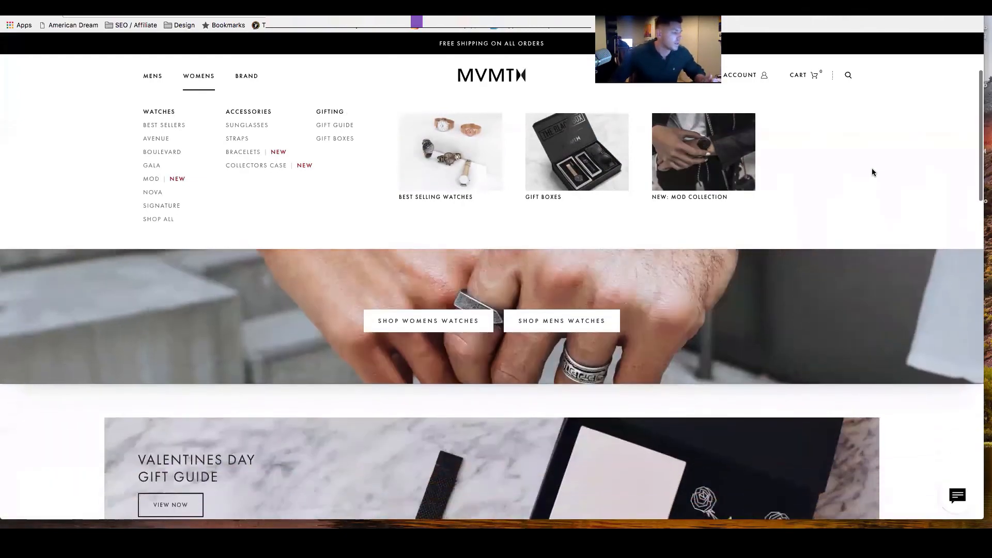
scroll(876, 201, down, 2)
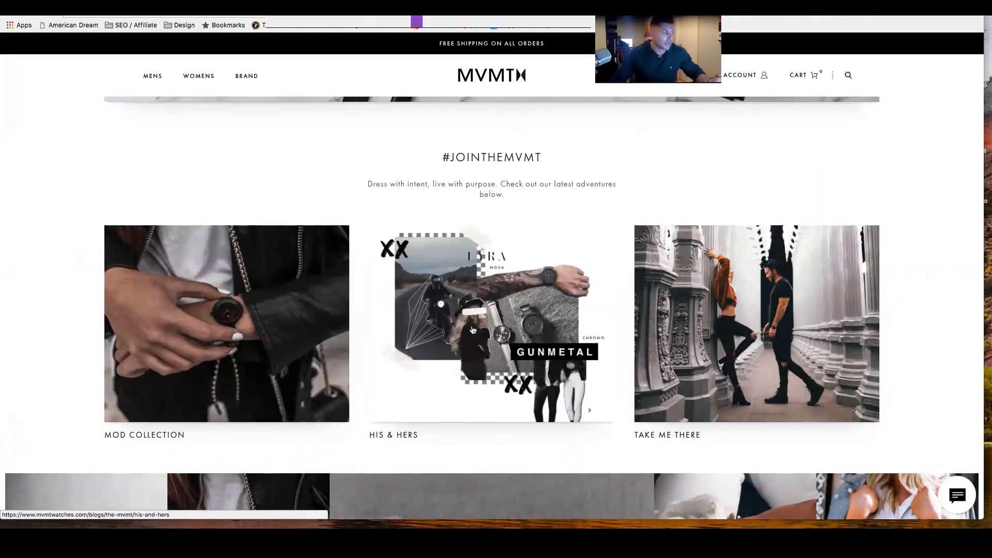
scroll(233, 287, down, 6)
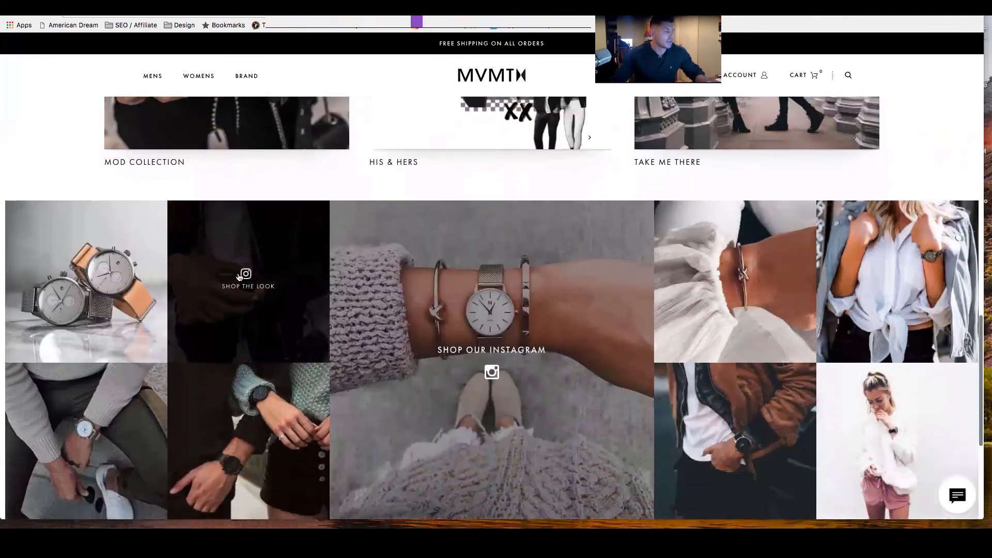
scroll(125, 298, down, 4)
scroll(190, 294, up, 20)
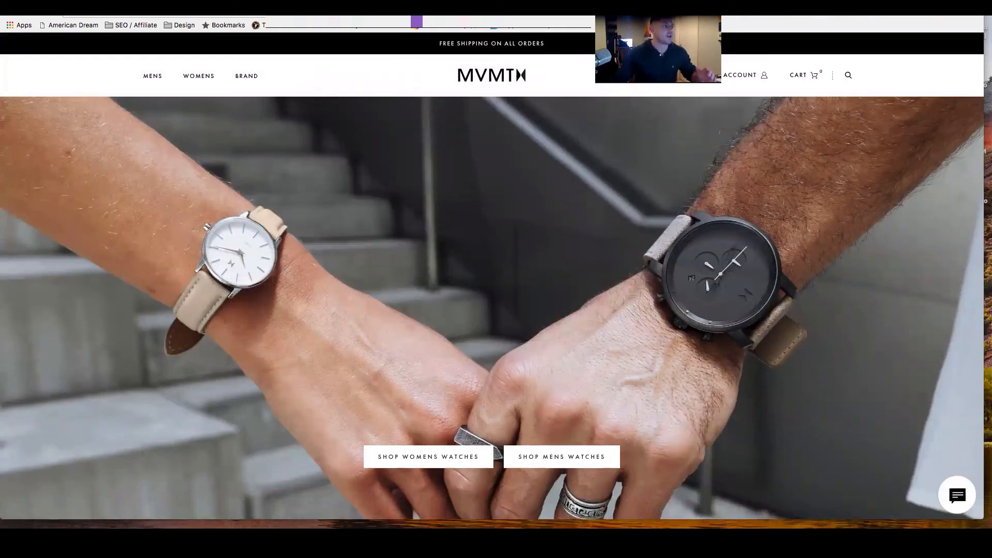
Return to the Shopify admin's shipping settings and view the blank form for adding a shipping zone, leaving it without saving.
key(ctrl+Tab)
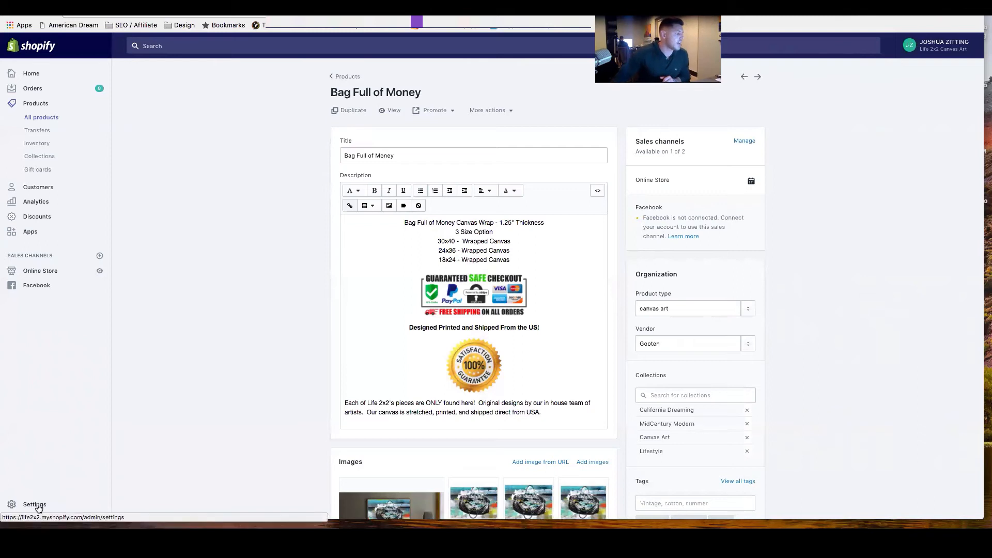
click(32, 504)
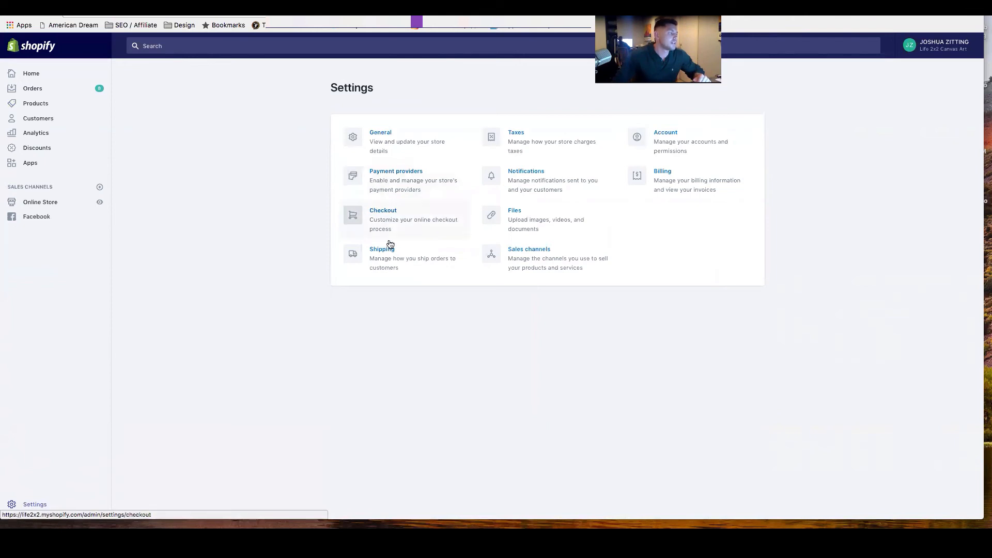
click(387, 258)
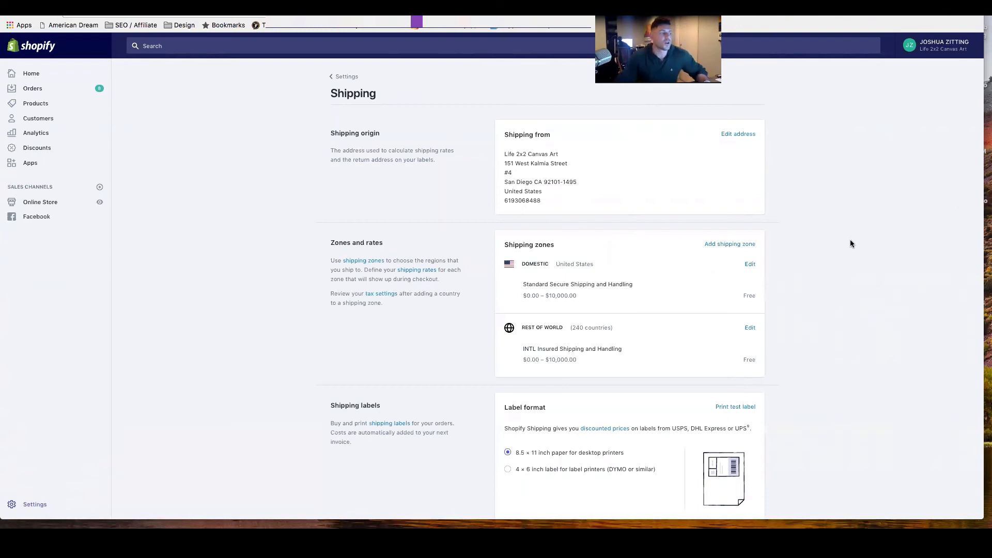
click(731, 249)
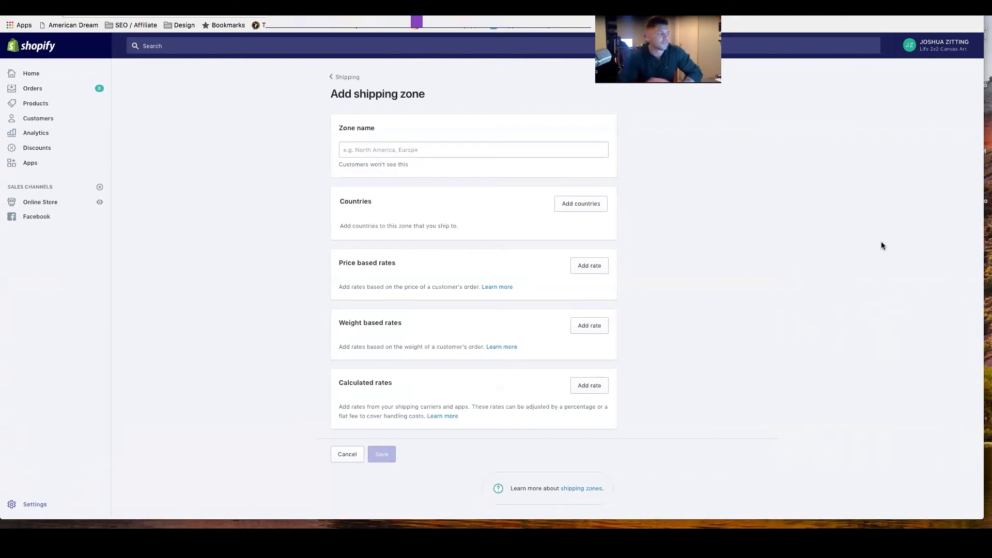
click(343, 77)
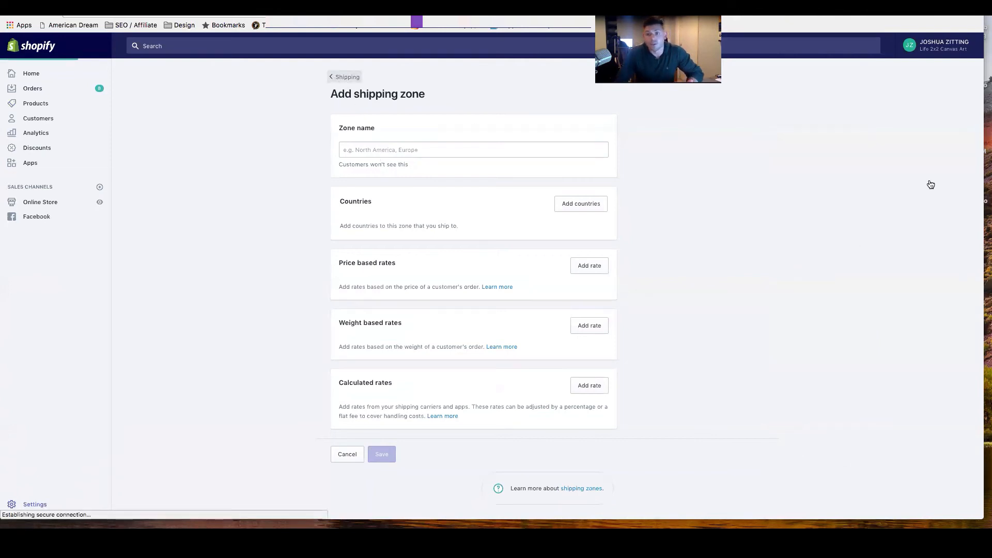
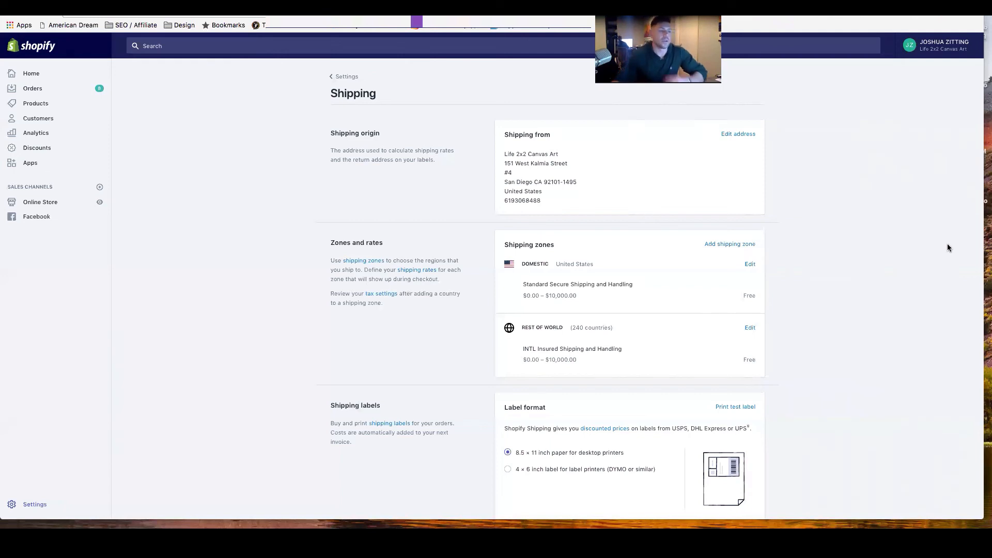
Switch to the Keynote presentation, bring its window fully into view, and add a Title & Subtitle slide after the last slide.
scroll(946, 244, down, 1)
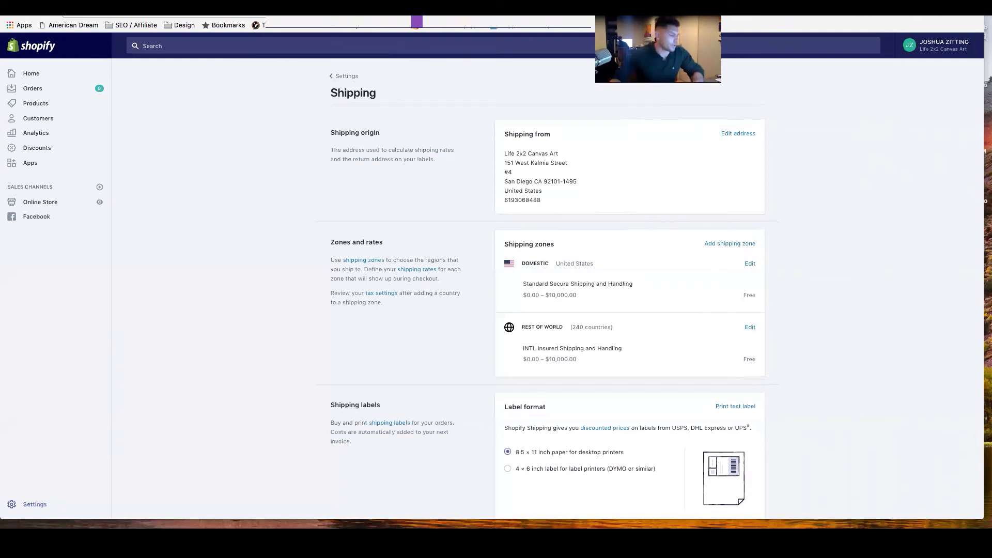
mouse_move(620, 516)
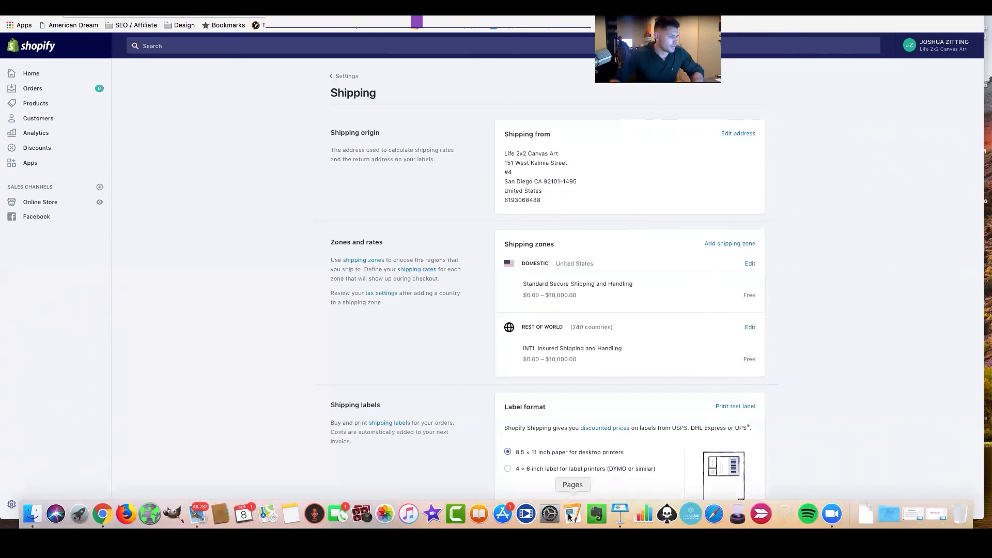
click(615, 512)
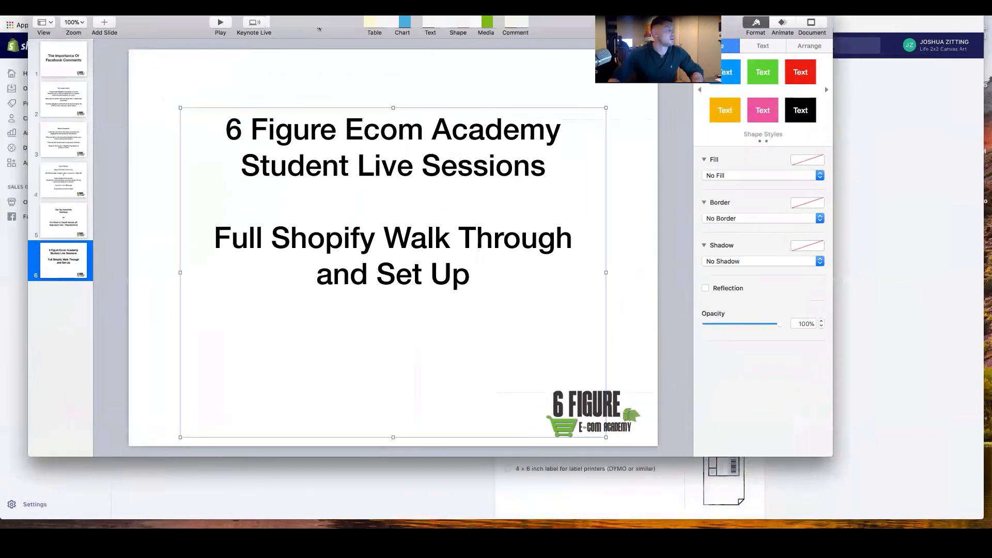
drag(319, 29, 367, 36)
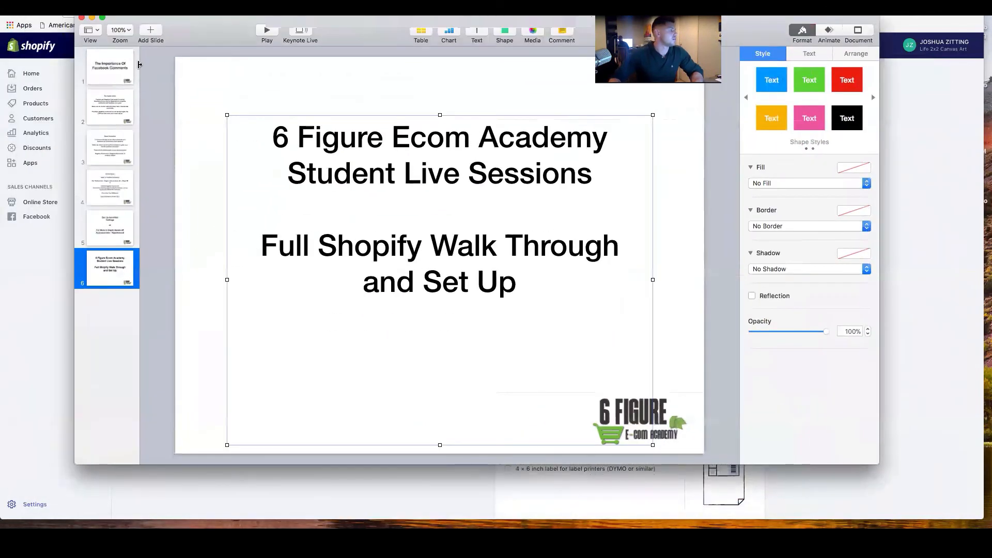
click(151, 31)
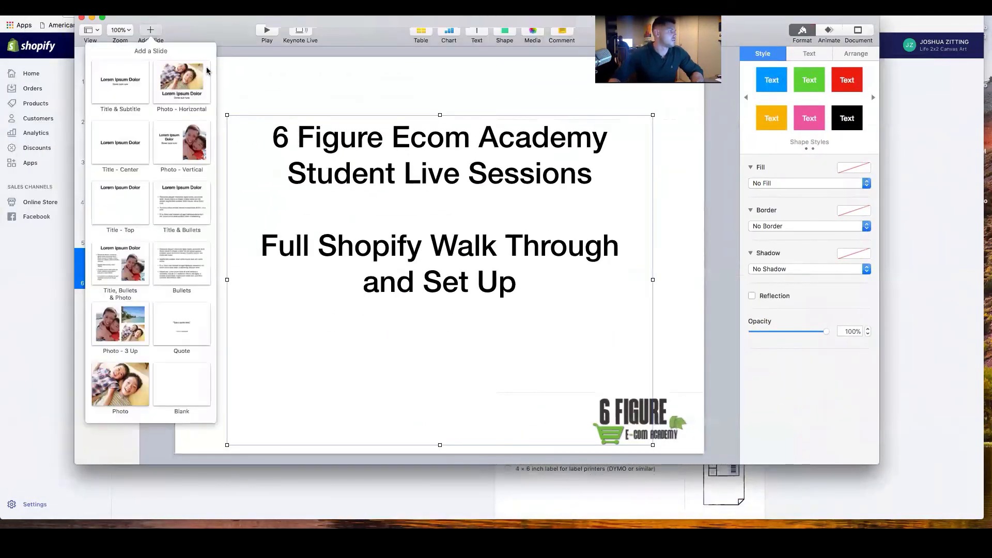
click(146, 83)
Delete the subtitle placeholder from the new slide.
double_click(467, 223)
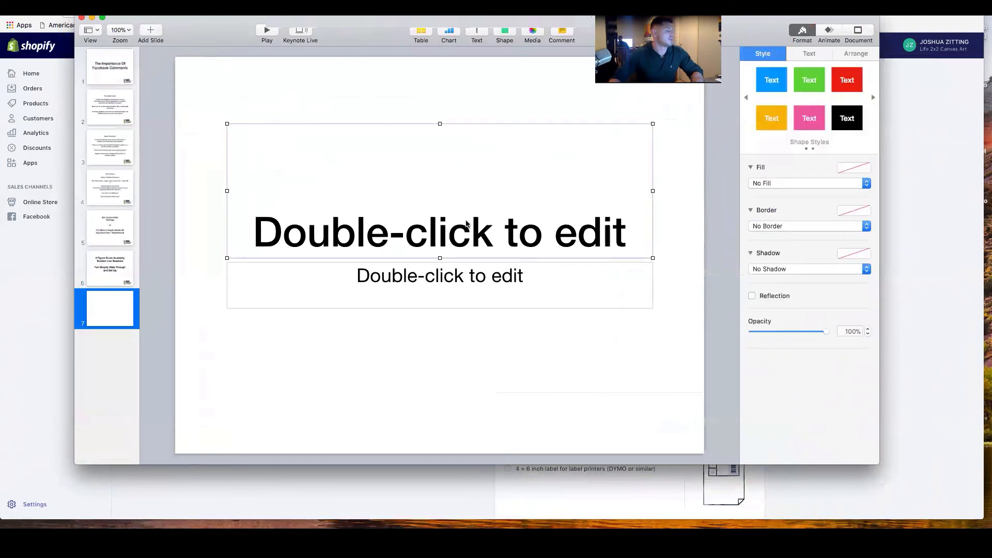
click(473, 280)
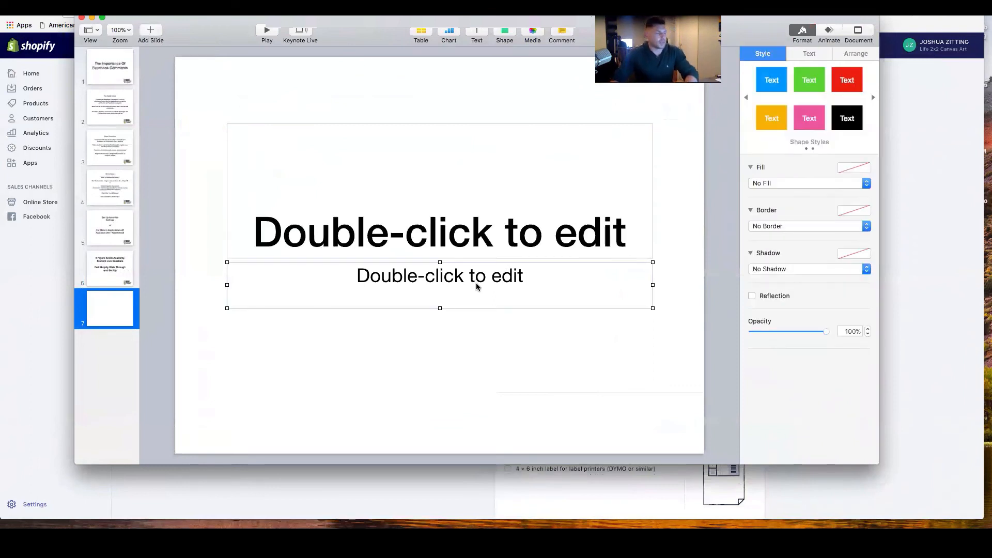
key(Delete)
Title the new slide "Free Plus Shipping" and move the title up to the upper edge of the slide.
click(479, 235)
click(478, 236)
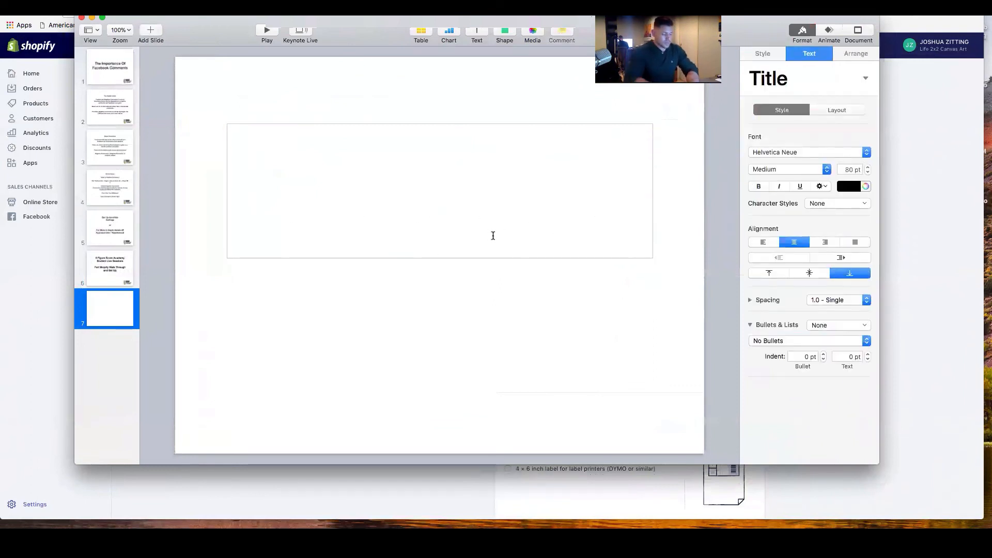
text(Free Plus SHipp)
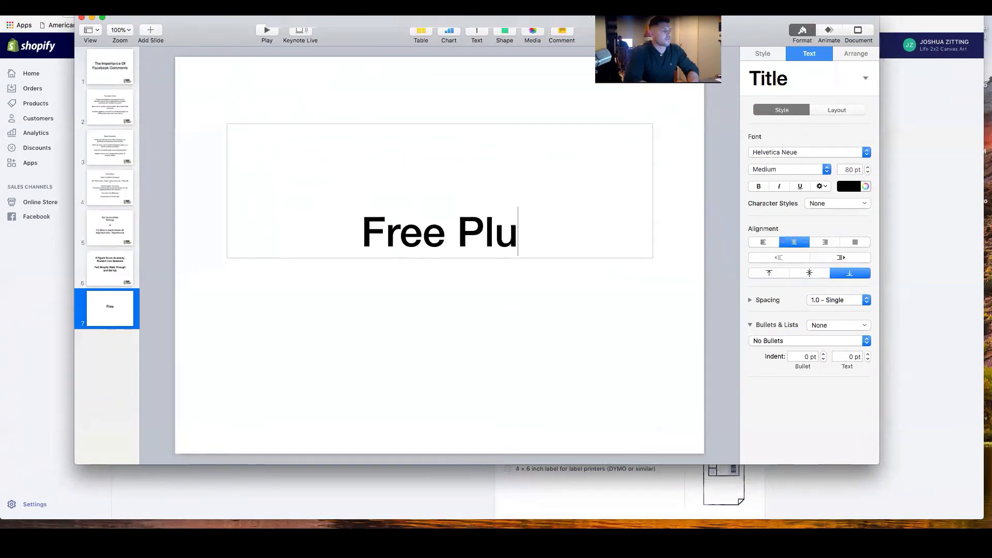
key(BackSpace)
key(BackSpace)
key(BackSpace)
key(BackSpace)
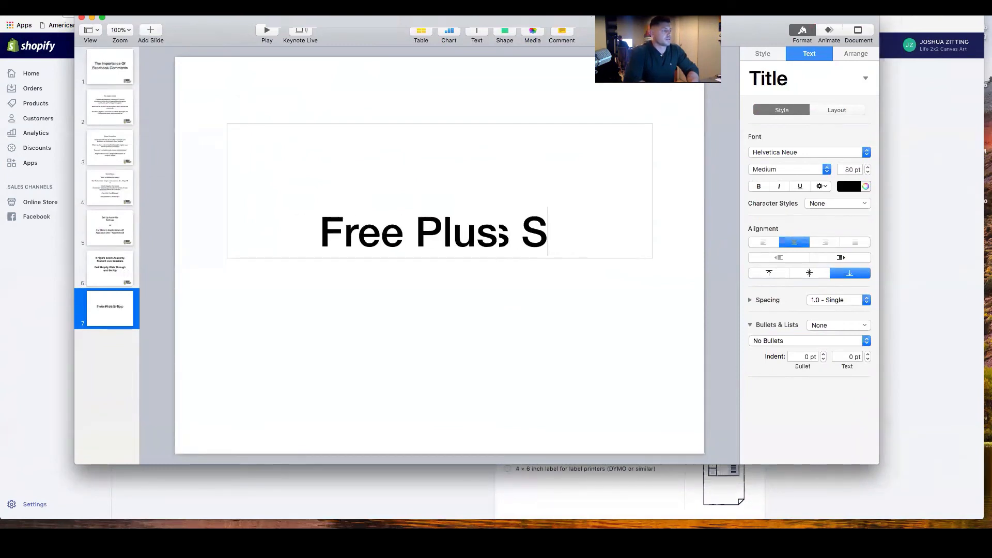
text(hipping)
key(Escape)
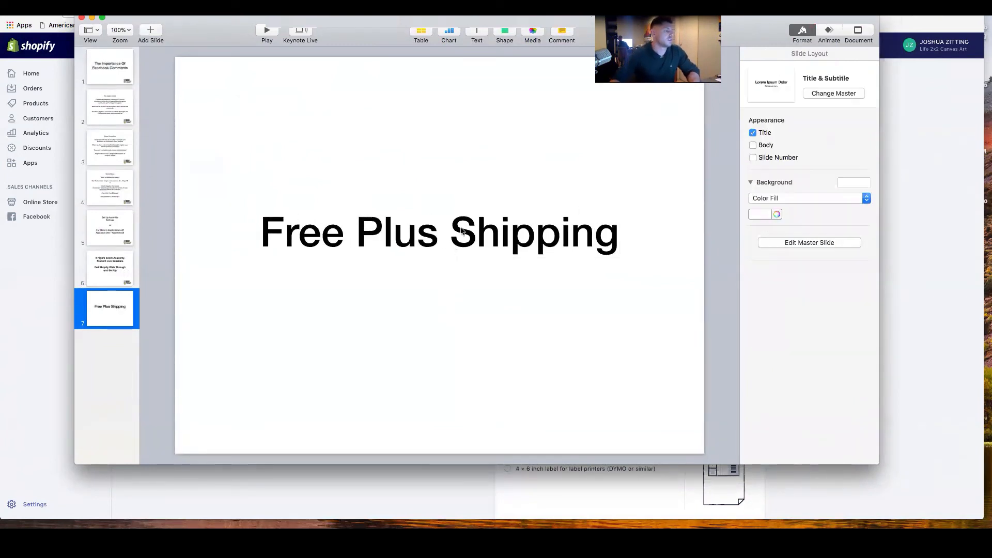
click(454, 228)
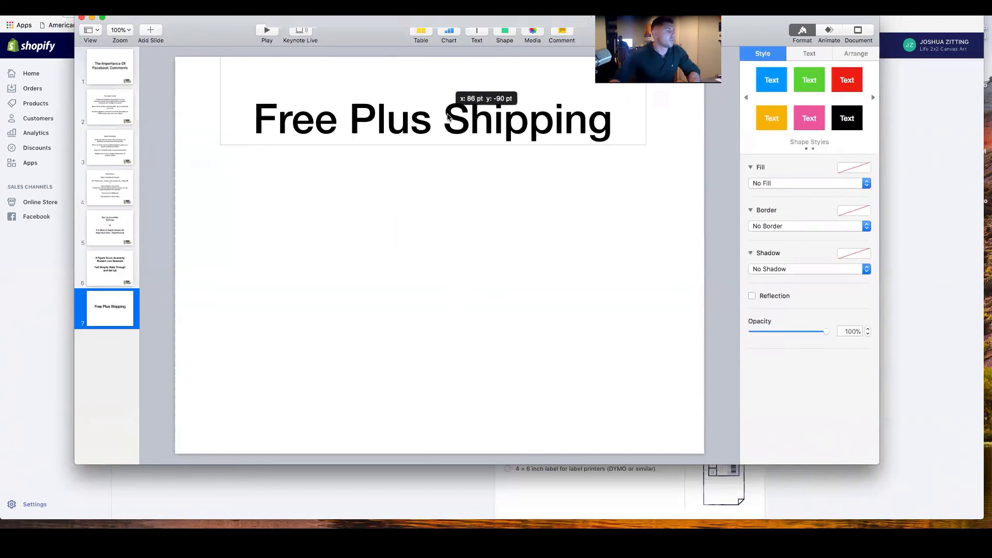